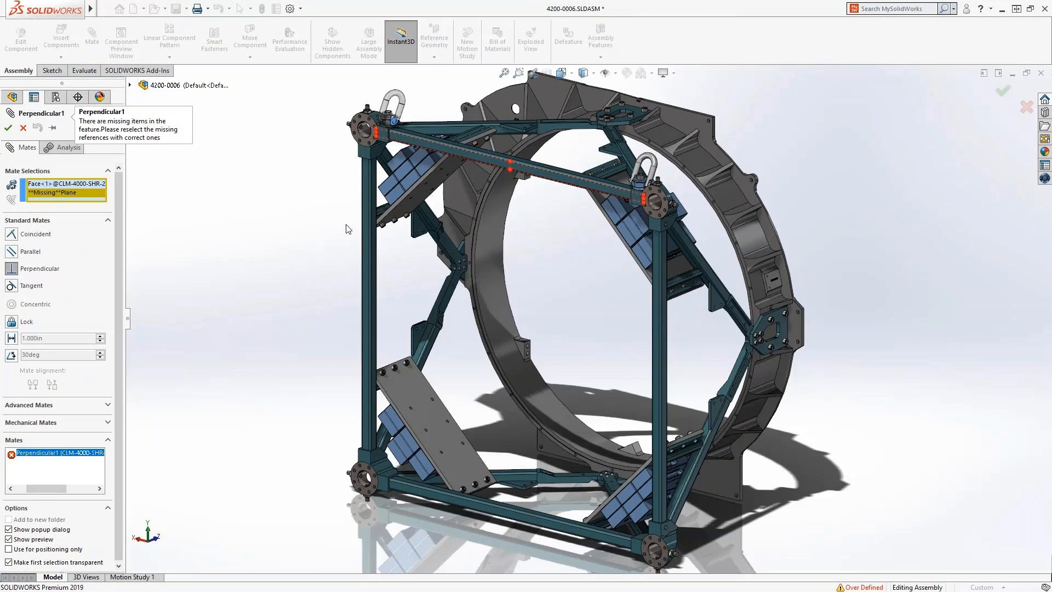
Step: Replace the missing reference of the Perpendicular1 mate with the upper frame beam's face, and replace all other matching missing mate references
left_click(423, 144)
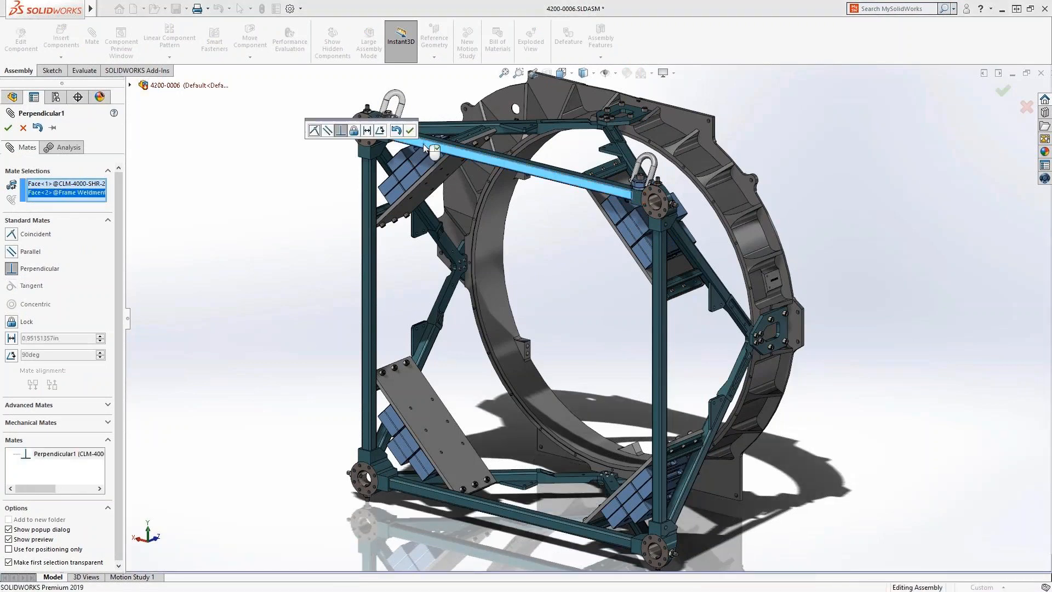
right_click(424, 145)
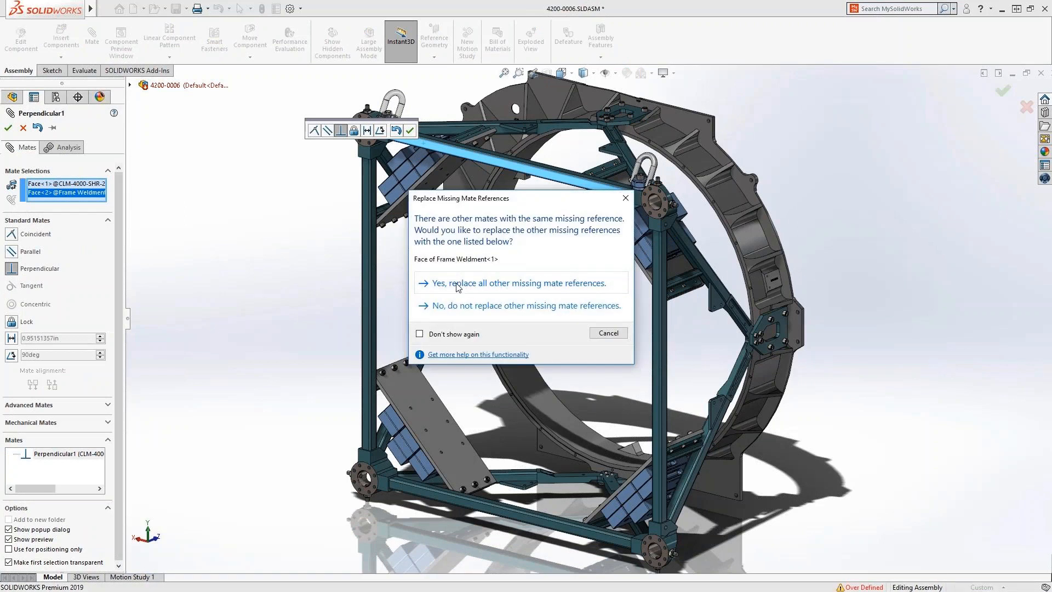
left_click(458, 283)
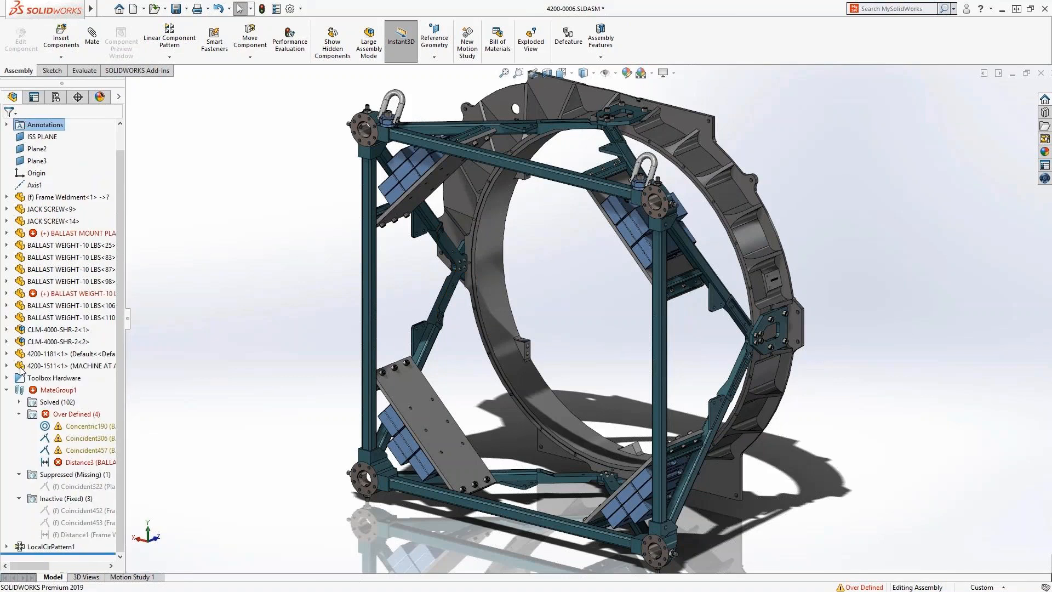
Step: Suppress the over-defining mates Coincident457 and Distance3, and delete the missing-component mate Coincident322
left_click(83, 450)
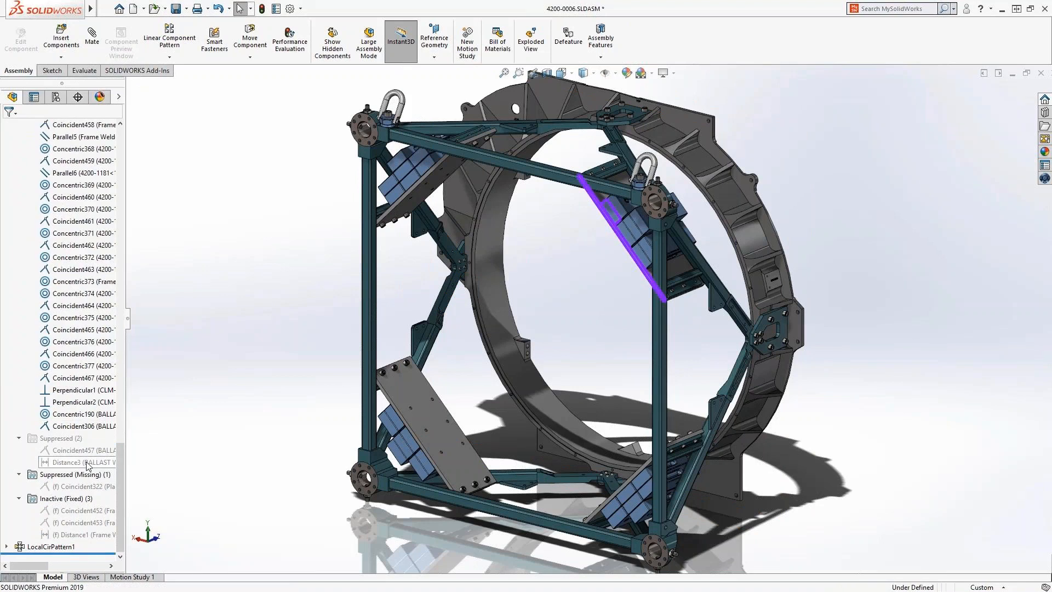
mouse_move(86, 487)
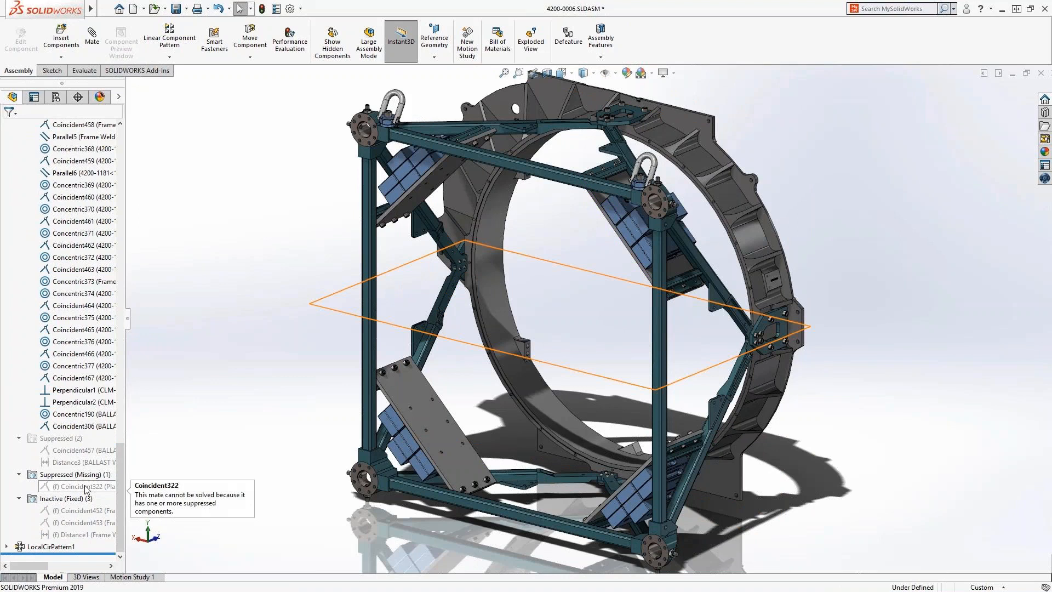
right_click(86, 488)
left_click(112, 462)
key("Return")
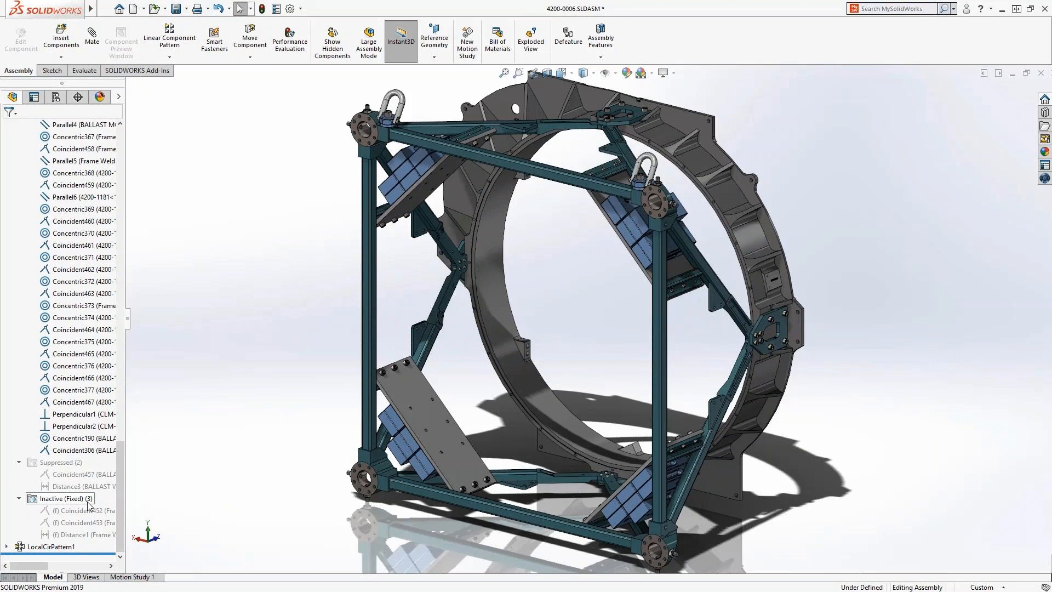
Step: Lock concentric rotation for all mates in MateGroup1 and review the fasteners listed under Toolbox Hardware
left_click_drag(120, 501, 127, 217)
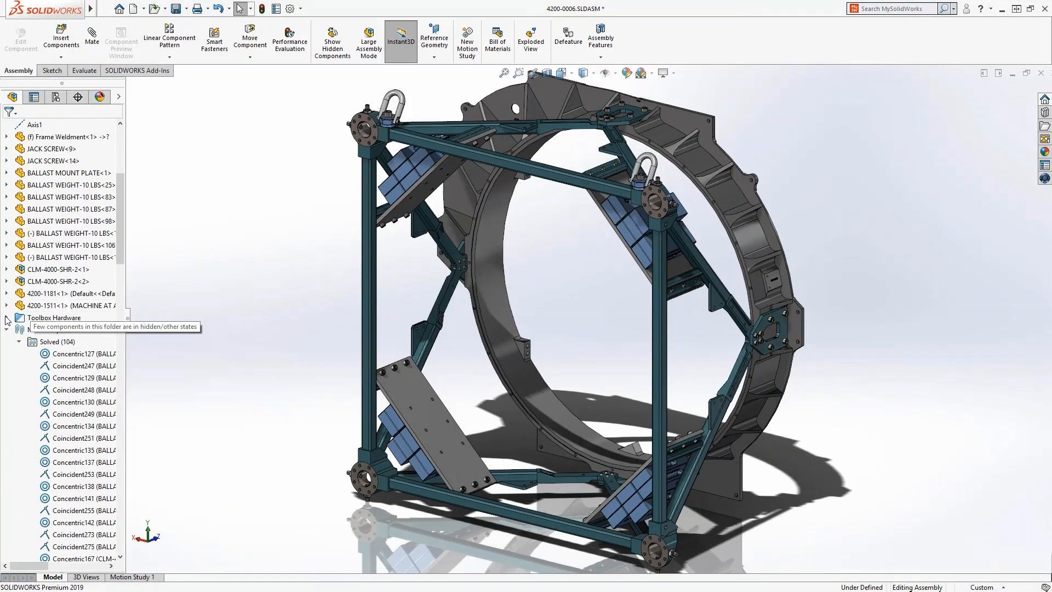
left_click(6, 305)
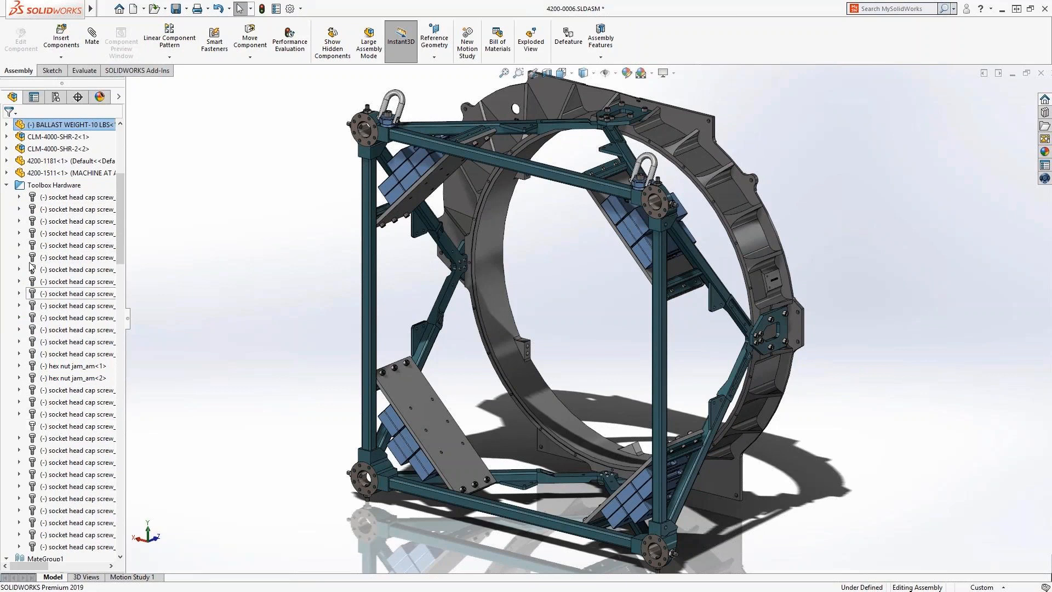
left_click(6, 185)
right_click(41, 197)
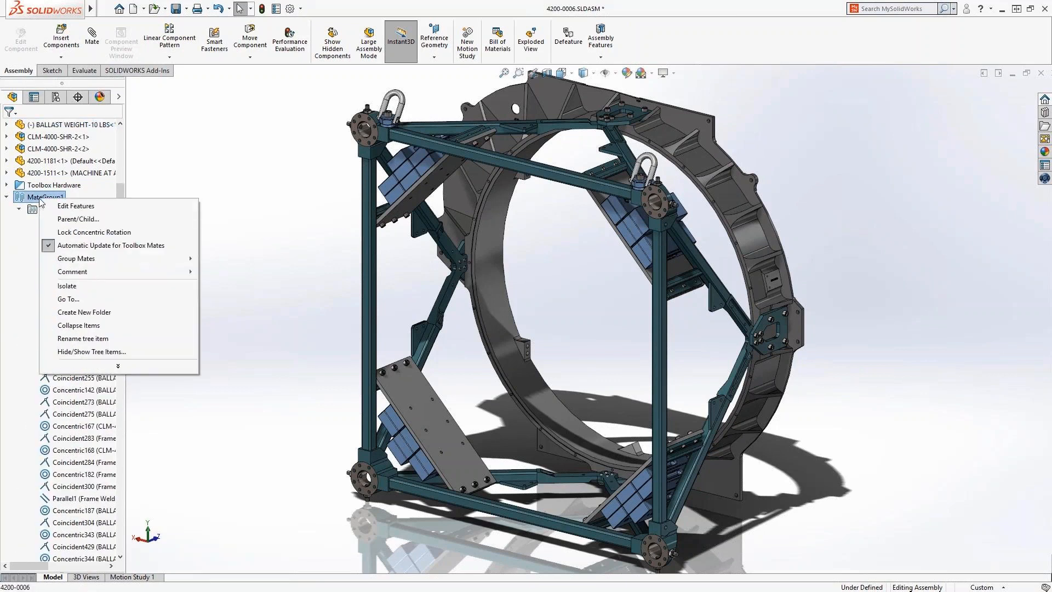
left_click(128, 236)
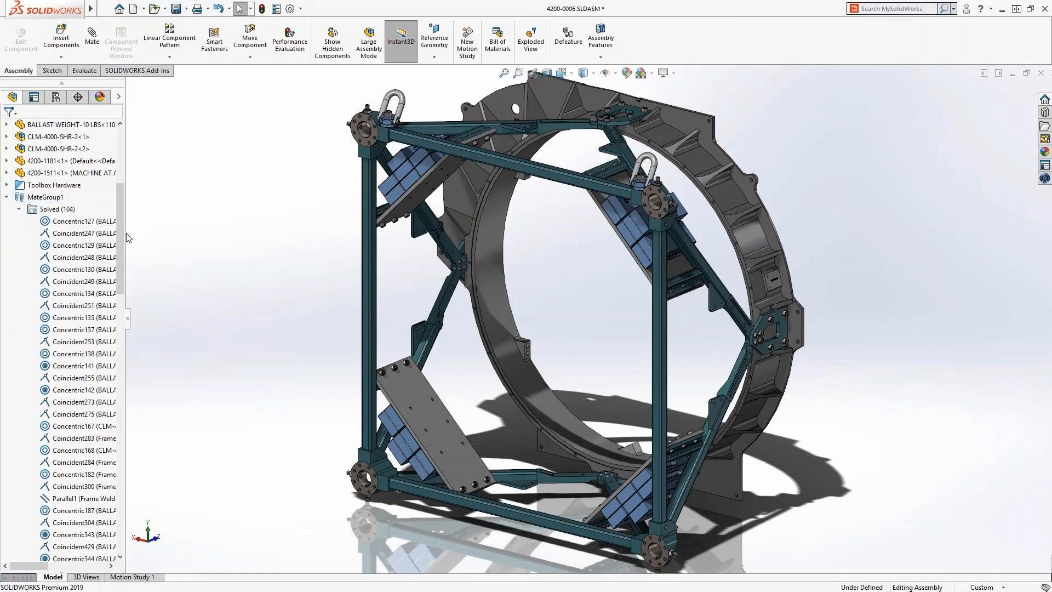
left_click(7, 185)
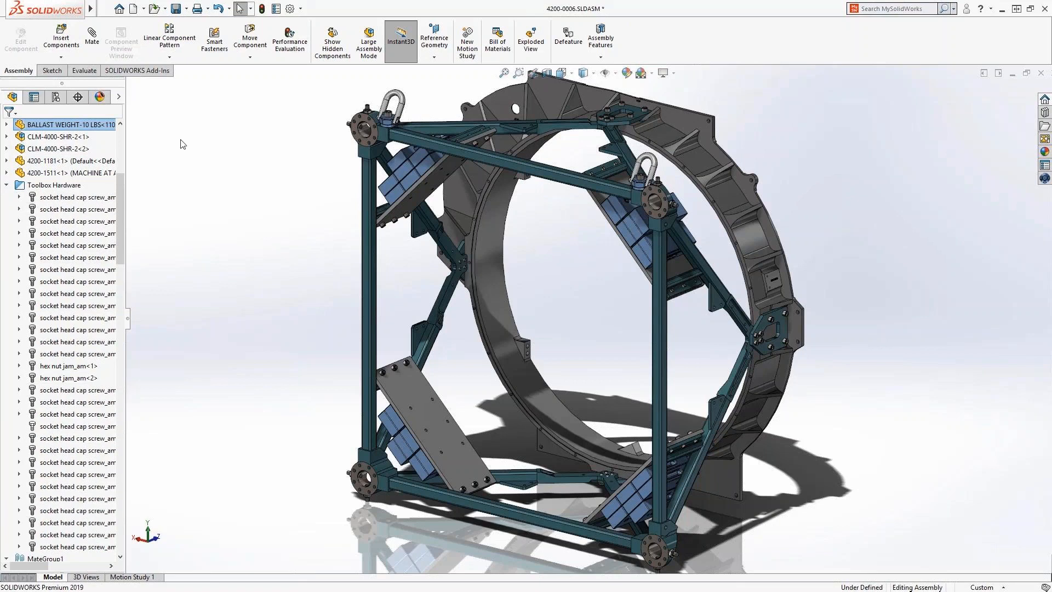
Step: Keep rotation locking of new concentric mates to Toolbox components enabled in the Hole Wizard/Toolbox system options
left_click(290, 9)
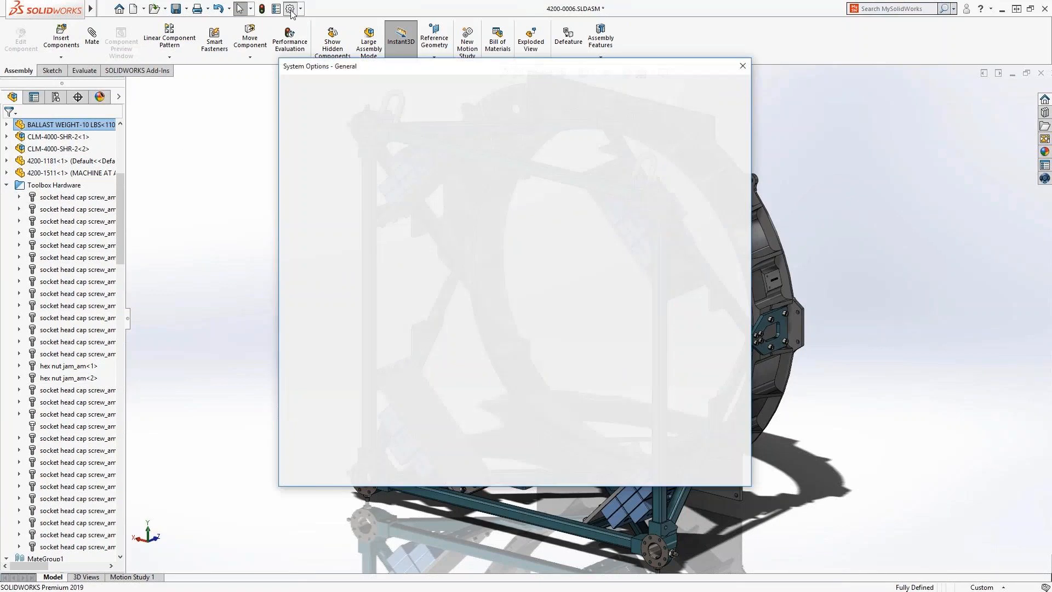
left_click(336, 310)
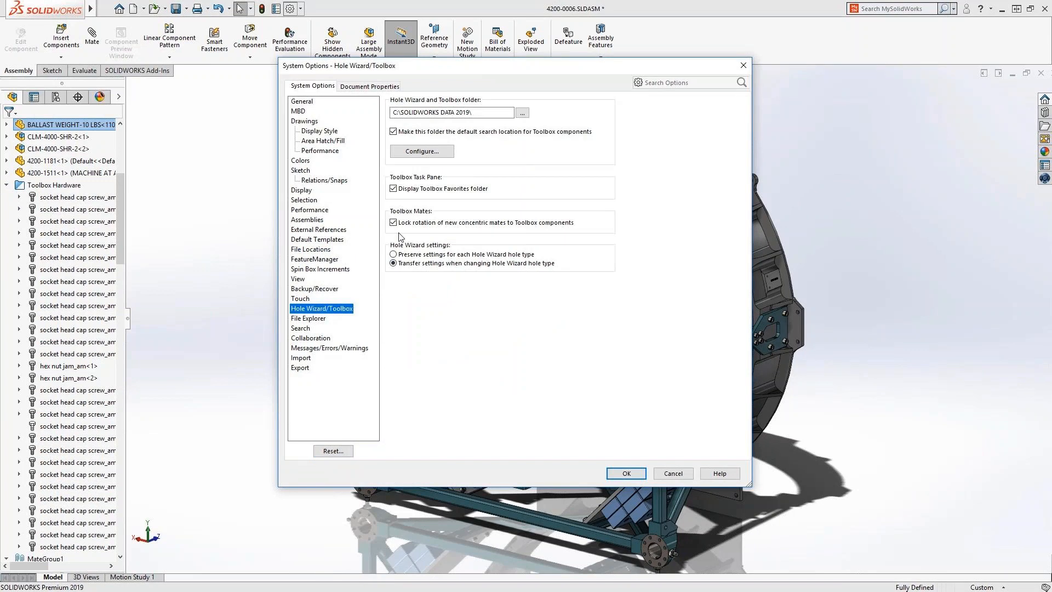
left_click(394, 223)
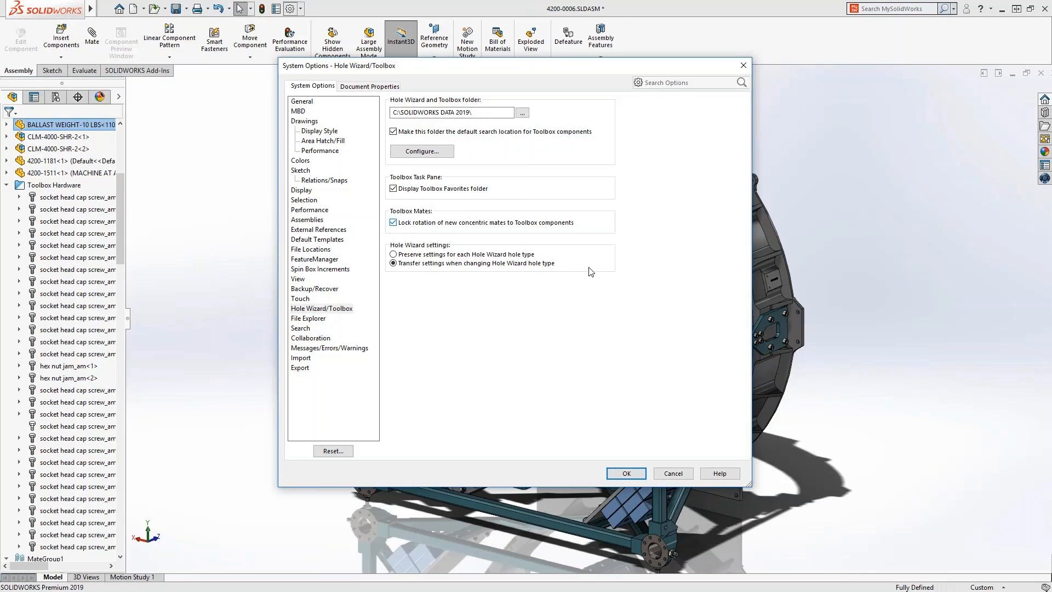
left_click(626, 472)
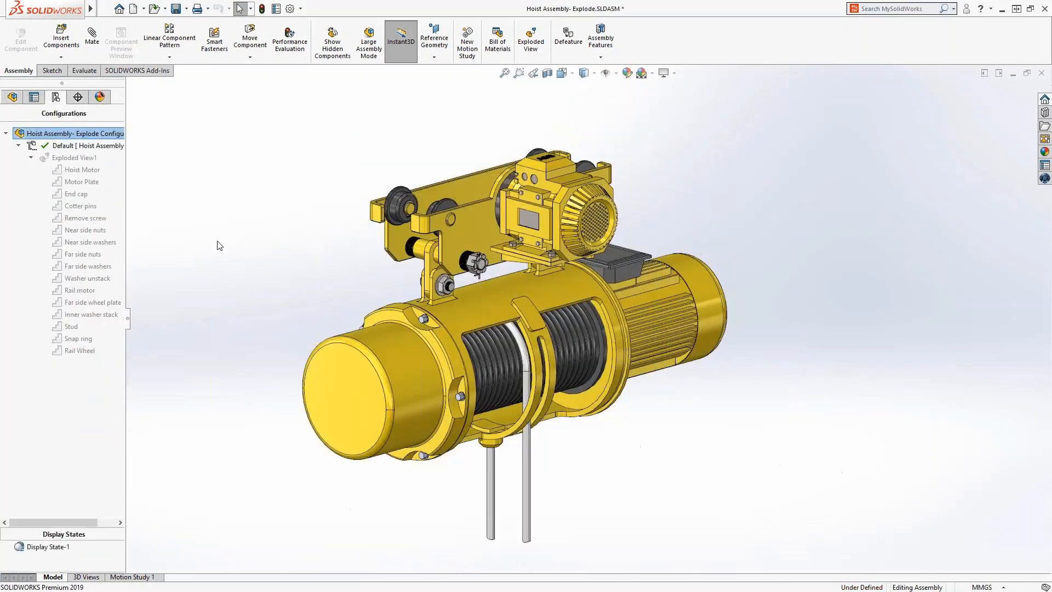
Step: Play the explode animation of Exploded View1 in the hoist assembly and close the animation controller
right_click(96, 160)
left_click(127, 181)
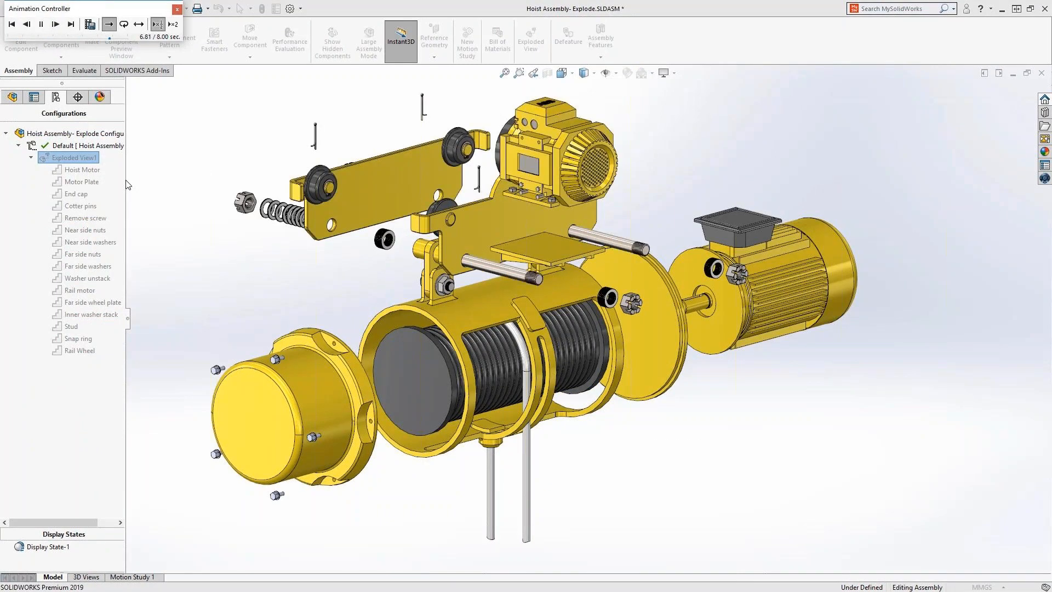
left_click(177, 10)
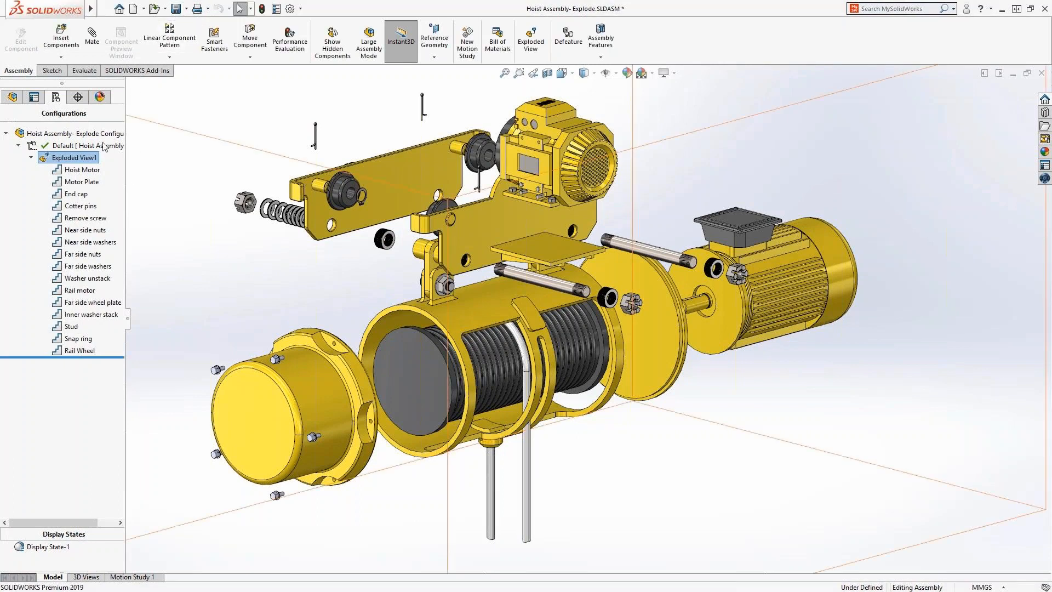
Step: Roll the explode steps back to Hoist Motor and forward past Near side nuts, and move the Remove screw step above End cap
left_click_drag(55, 357, 49, 175)
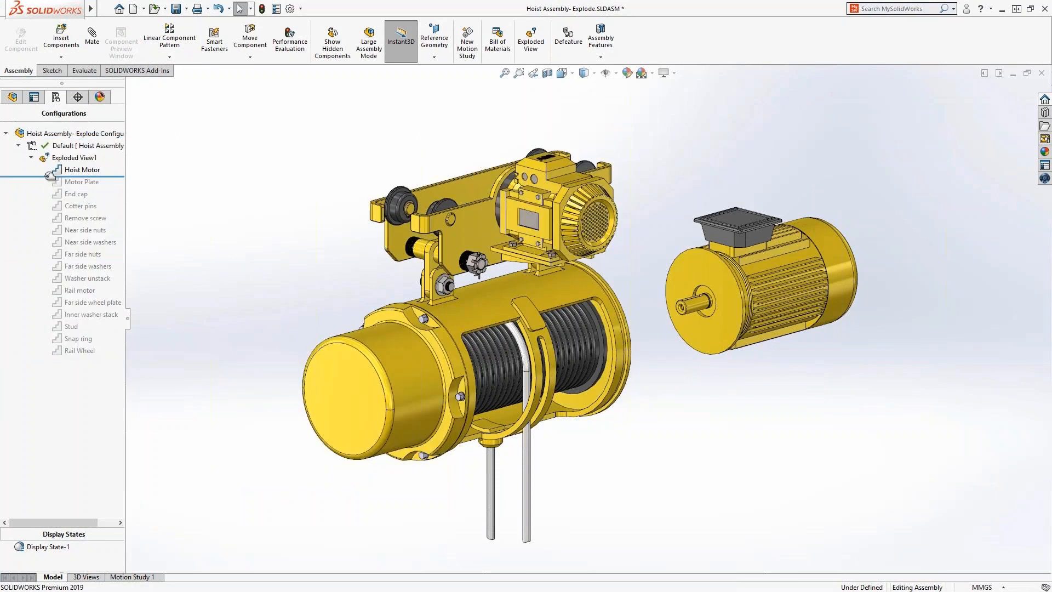
left_click_drag(50, 175, 43, 236)
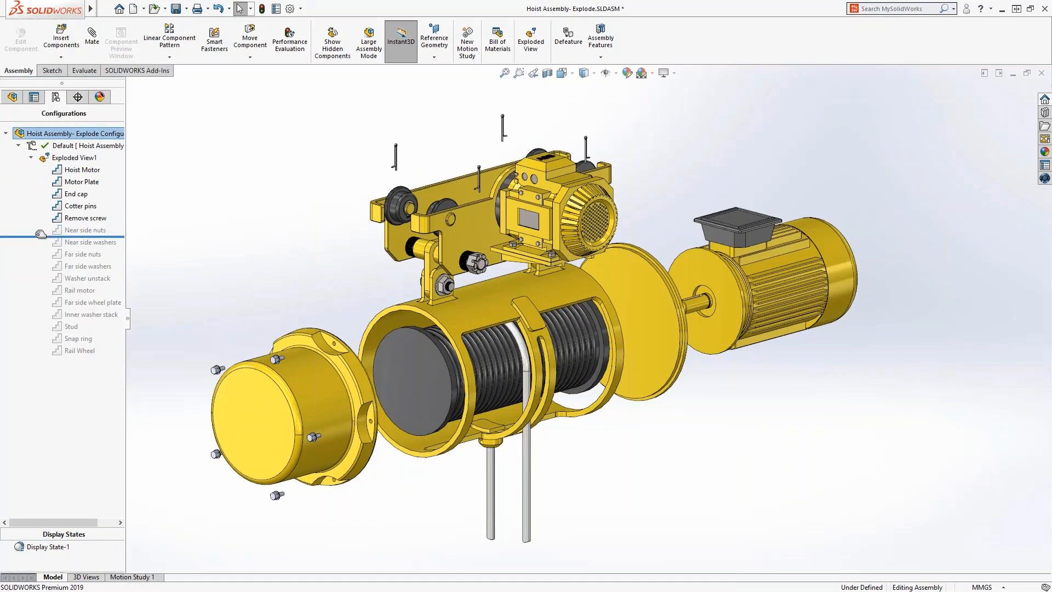
left_click(70, 219)
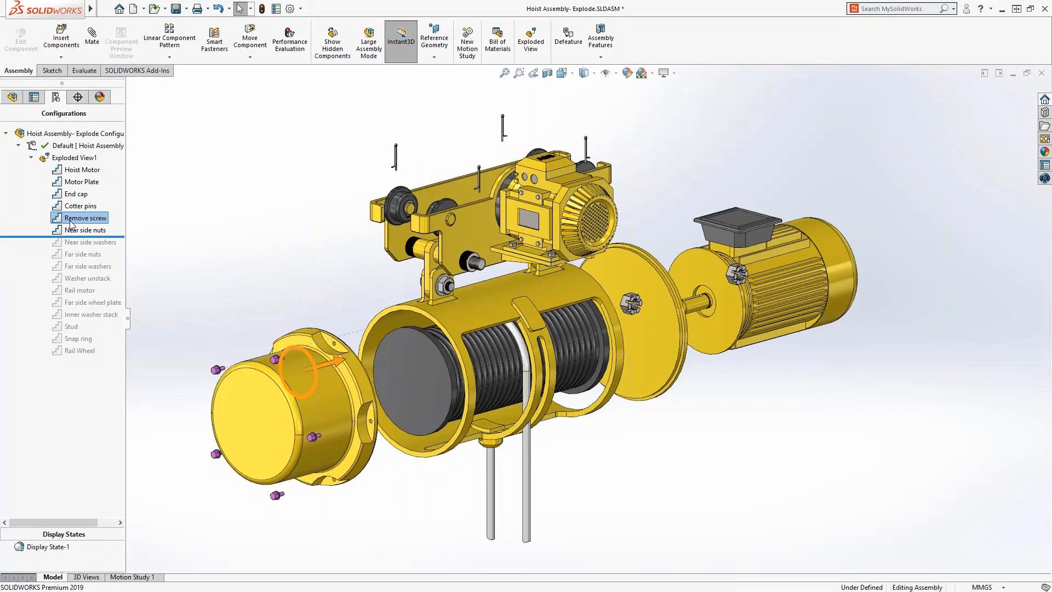
left_click(78, 195)
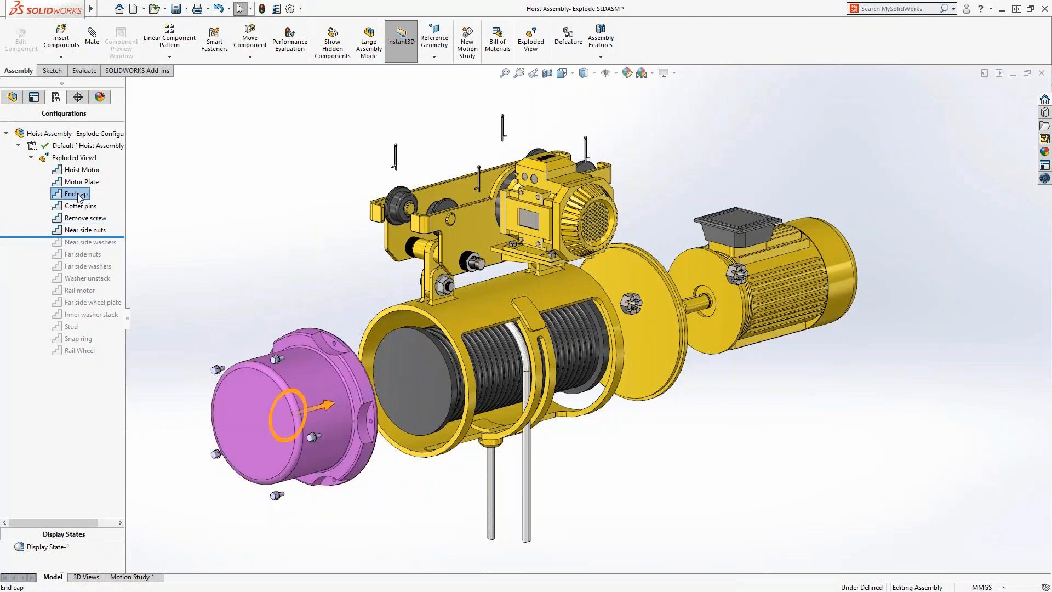
left_click_drag(82, 218, 84, 184)
left_click(81, 206)
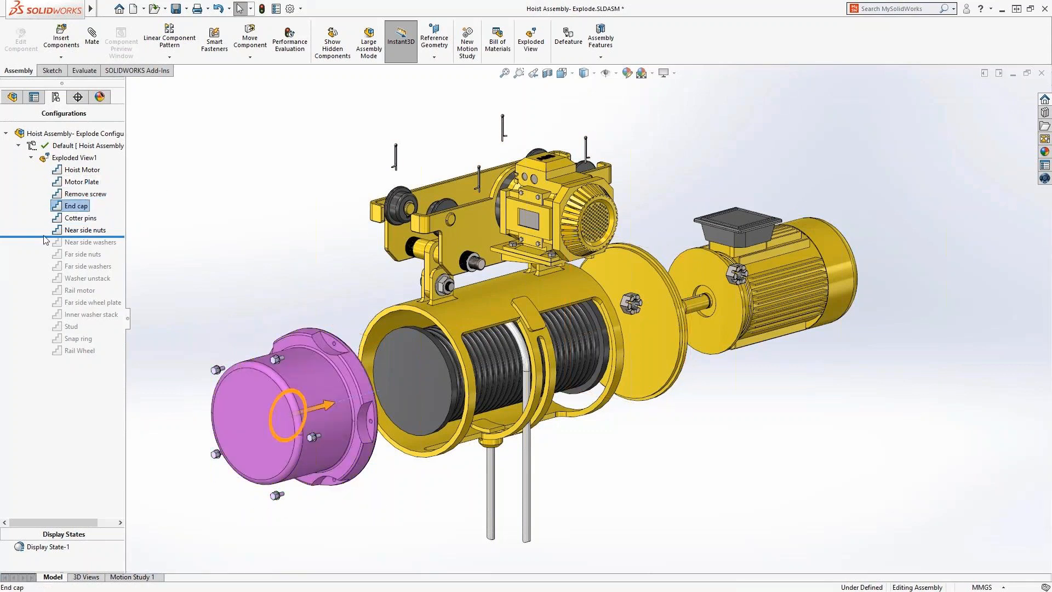
Step: Roll the explode steps forward past Inner washer stack and add an auto-spaced explode step named Unstack washers for the inner washers
left_click_drag(47, 237, 46, 316)
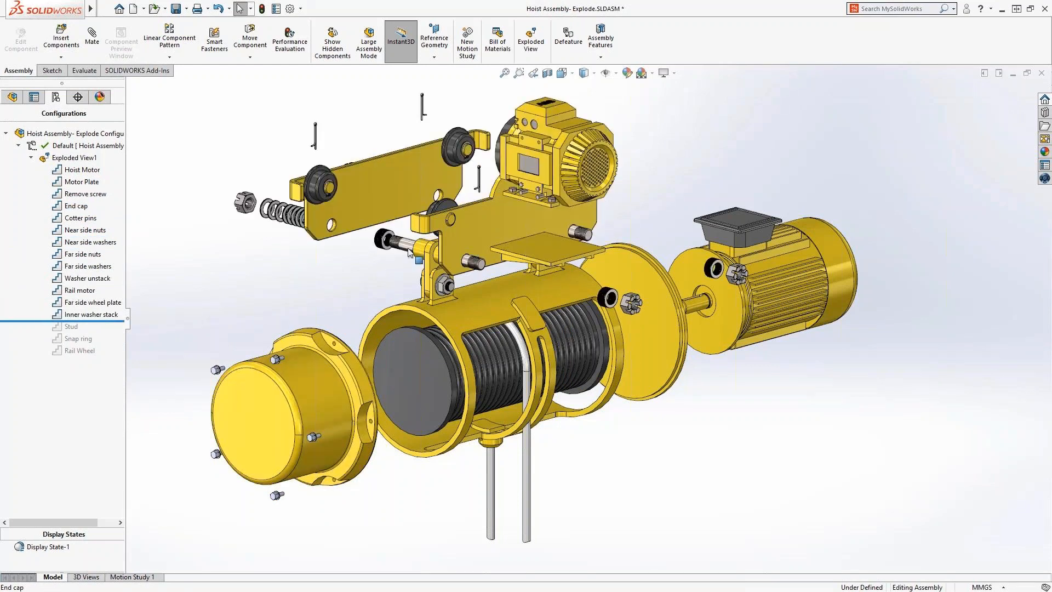
middle_click_drag(412, 251, 381, 265)
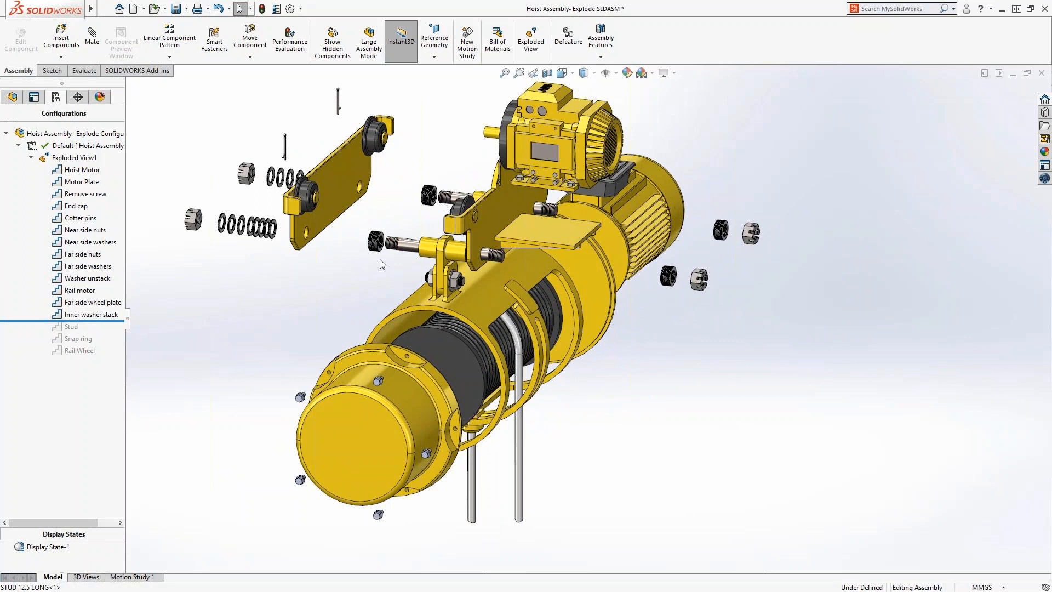
right_click(87, 158)
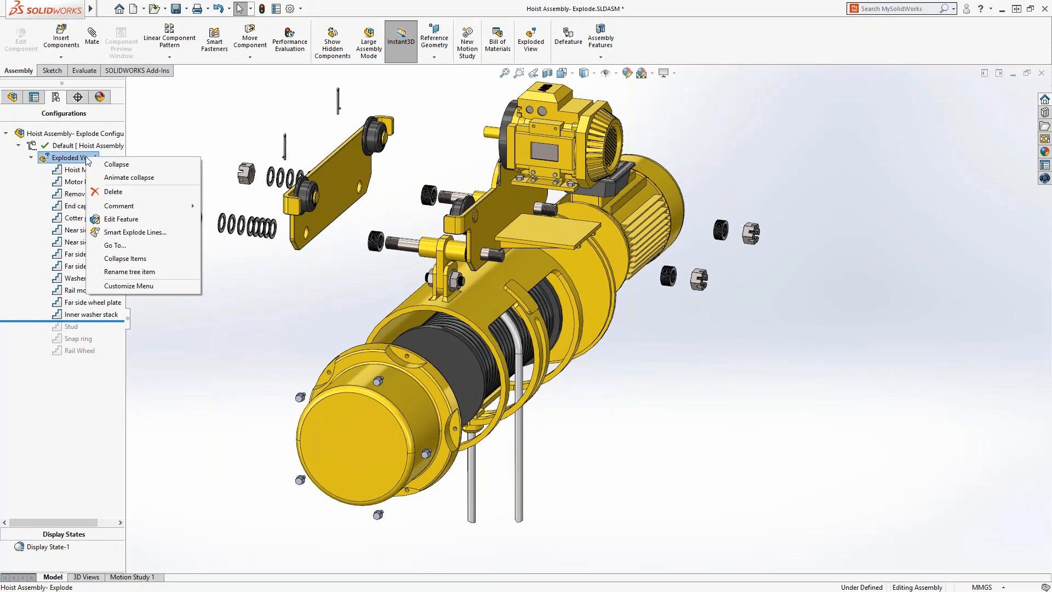
left_click(123, 219)
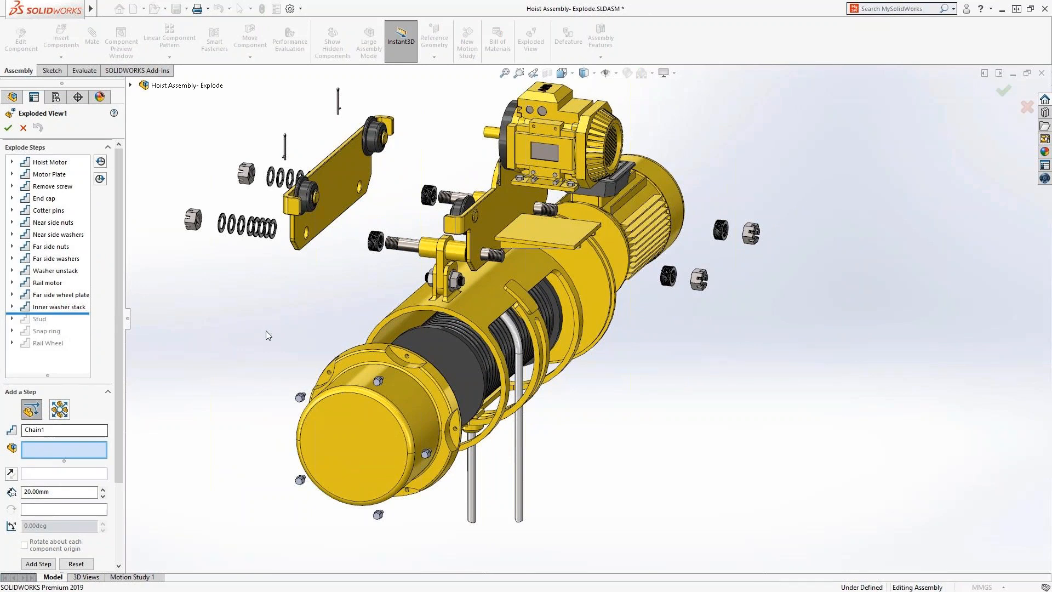
left_click_drag(359, 279, 445, 172)
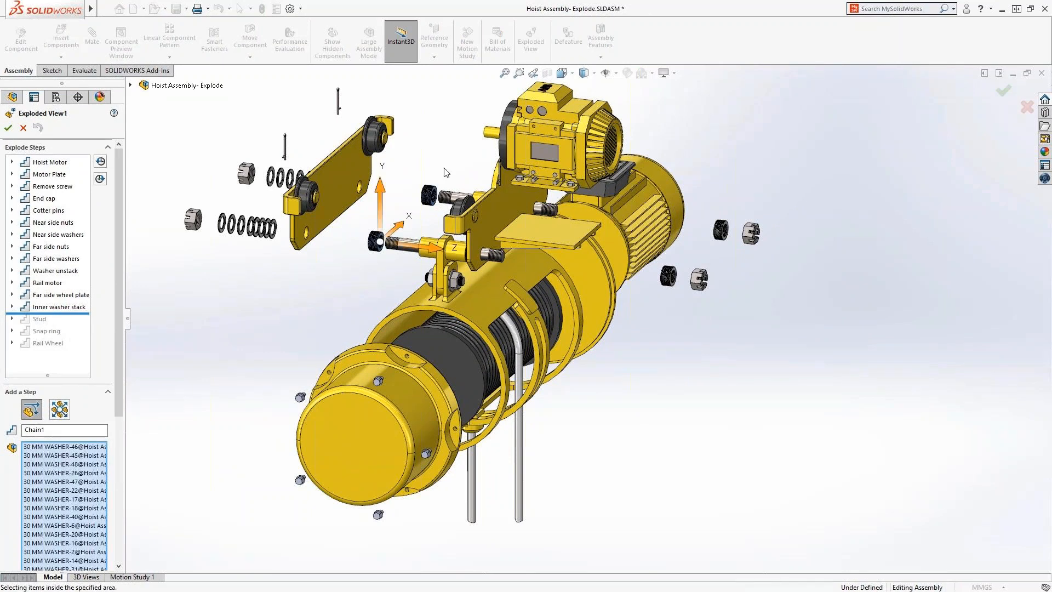
left_click_drag(439, 238, 426, 248)
double_click(68, 441)
type("Unstack washers")
left_click_drag(121, 405, 122, 510)
left_click(48, 554)
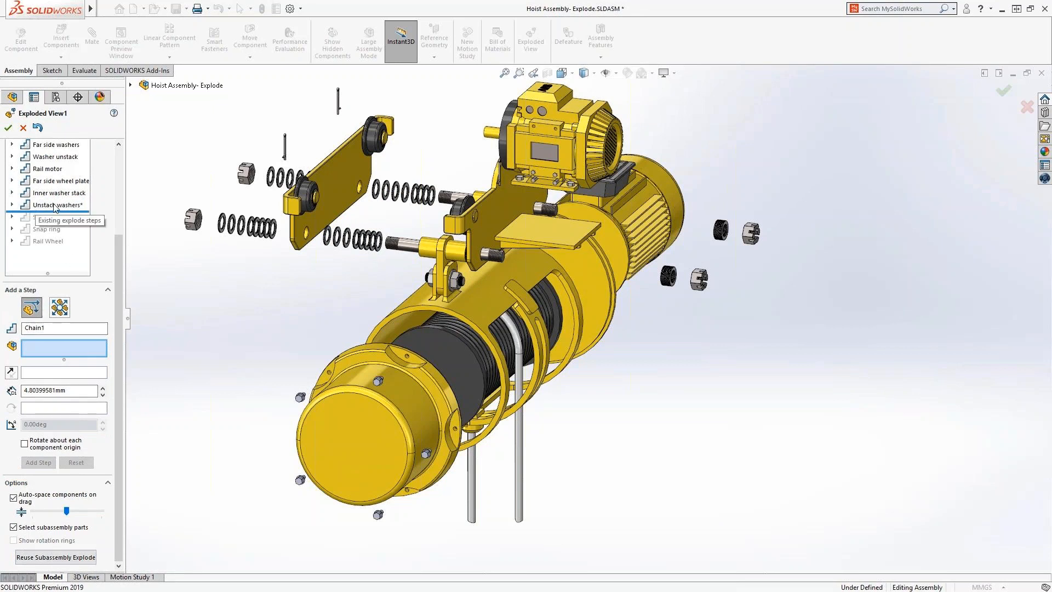
Step: Roll the explode steps forward past Rail Wheel, and suppress the steps from Hoist Motor through Cotter pins
left_click_drag(55, 211, 55, 247)
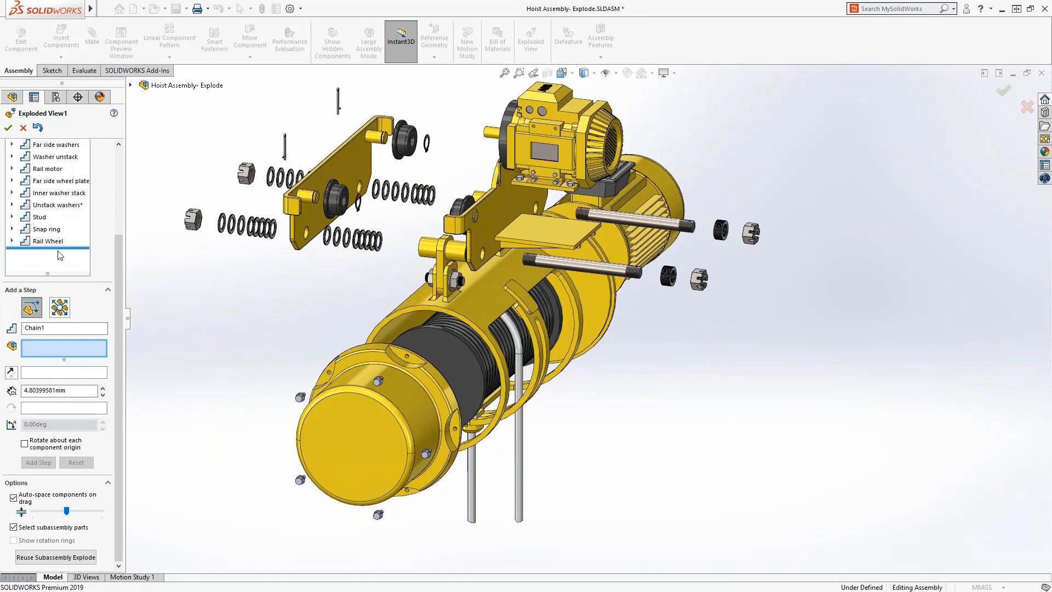
scroll(59, 252, "up", 3)
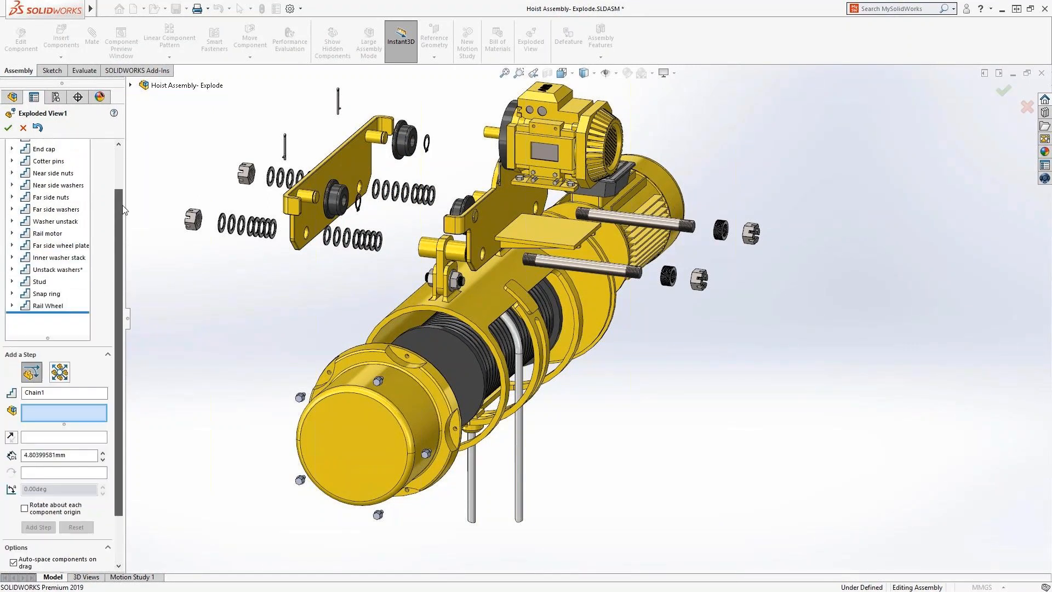
left_click_drag(53, 164, 45, 214)
right_click(45, 213)
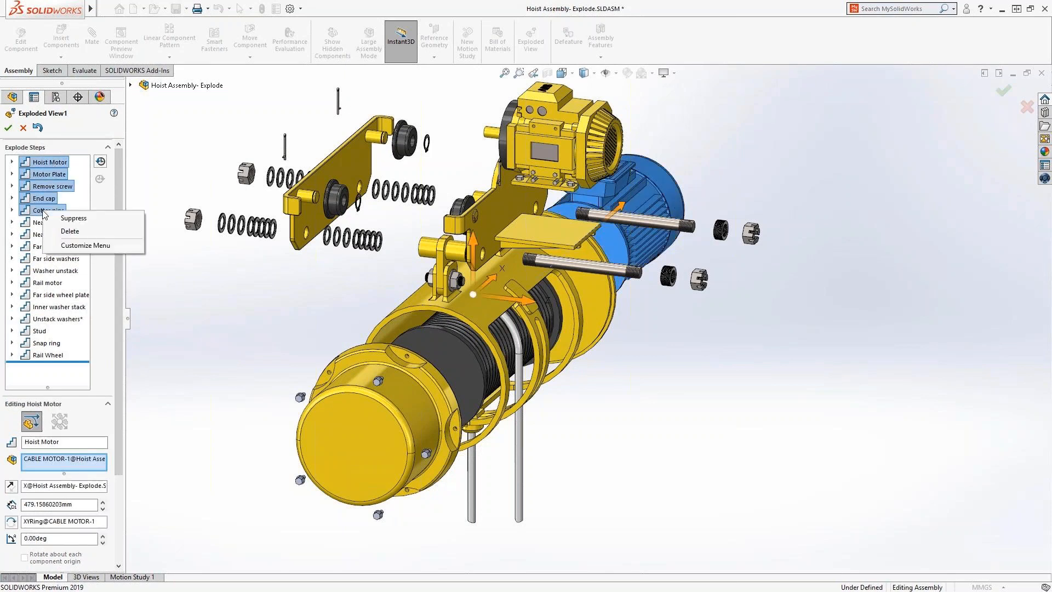
left_click(73, 218)
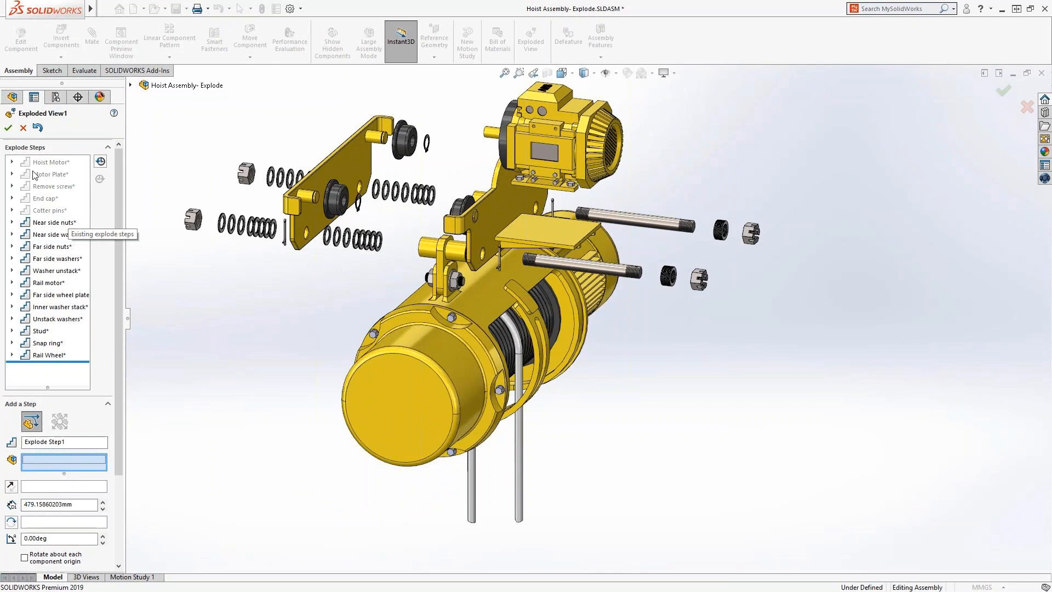
left_click(8, 128)
Step: Unsuppress the explode steps from Hoist Motor through Cotter pins
left_click_drag(66, 170, 76, 218)
right_click(74, 215)
left_click(105, 220)
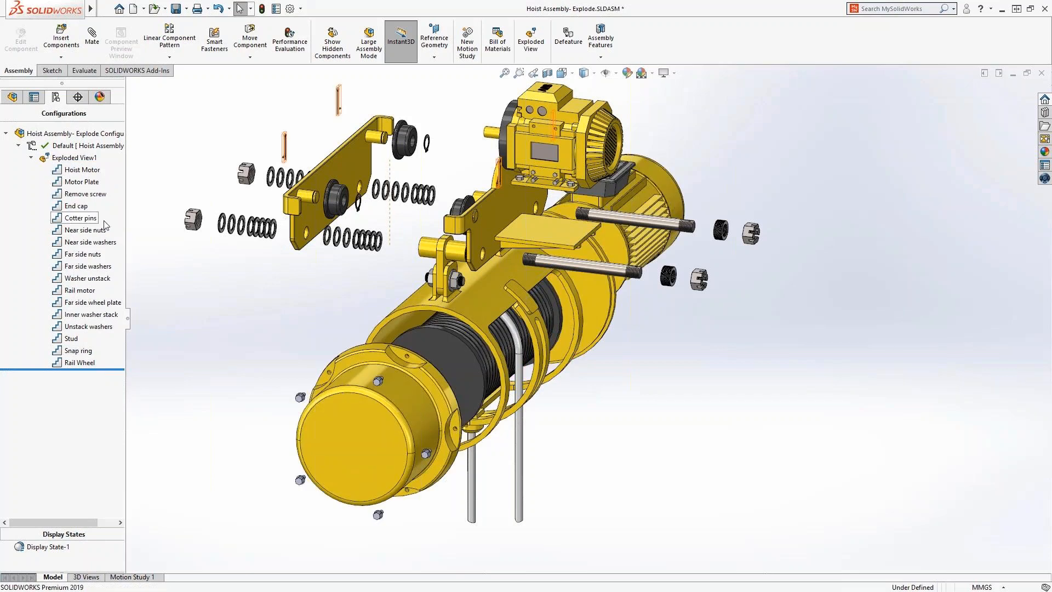
Step: Restore the previous view orientation and animate the collapse of Exploded View1
left_click(534, 77)
right_click(88, 158)
left_click(123, 181)
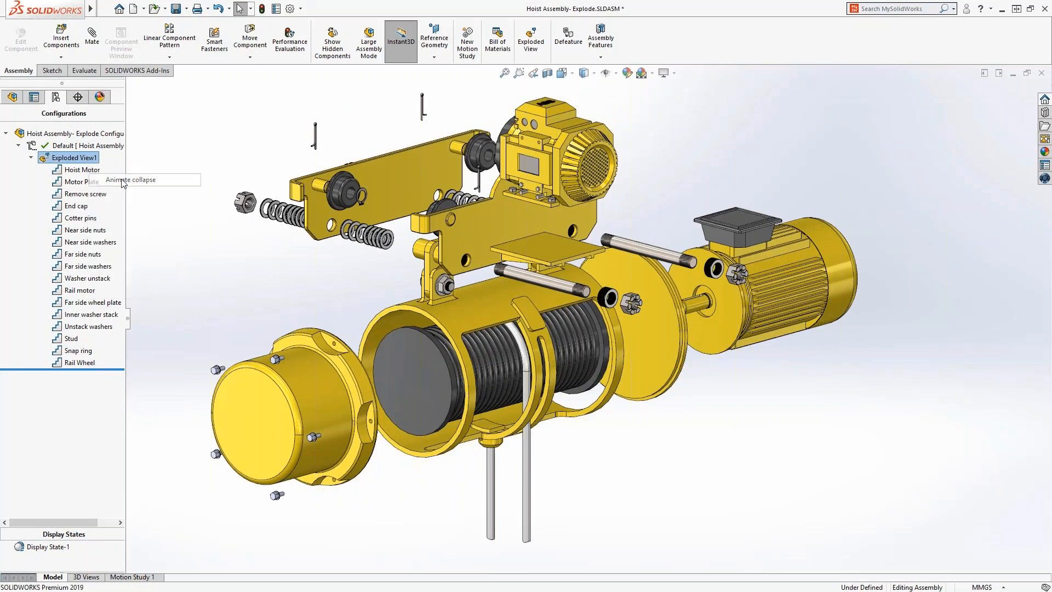
Step: Save the collapse animation as an MP4 video file named Hoist Assembly- Explode and close the animation controller
left_click(91, 26)
left_click(141, 141)
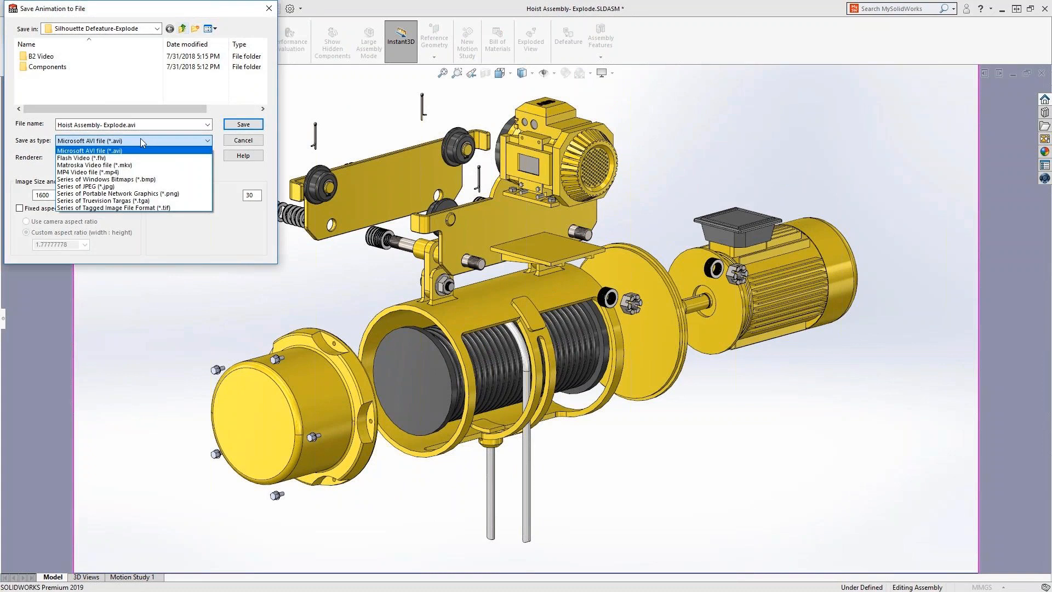
left_click(136, 173)
left_click(237, 125)
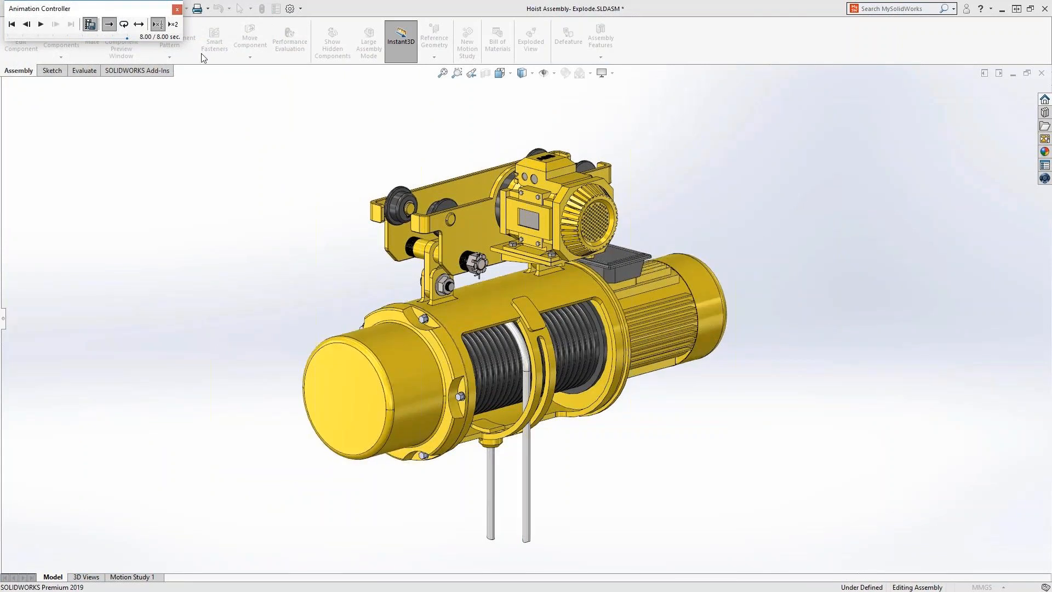
left_click(177, 10)
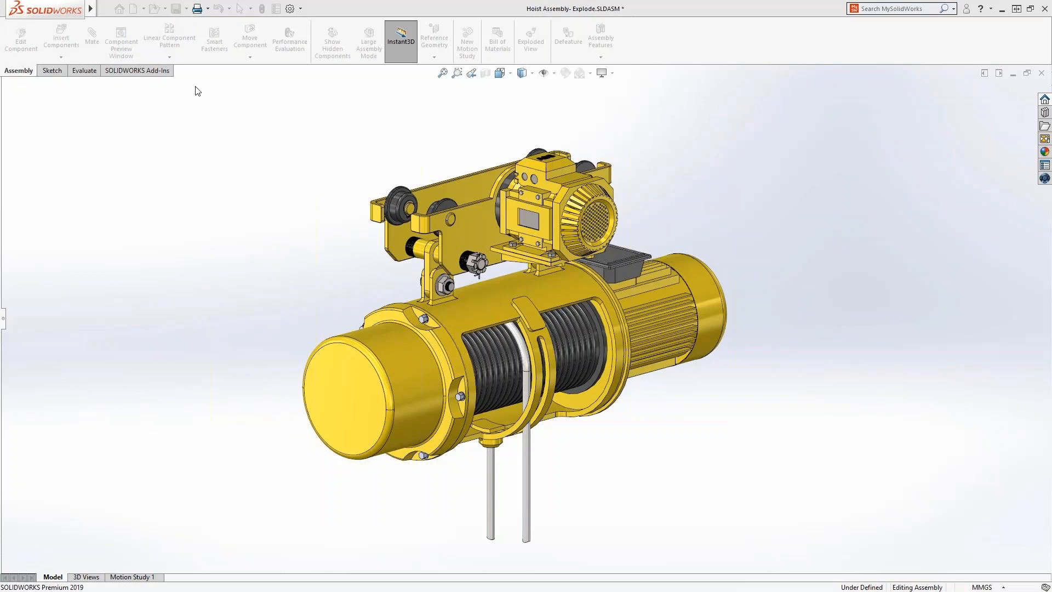
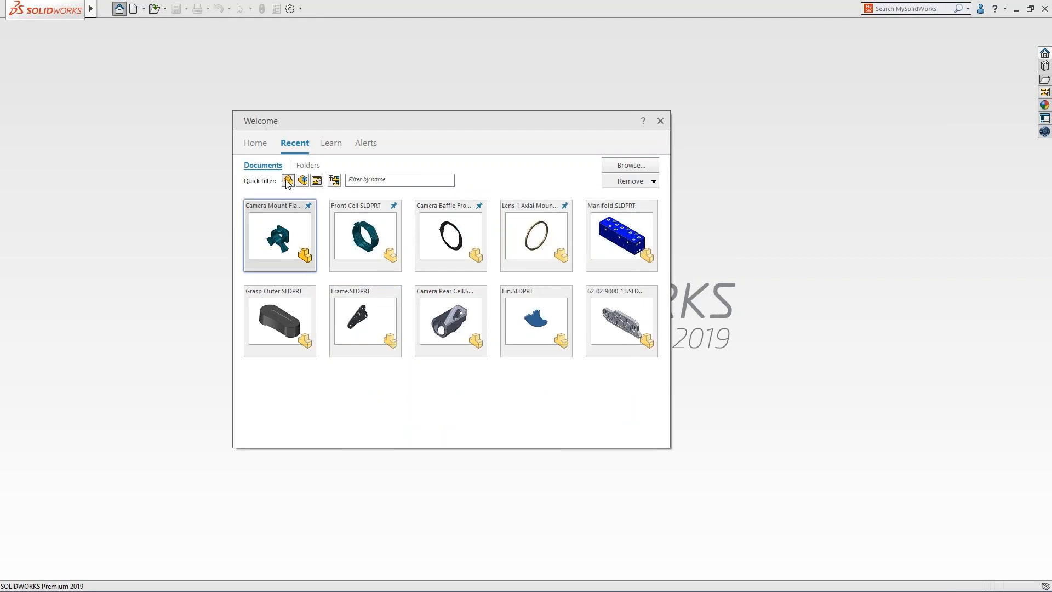
Step: Clear the parts filter on the recent documents, filter them by "camera" and open the Long Blue Camera assembly
left_click(288, 181)
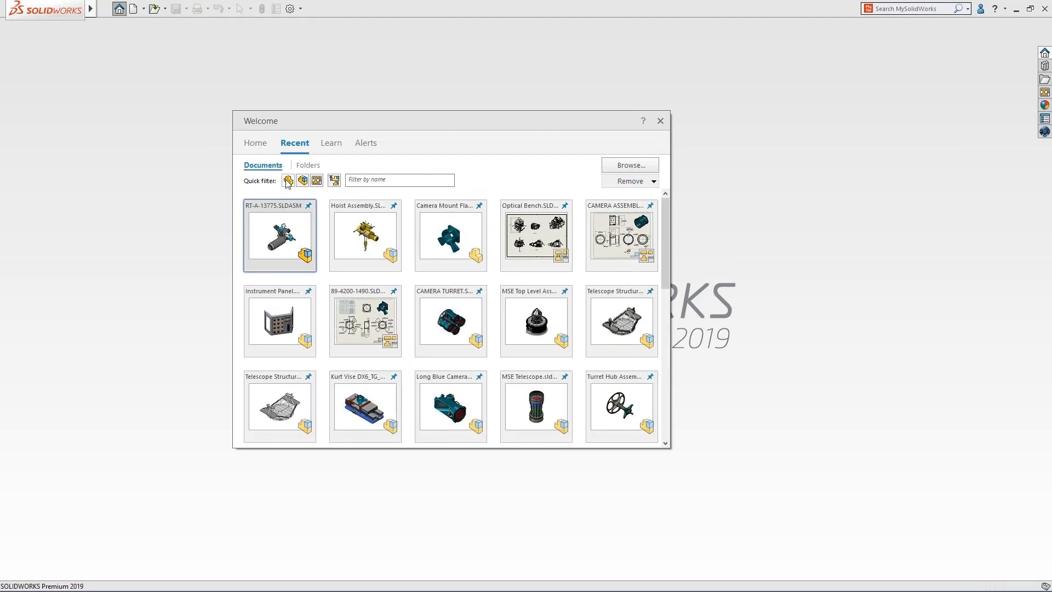
left_click(356, 180)
type("camera")
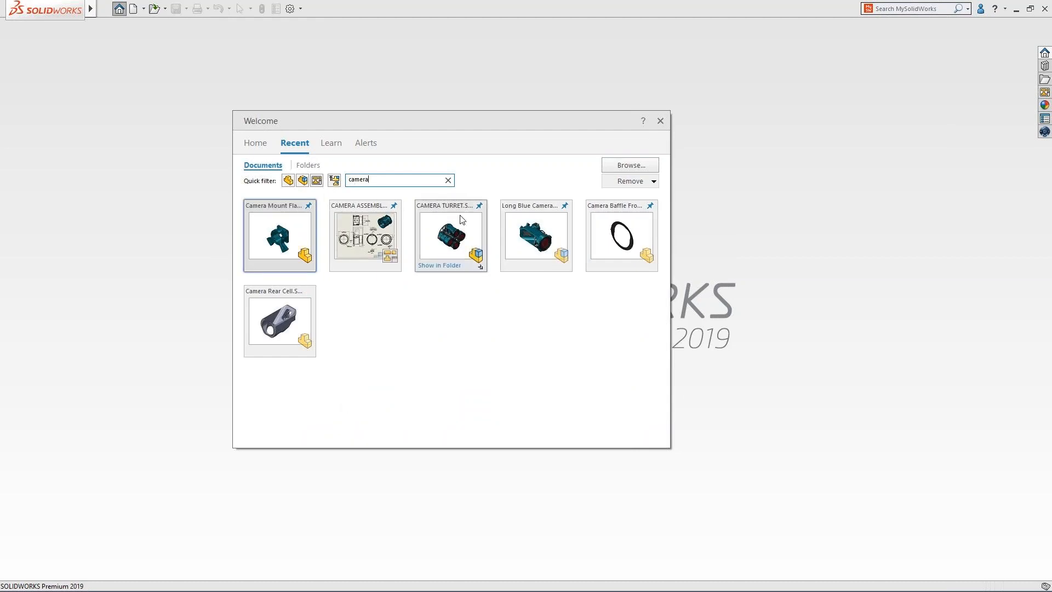
left_click(536, 240)
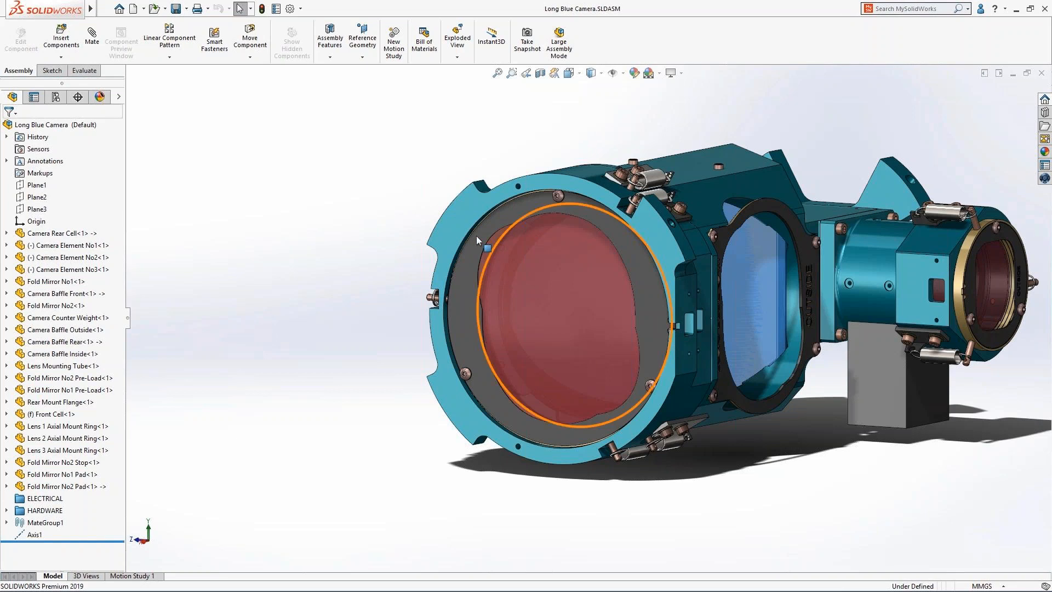
Step: Lock the external reference of Sketch2 under Base-Extrude in the Camera Baffle Front component
left_click(6, 293)
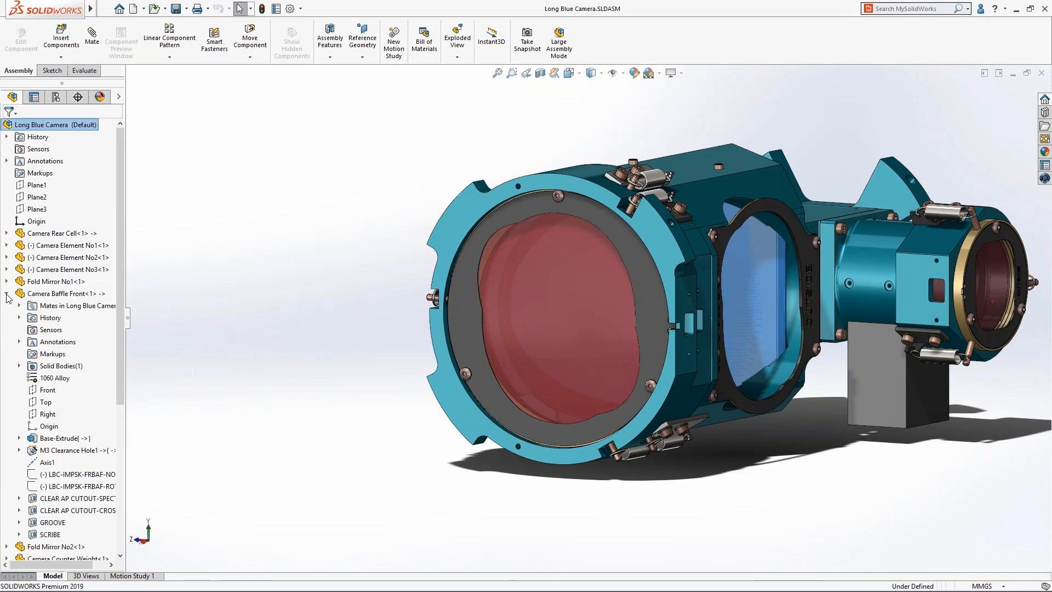
scroll(117, 293, "down", 5)
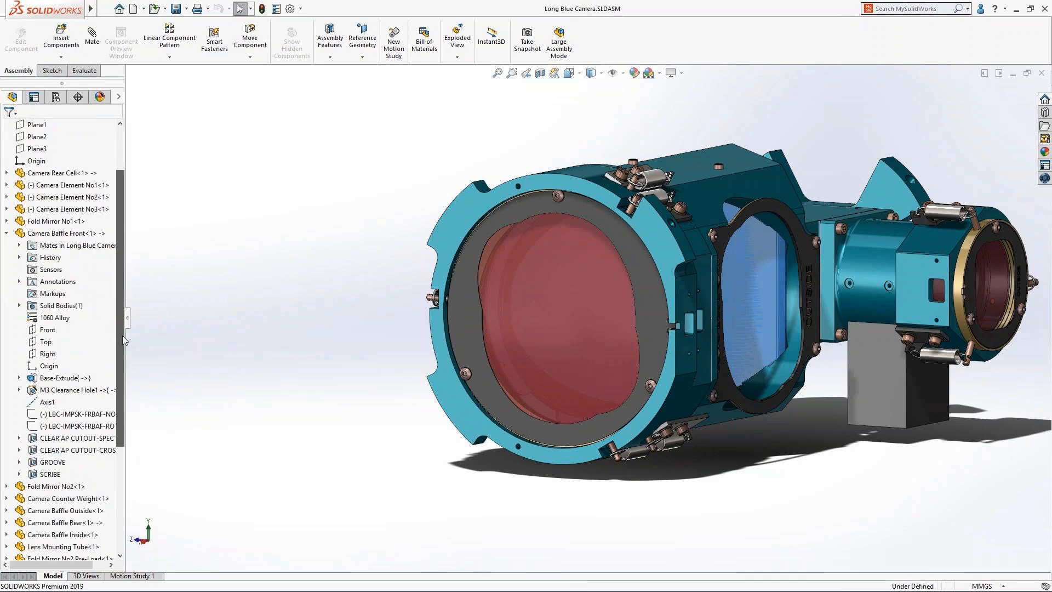
mouse_move(44, 320)
left_click(18, 269)
mouse_move(65, 286)
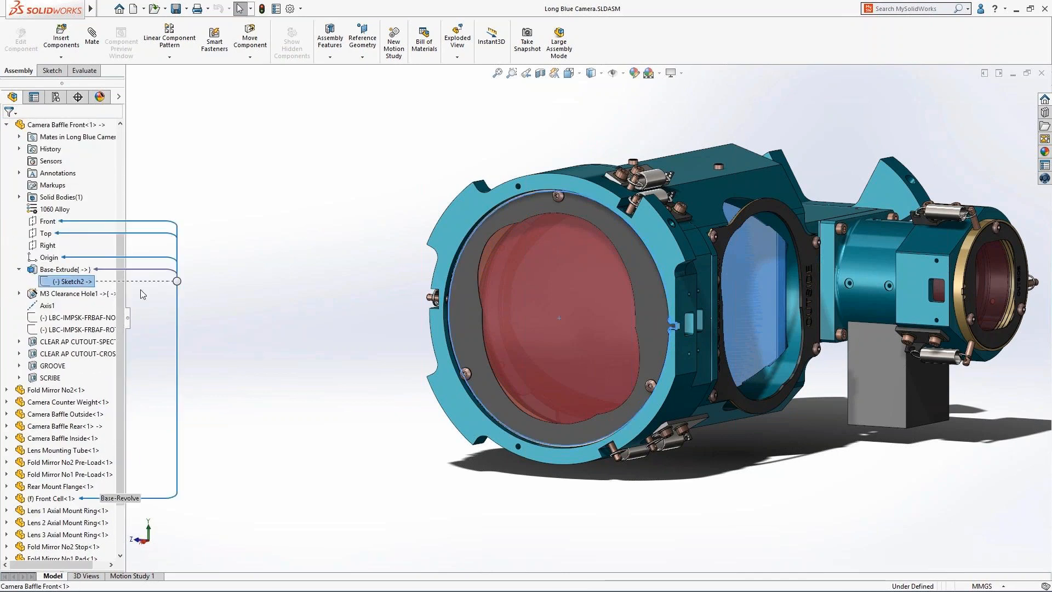
right_click(177, 281)
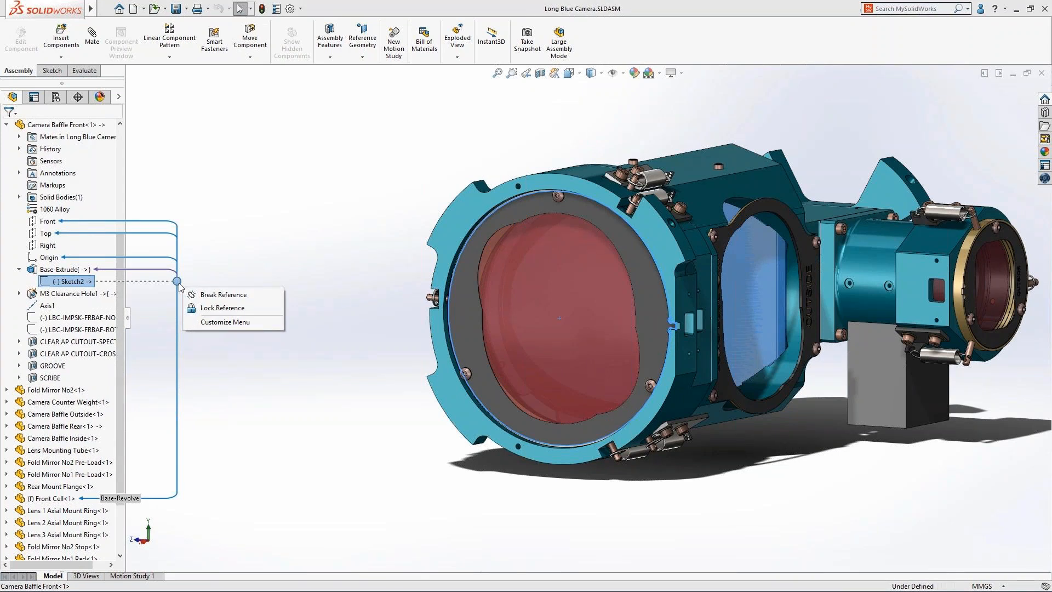
left_click(207, 309)
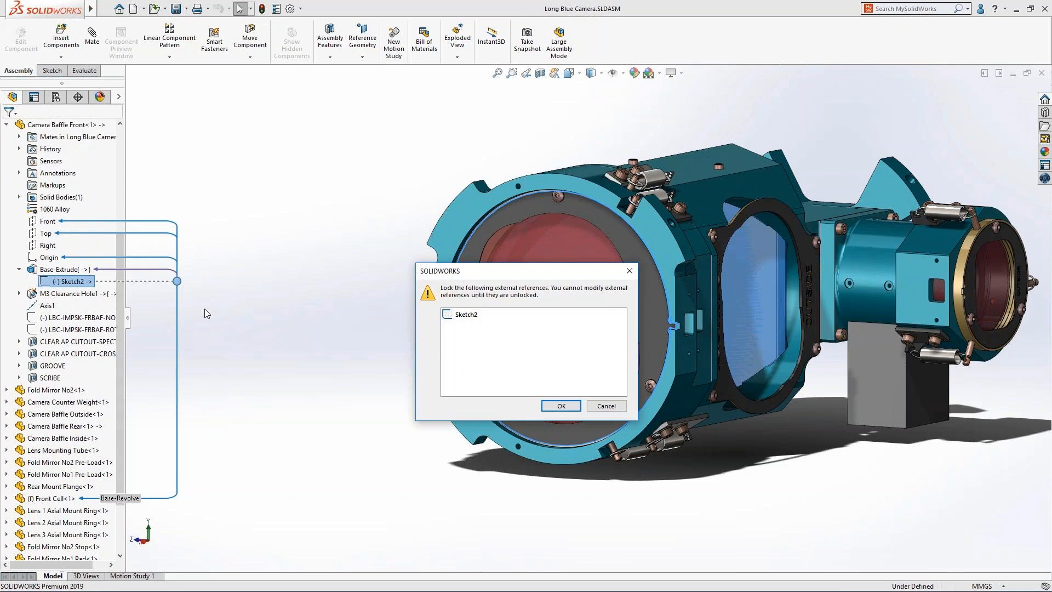
left_click(559, 406)
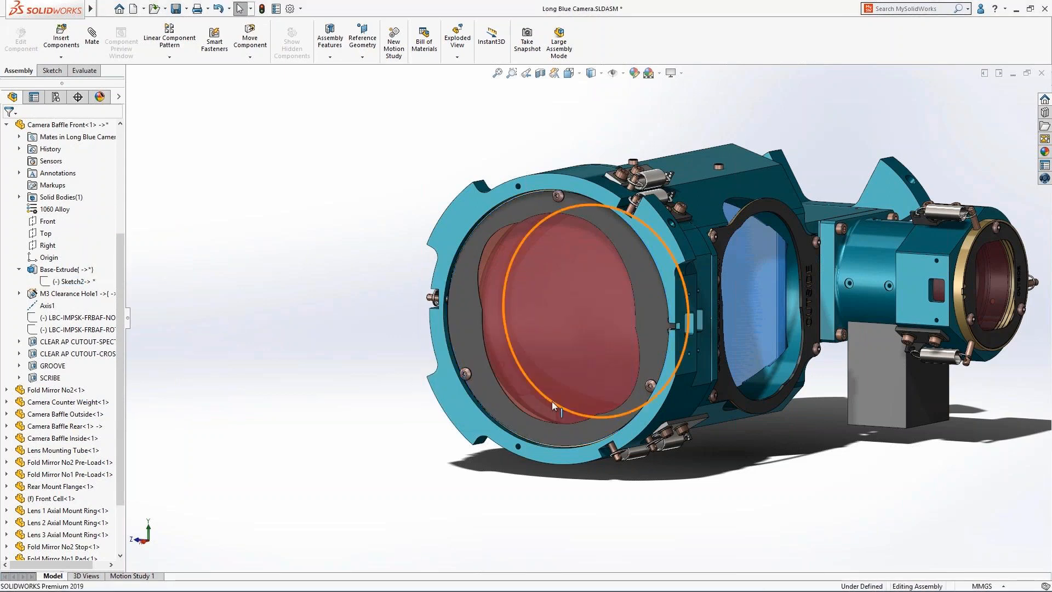
Step: List the external references of the whole Long Blue Camera assembly and highlight those of Camera Baffle Front's Sketch2 and M3 Clearance Hole1
left_click_drag(121, 251, 131, 143)
right_click(77, 126)
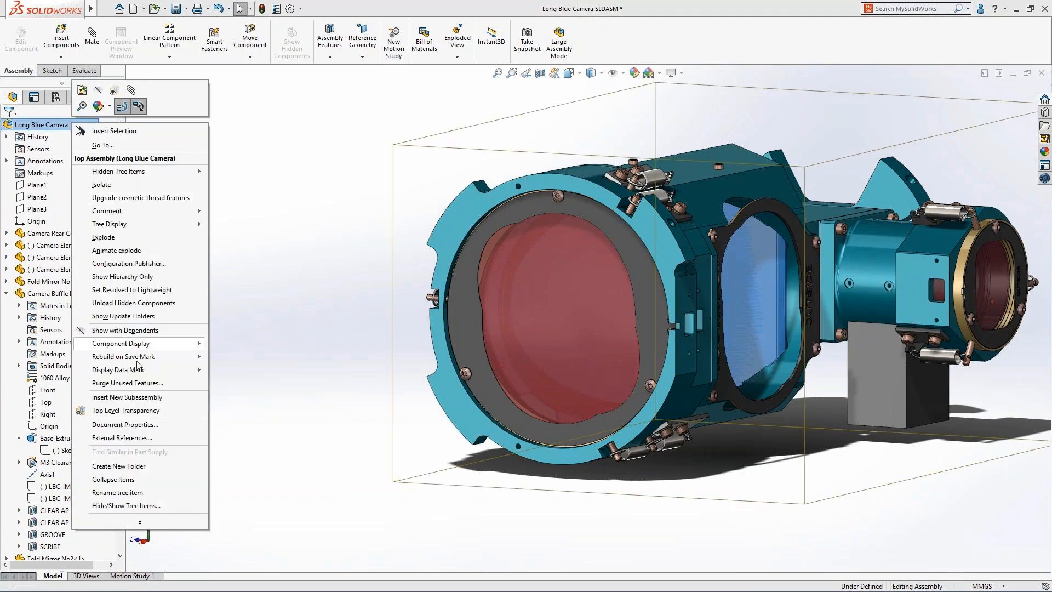
left_click(151, 438)
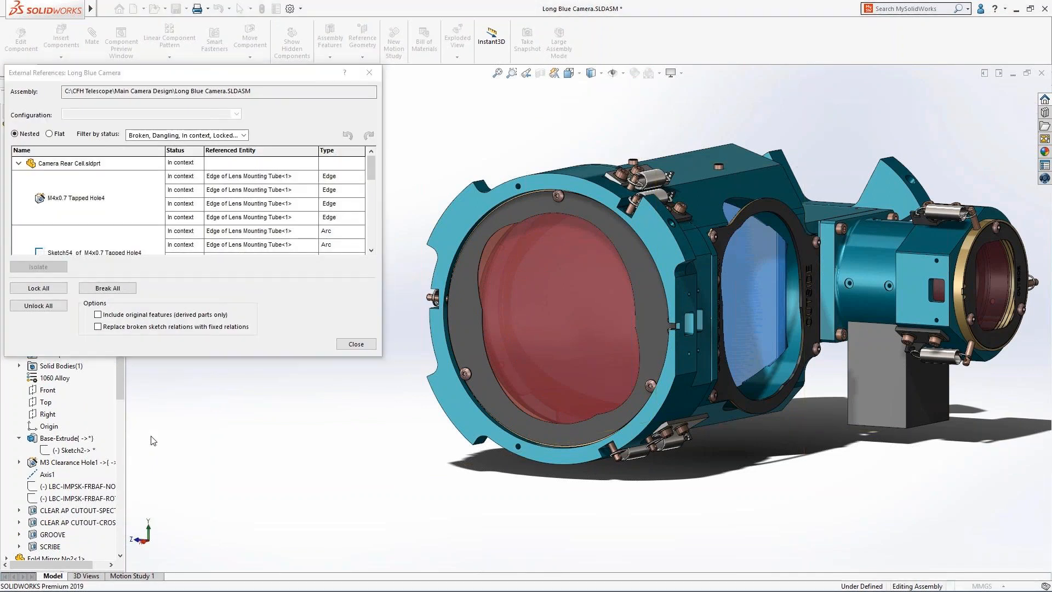
left_click_drag(176, 358, 172, 467)
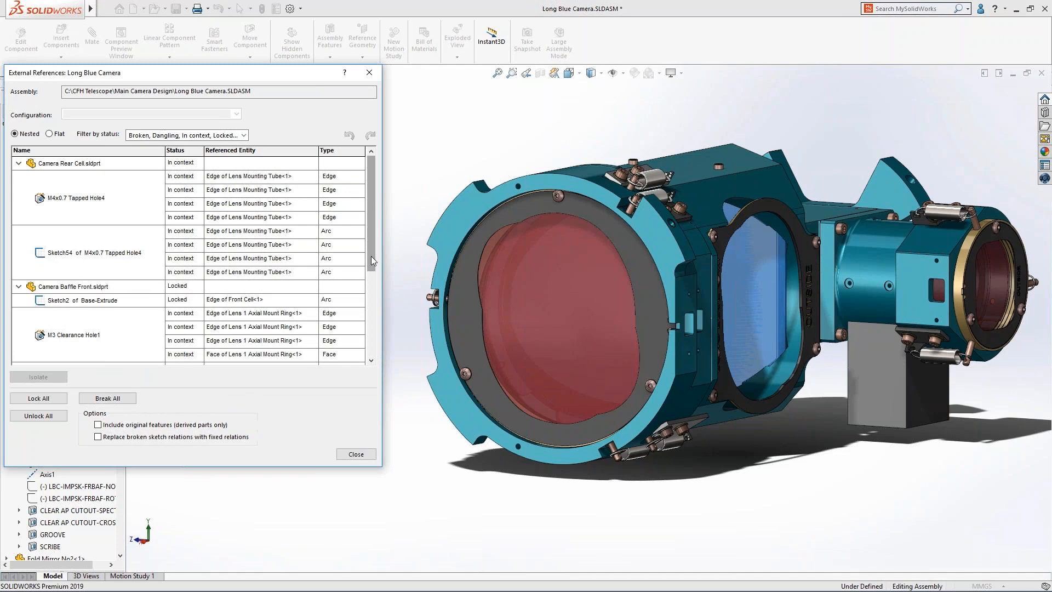
left_click_drag(371, 260, 371, 316)
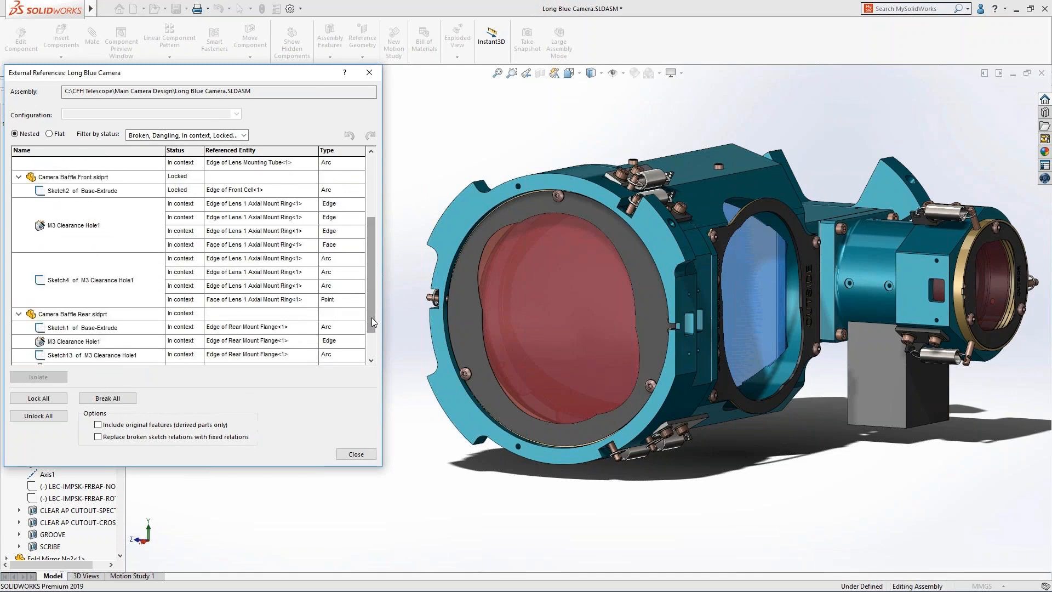
left_click(113, 190)
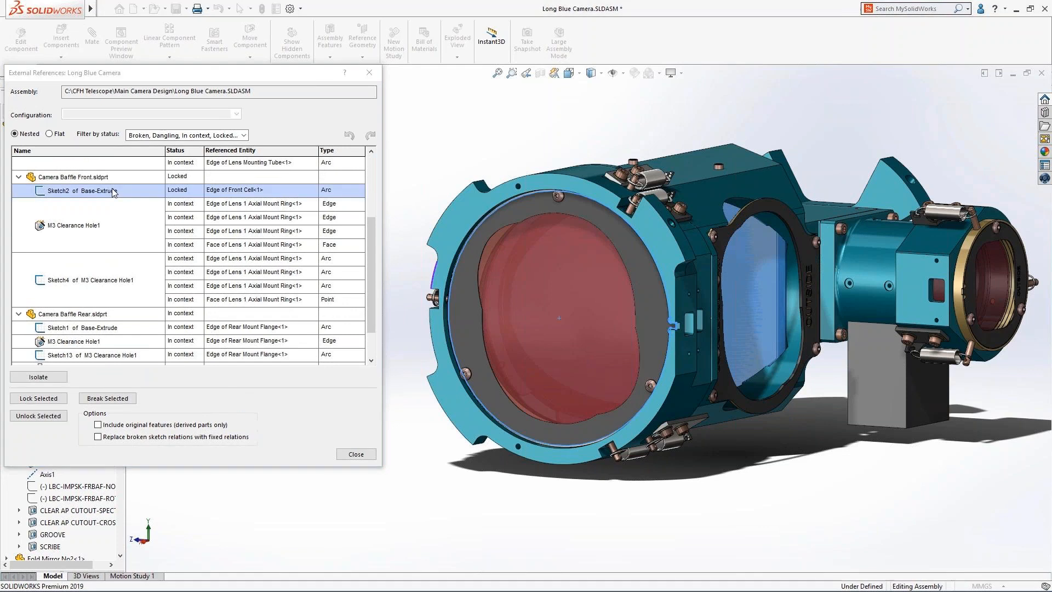
left_click(103, 226)
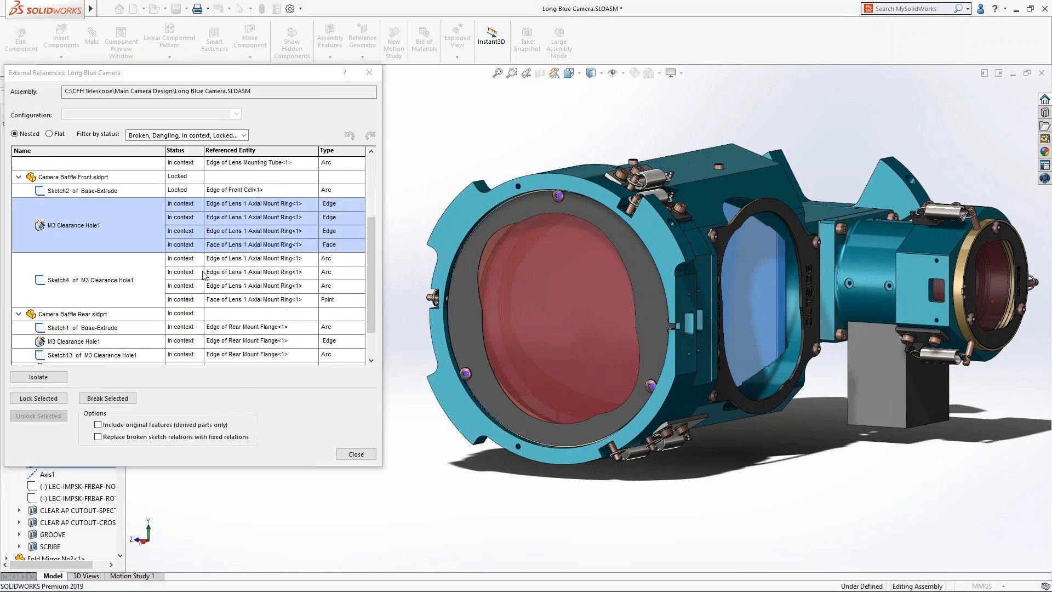
Step: Isolate Camera Baffle Rear from the external references list and turn it to show its REAR-marked face
left_click_drag(370, 310, 371, 345)
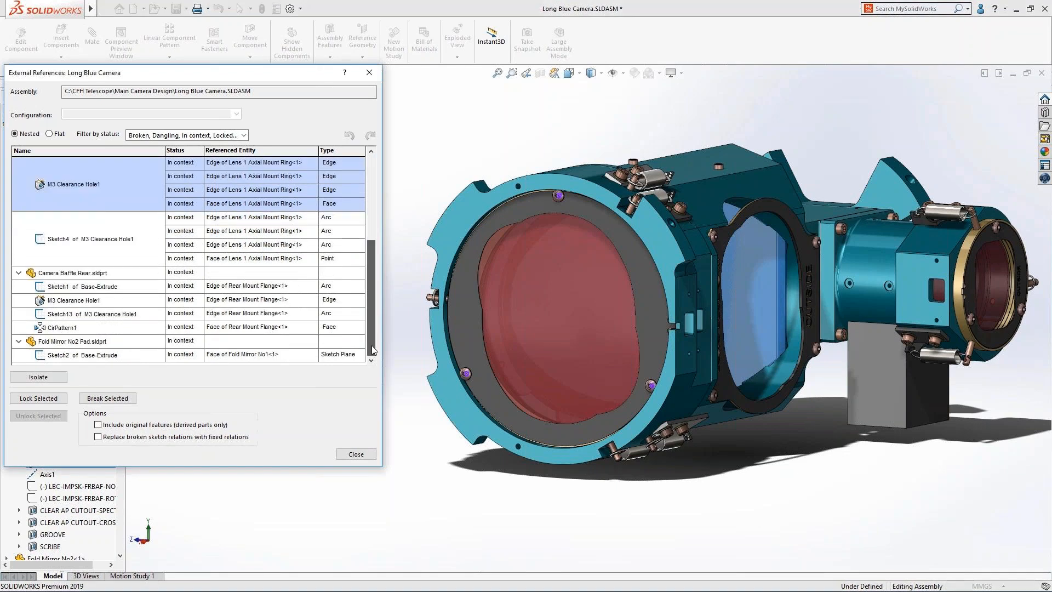
left_click(120, 274)
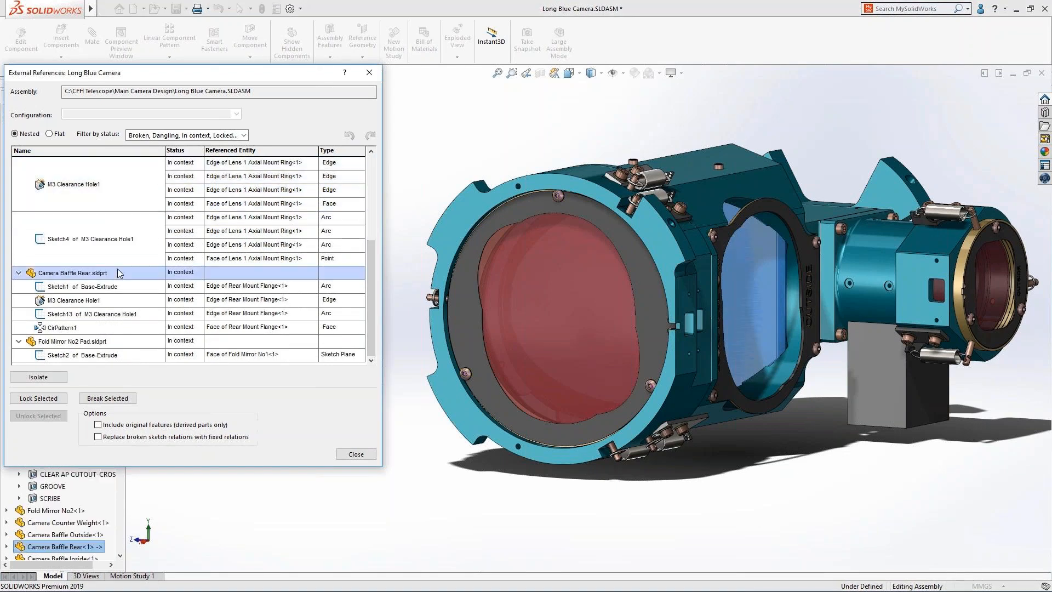
left_click(50, 377)
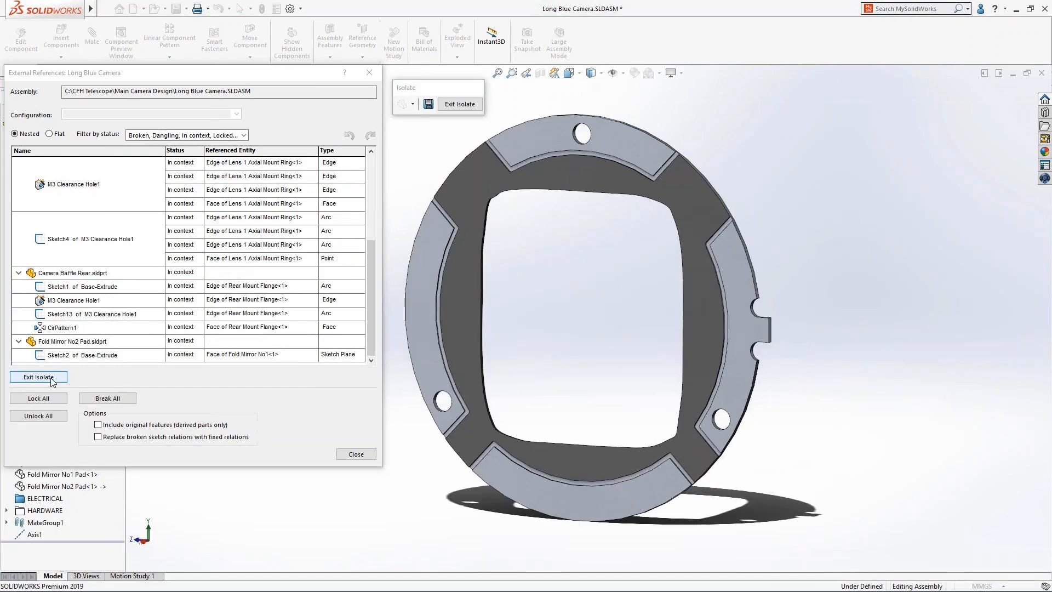
middle_click_drag(548, 357, 357, 357)
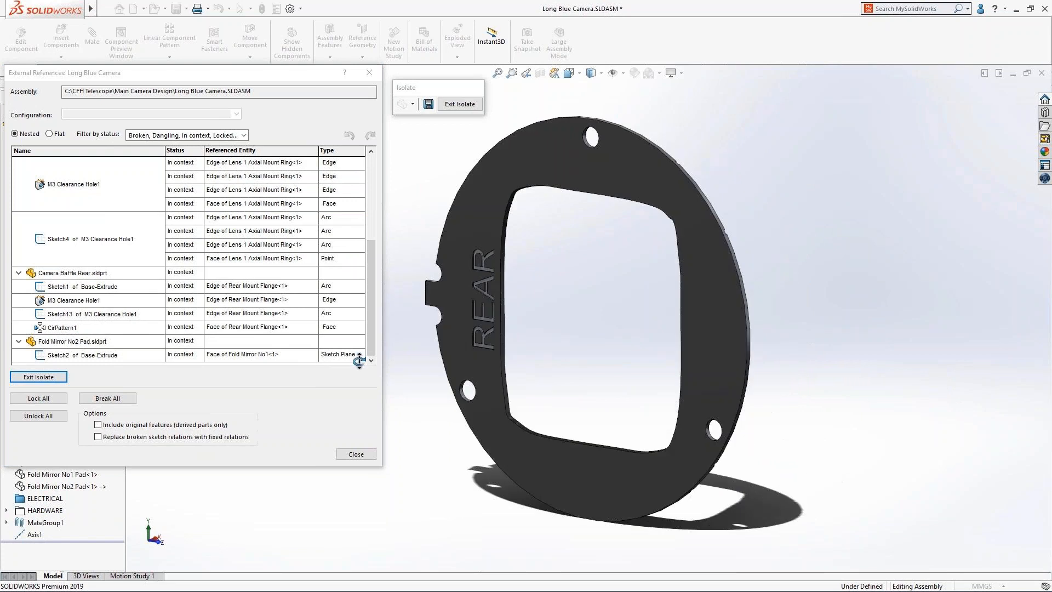
Step: Highlight the external references of Camera Baffle Rear's Sketch1, M3 Clearance Hole1 and Sketch13 one after another
left_click(141, 286)
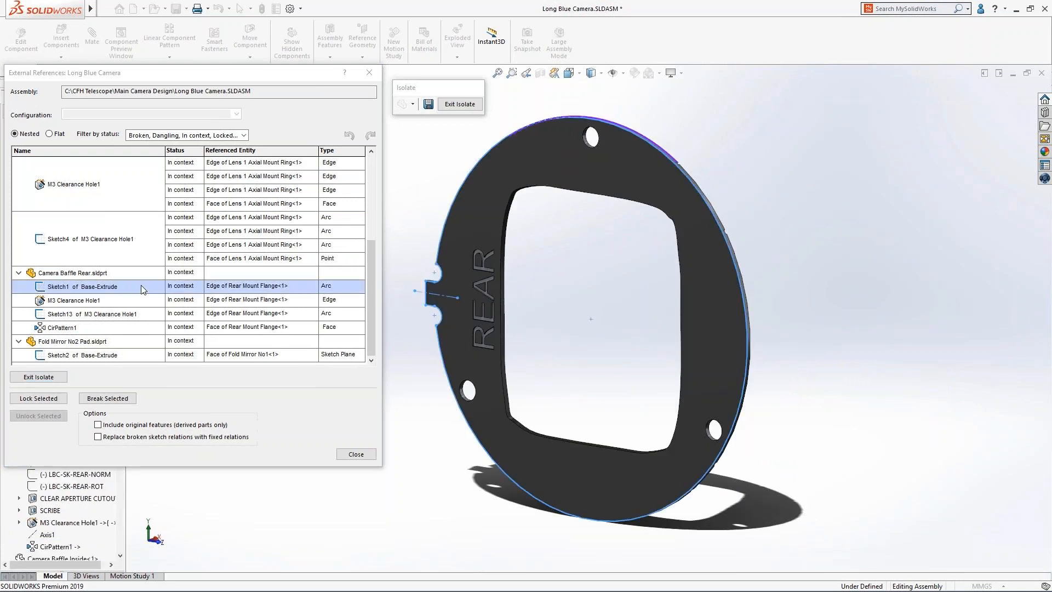
left_click(132, 301)
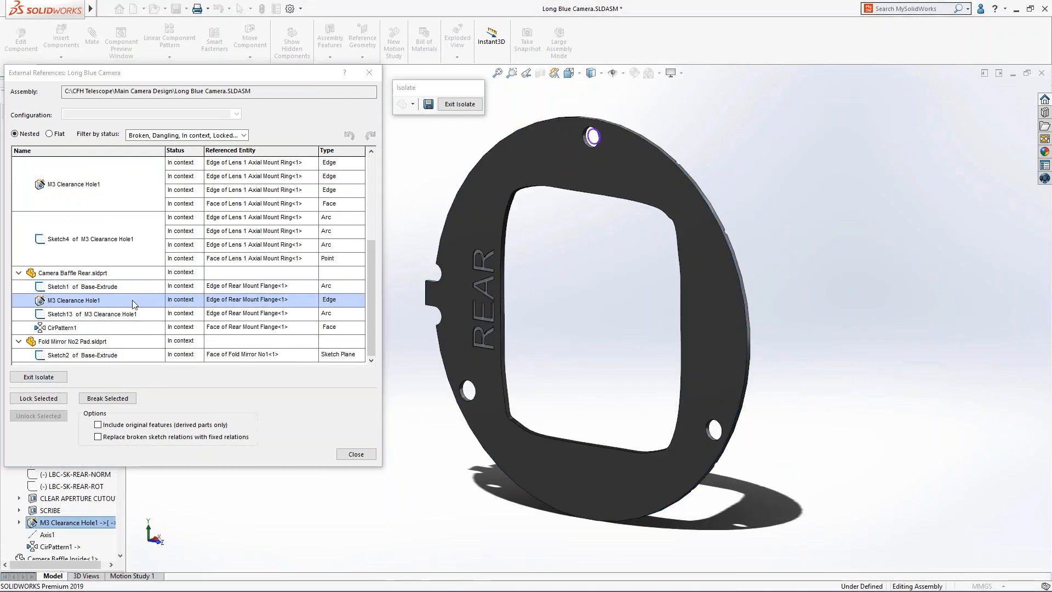
left_click(121, 315)
Step: Break the external reference of CirPattern1 in Camera Baffle Rear and close the external references list
left_click(109, 327)
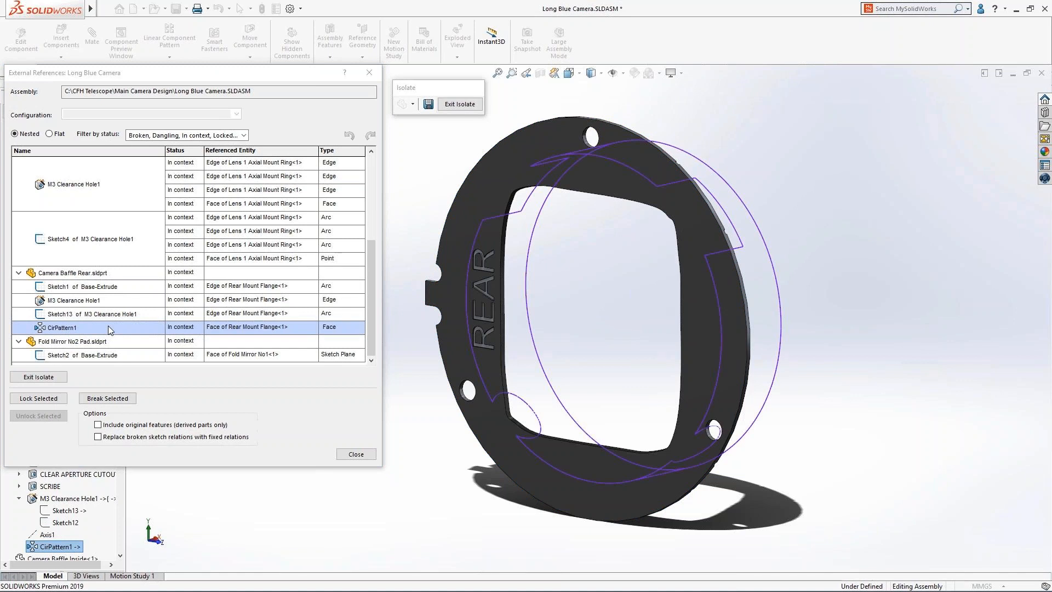
left_click(106, 399)
left_click(229, 337)
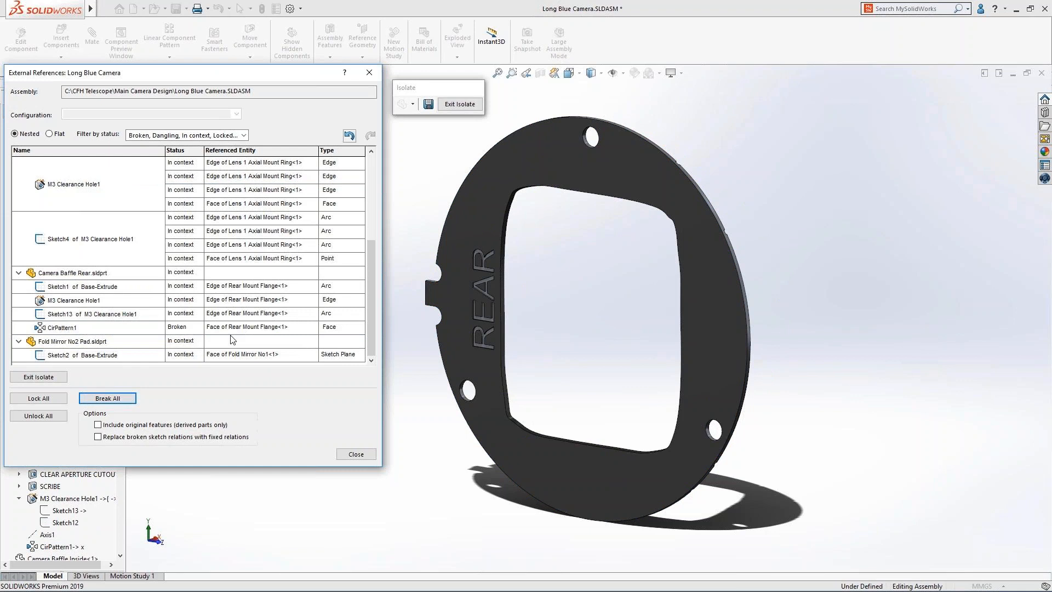
left_click(355, 454)
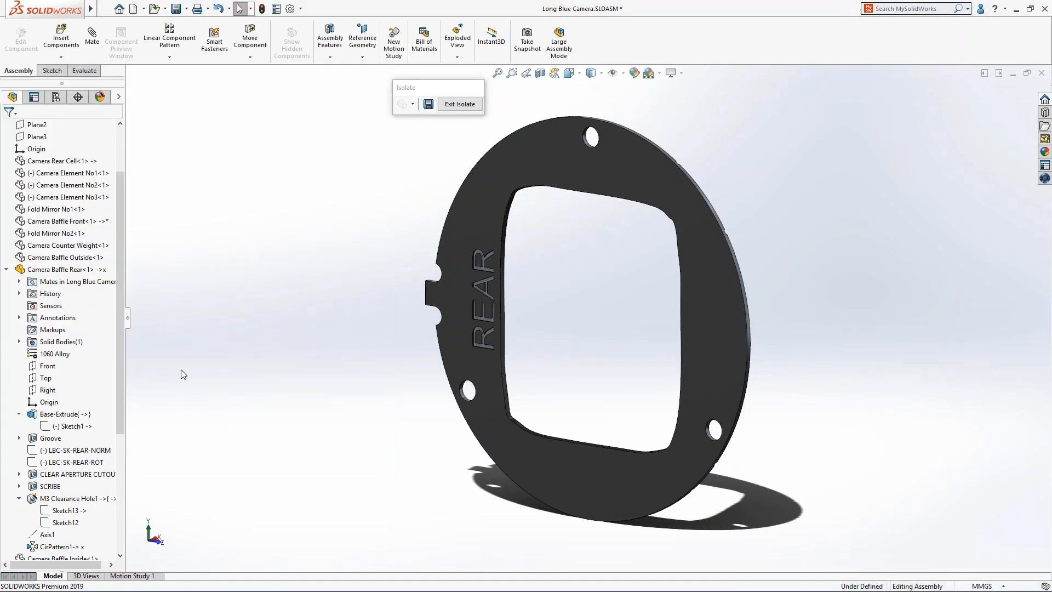
Step: Edit CirPattern1 of Camera Baffle Rear and set the baffle's own outer rim as its pattern direction
scroll(109, 356, "down", 4)
left_click(59, 402)
left_click(80, 371)
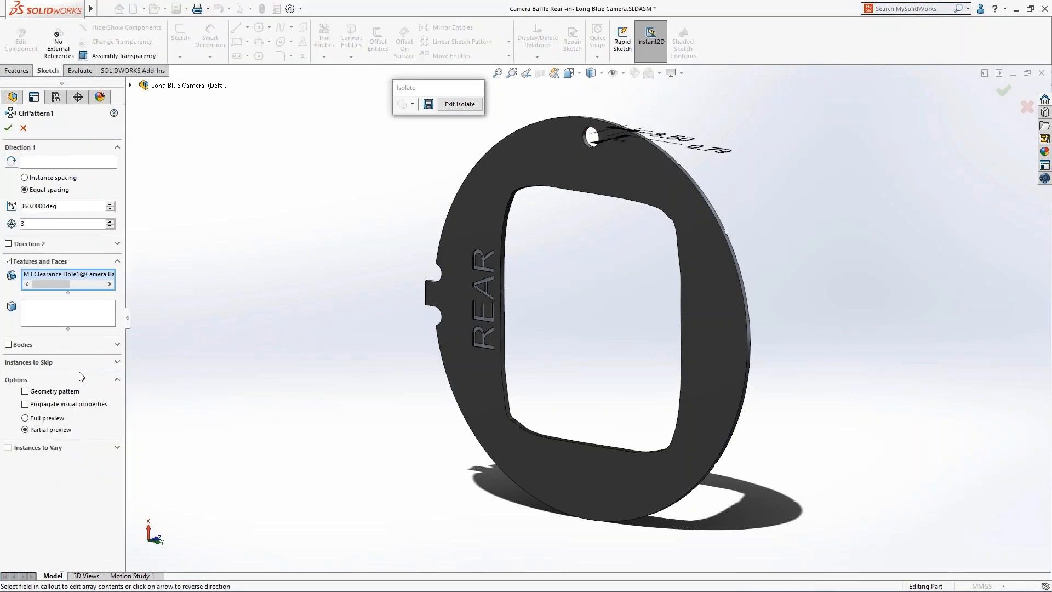
left_click(85, 164)
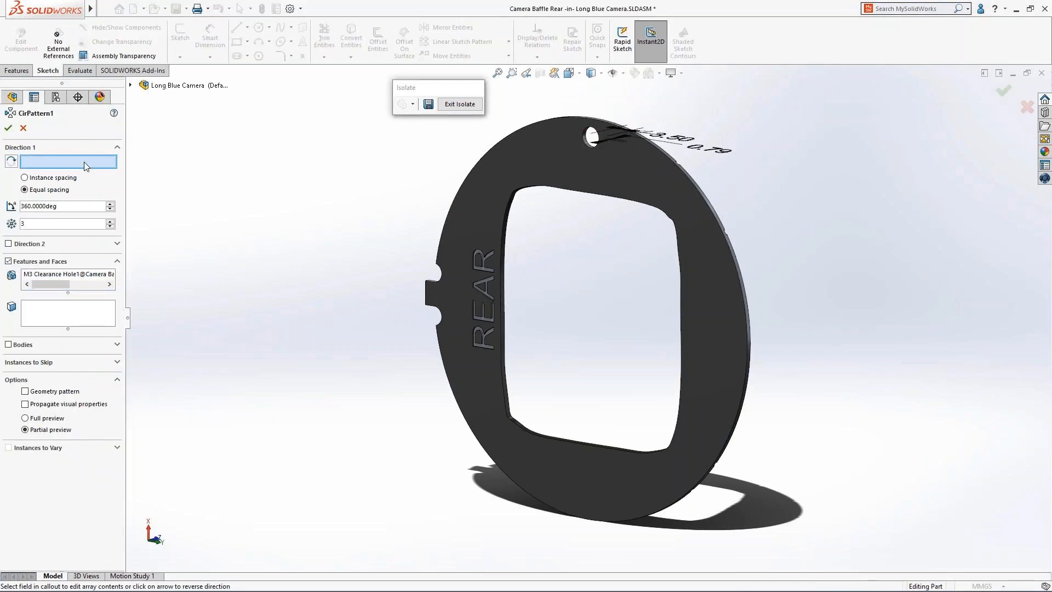
key("g")
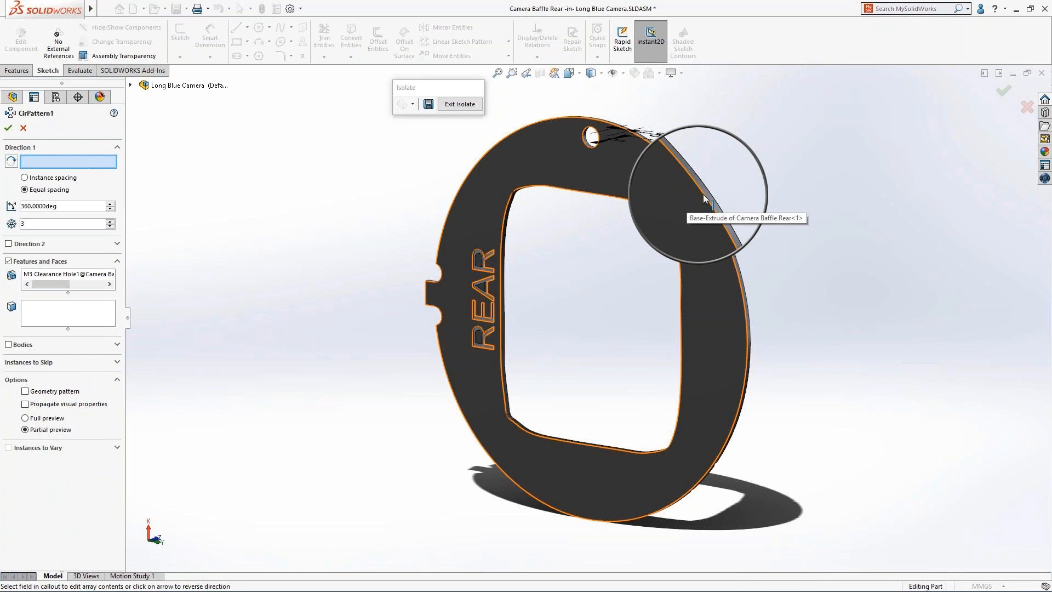
left_click(707, 197)
right_click(710, 197)
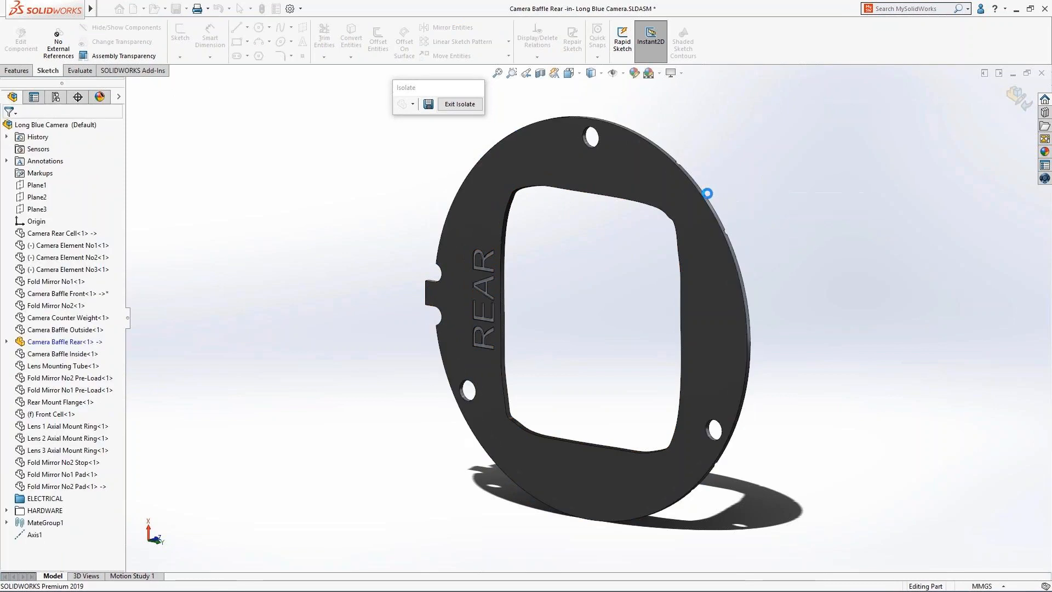
Step: Exit the isolated display of Camera Baffle Rear and turn the full camera assembly to view its front
left_click(729, 195)
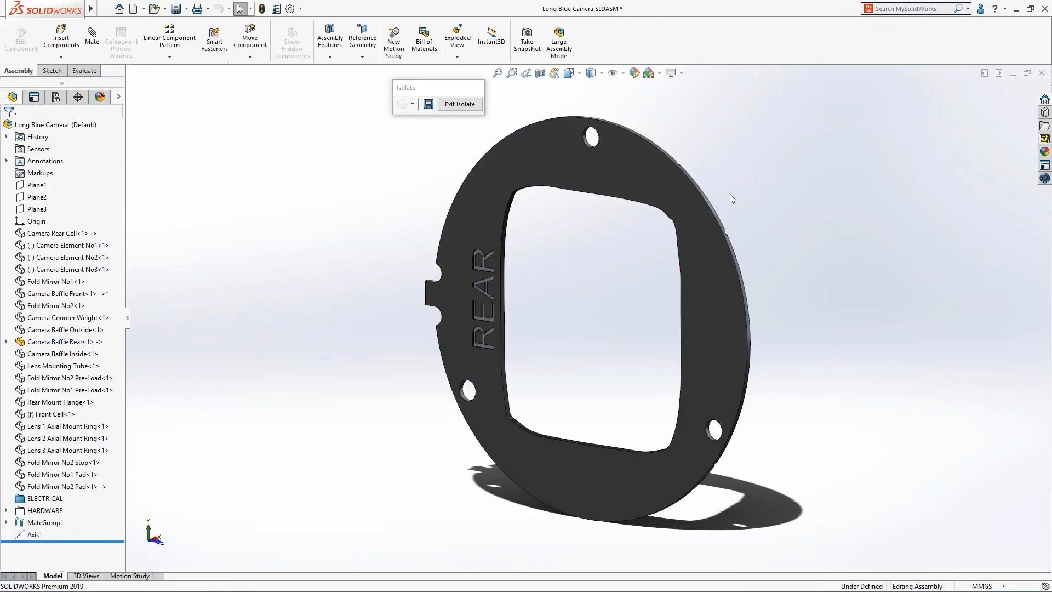
left_click(459, 104)
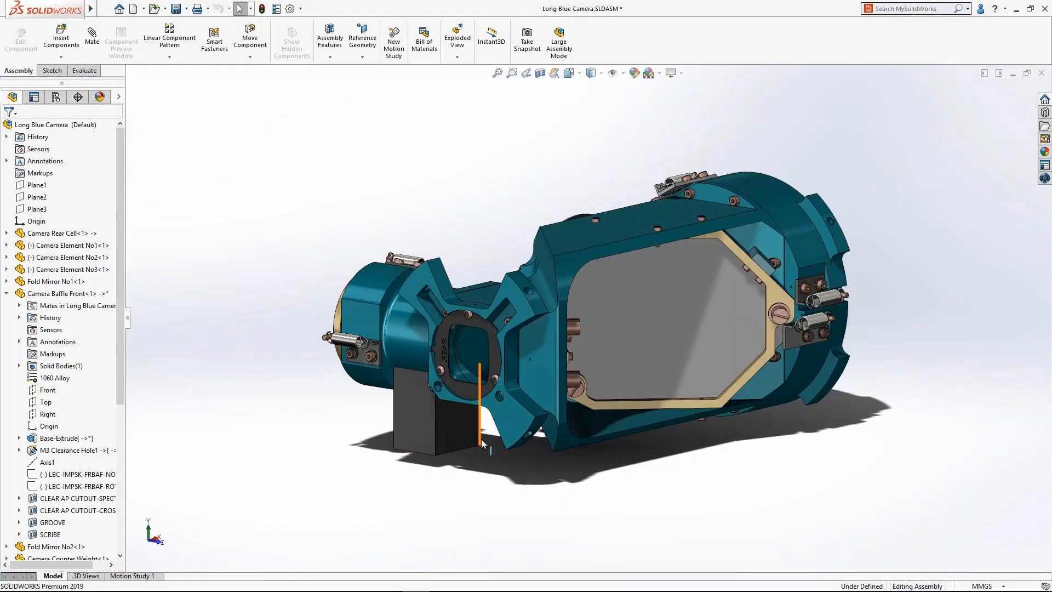
middle_click_drag(482, 449, 695, 463)
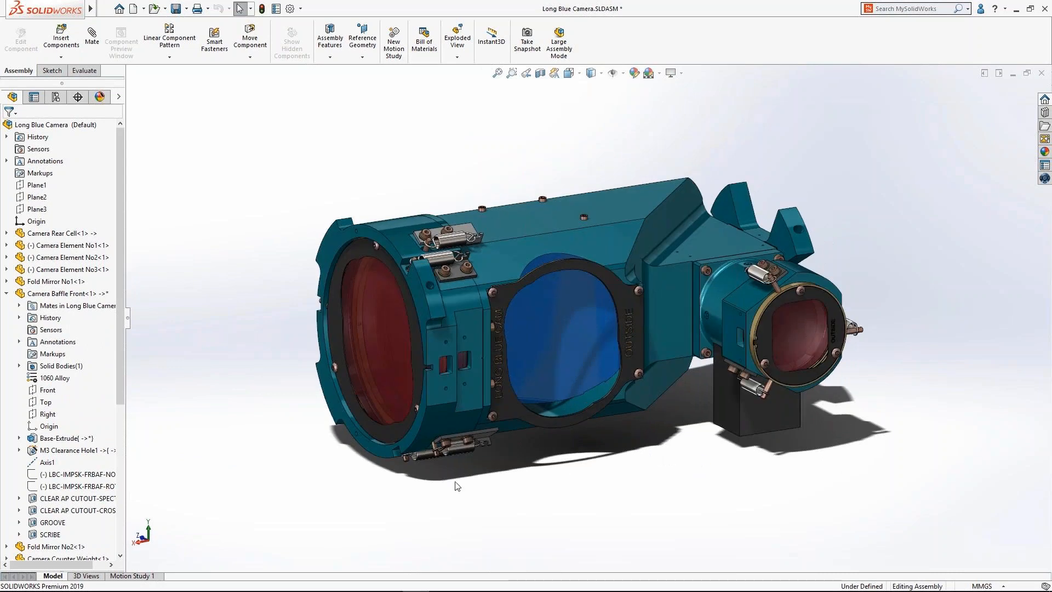
Step: Activate the saved 3D view Notes to show the counter weight distance note, and return to the model
left_click(102, 576)
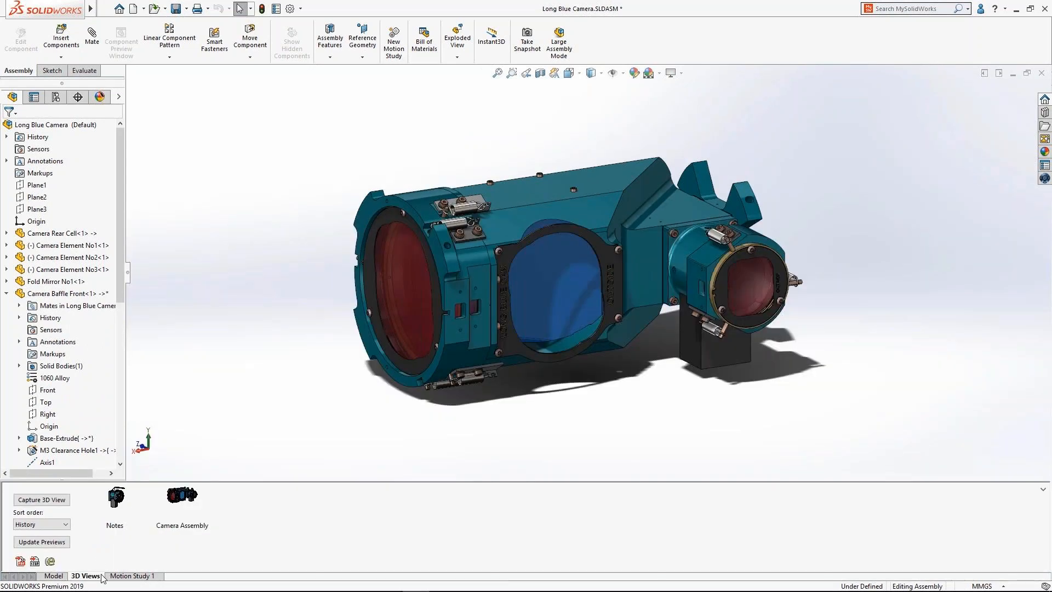
double_click(115, 498)
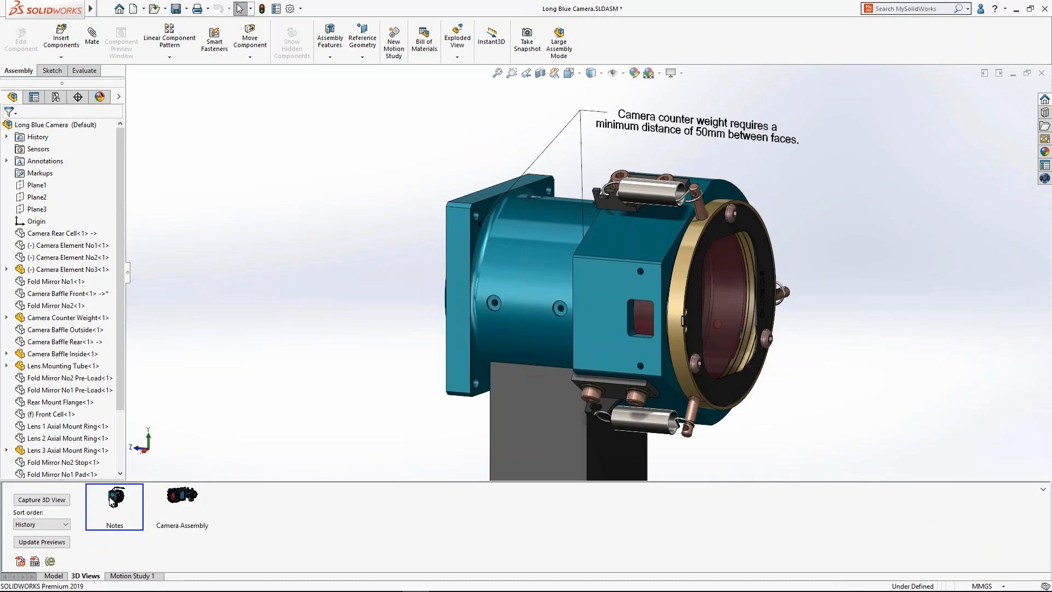
left_click(58, 577)
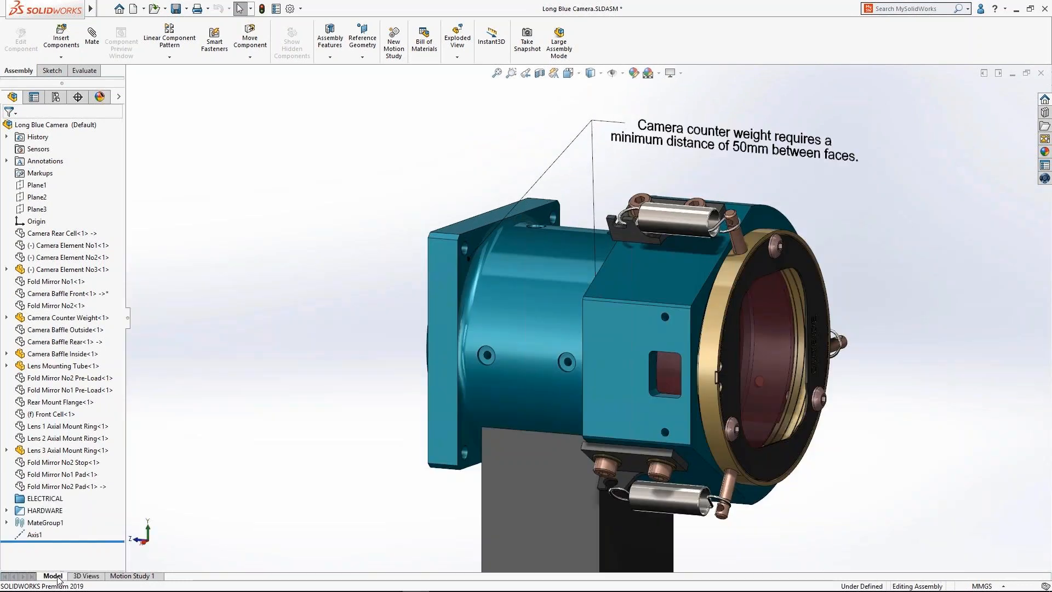
Step: Open the flange thickness dimension D1@FLANGE of Lens Mounting Tube for editing
left_click(468, 433)
double_click(475, 467)
left_click_drag(454, 384, 328, 419)
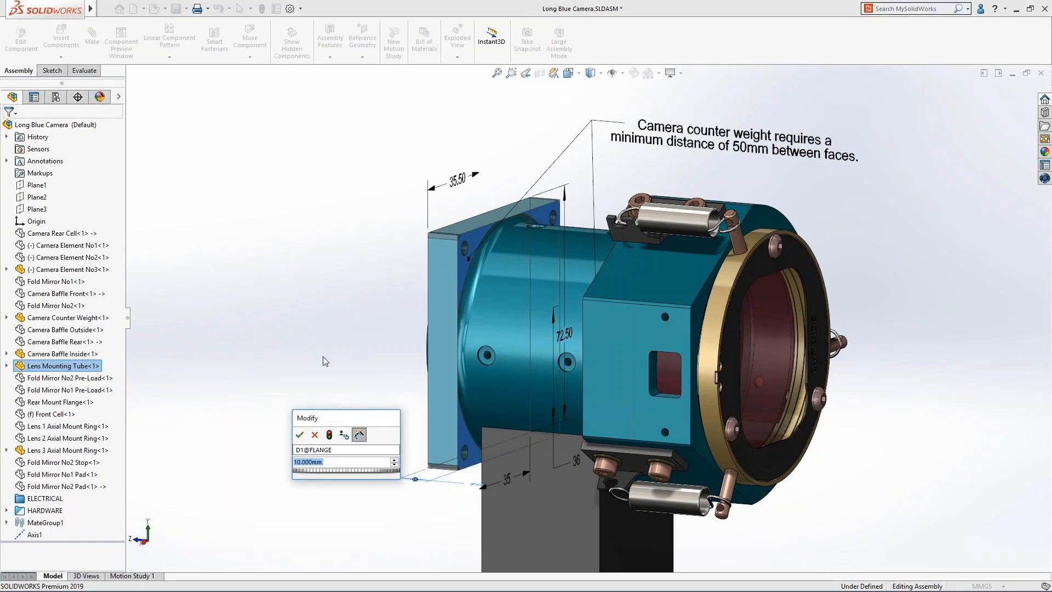
Step: Measure the distance between Lens Mounting Tube's flange face and the opposite housing face while the dimension edit stays open
key("m")
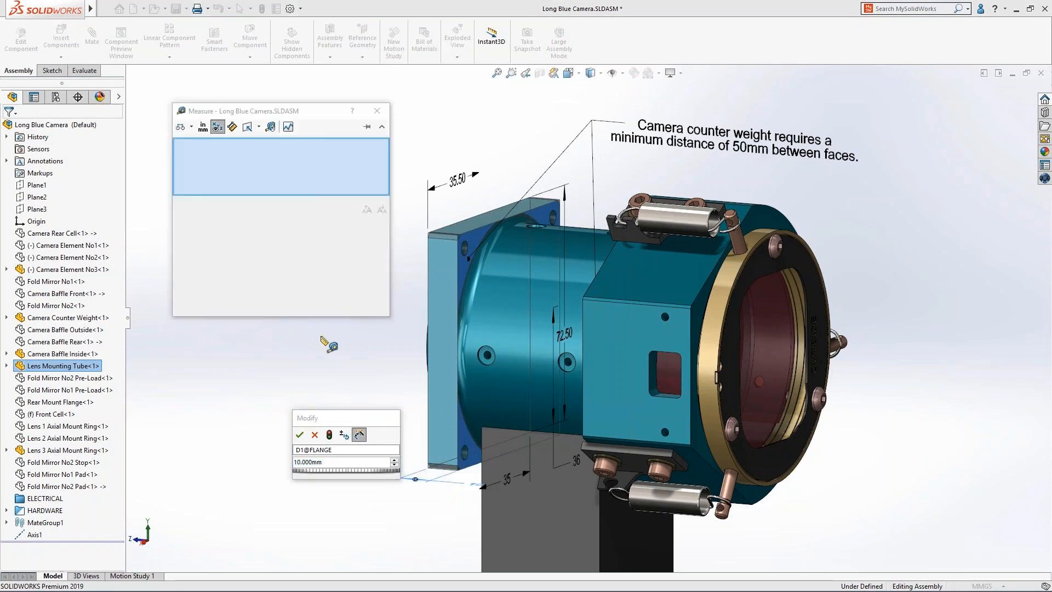
left_click(463, 249)
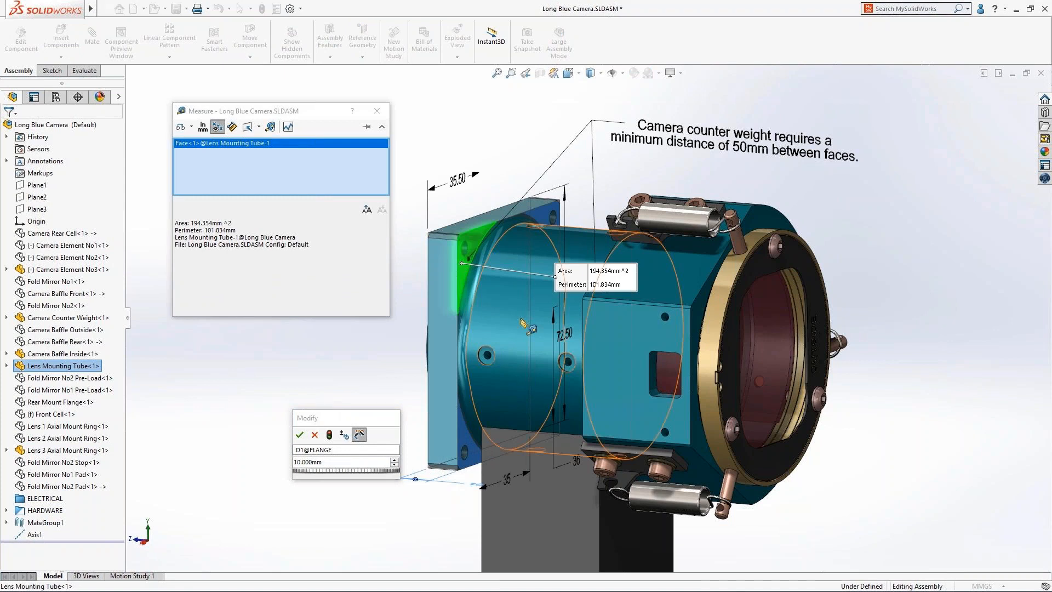
middle_click_drag(463, 249, 507, 348)
left_click(588, 340)
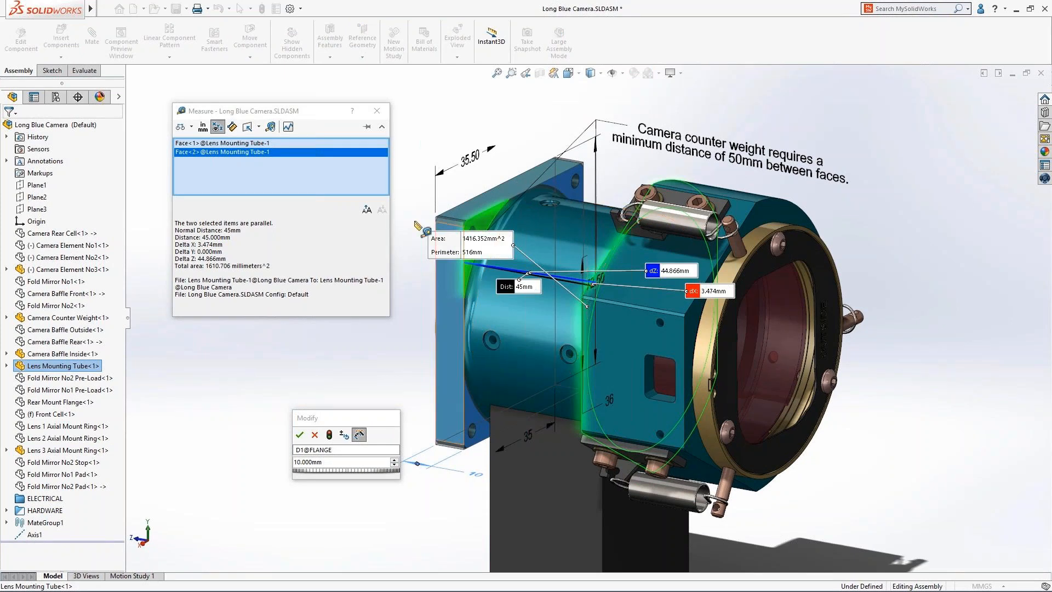
left_click(377, 110)
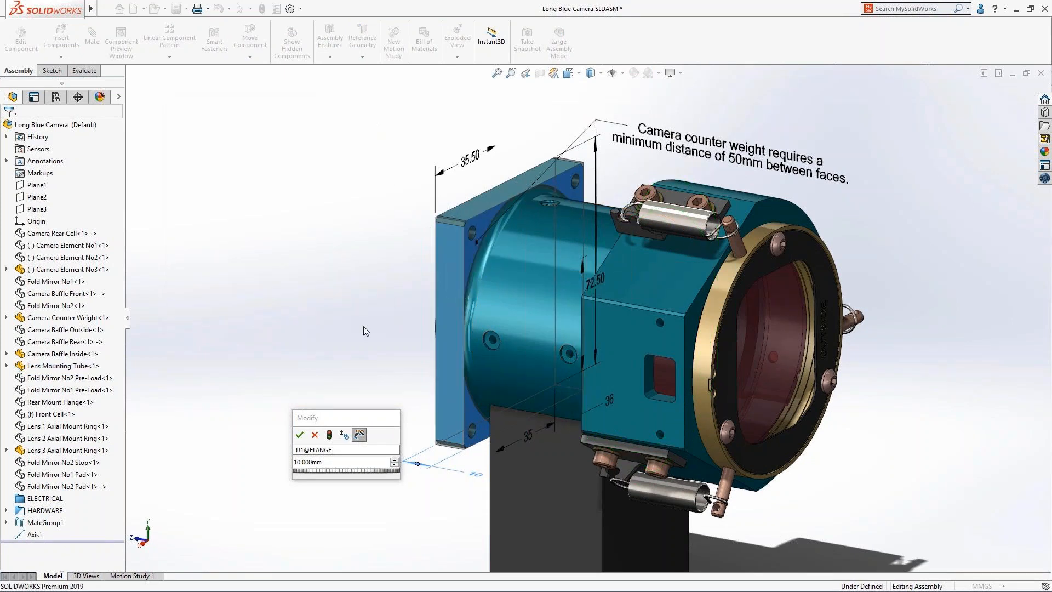
Step: Set the flange thickness of Lens Mounting Tube to 4 mm and rebuild the model with it
double_click(314, 462)
type("4")
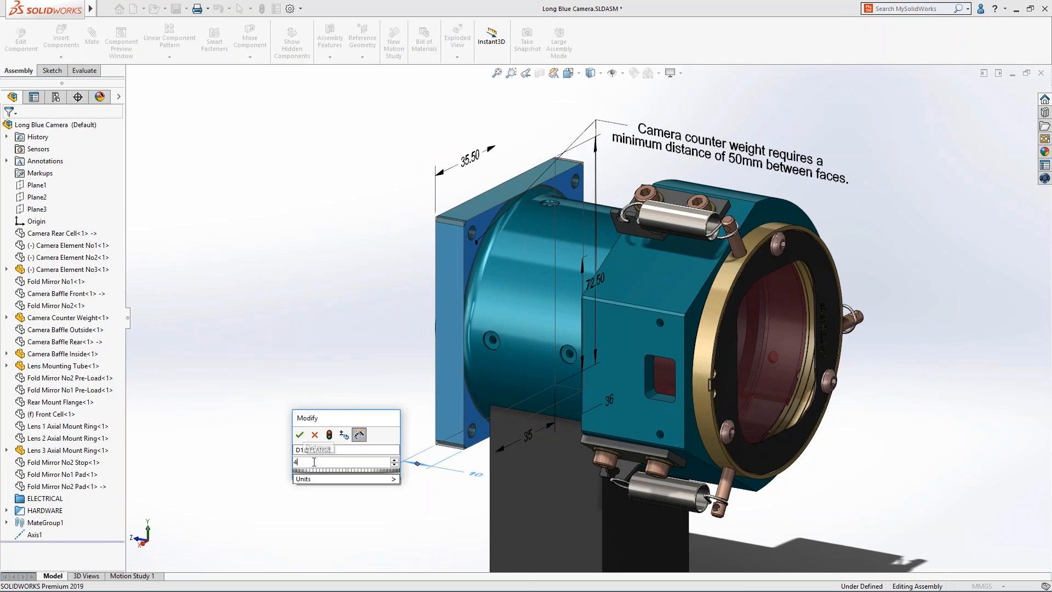
left_click(330, 435)
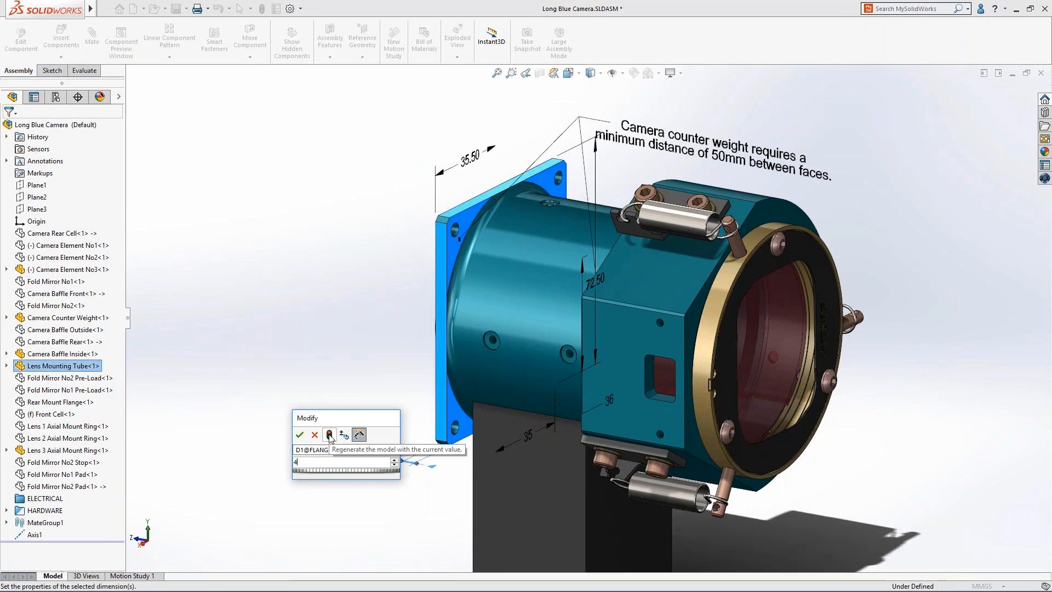
left_click(300, 436)
left_click(300, 439)
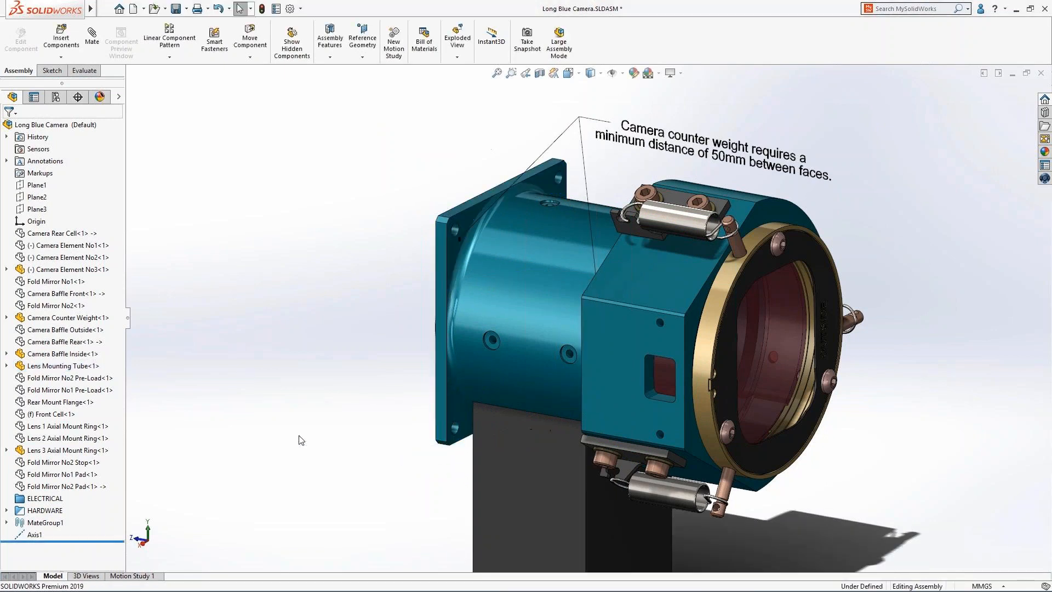
Step: Activate the saved 3D view Camera Assembly and return to the model
left_click(86, 575)
left_click(174, 506)
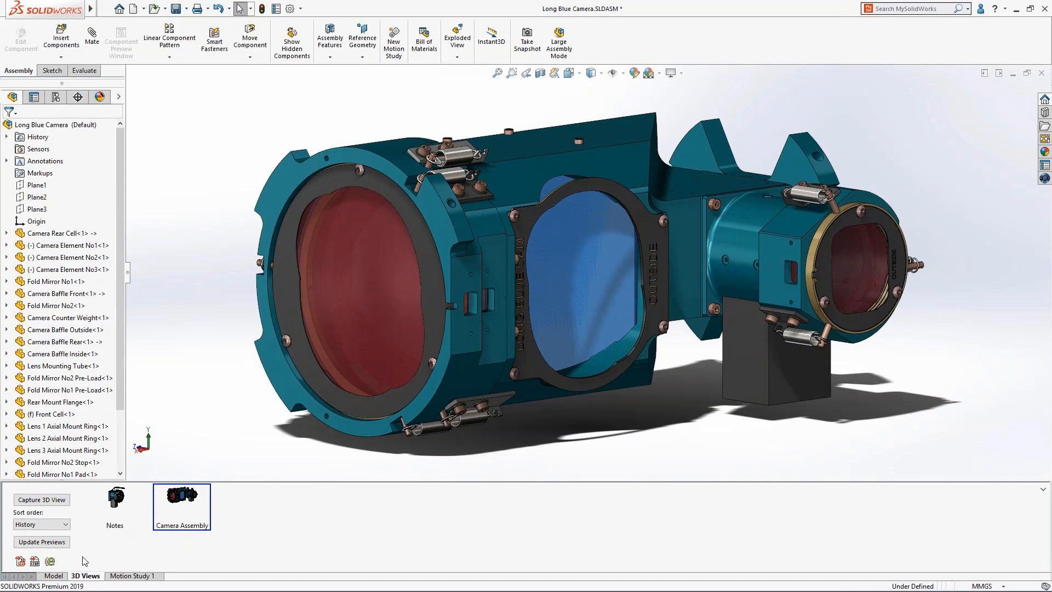
left_click(53, 575)
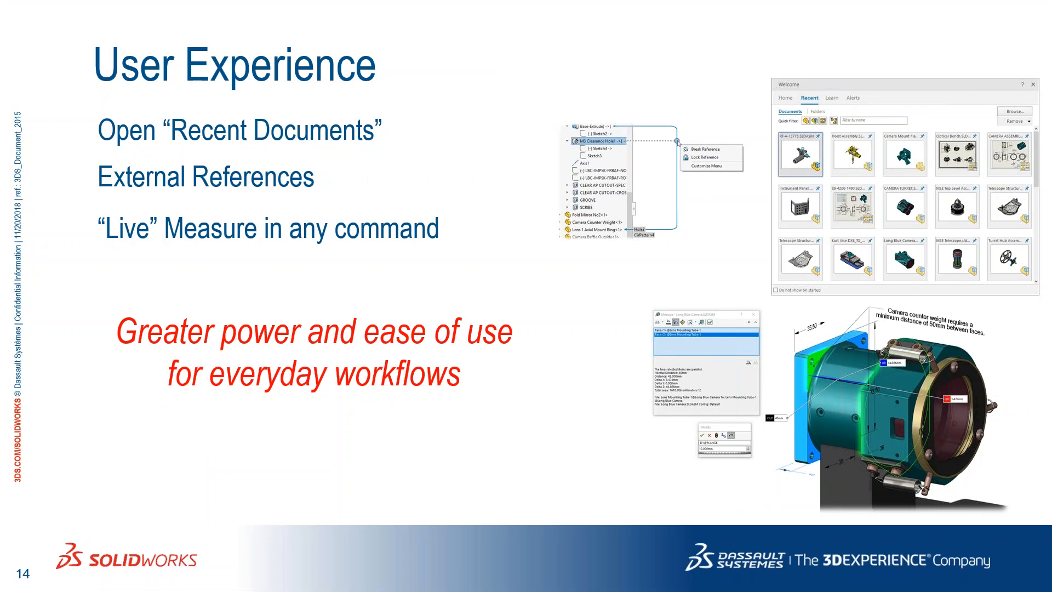
key("Right")
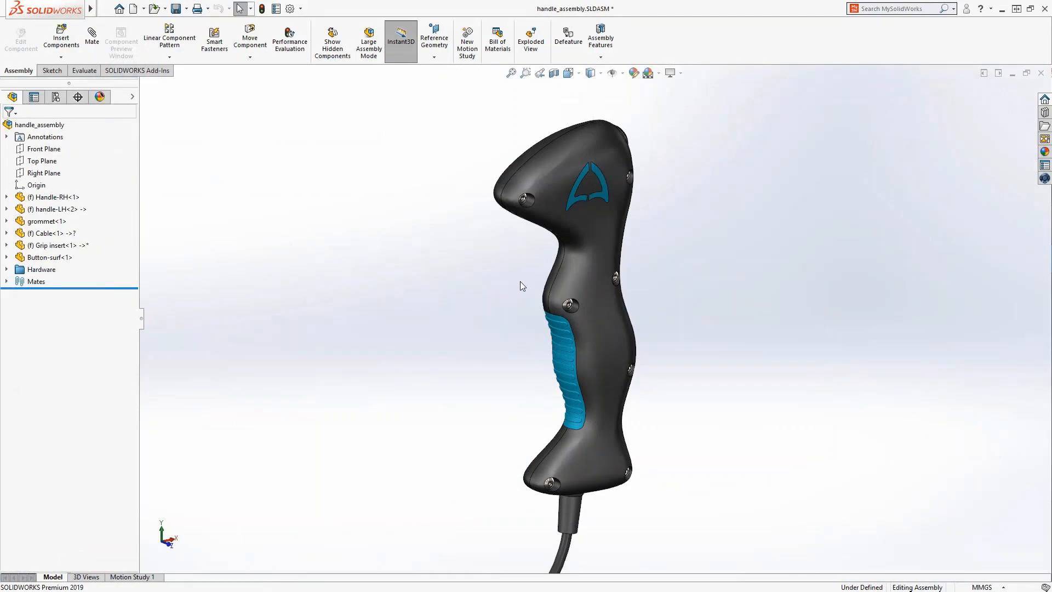
mouse_move(520, 280)
middle_mouse_down()
mouse_move(517, 261)
mouse_move(364, 247)
mouse_move(498, 252)
mouse_move(519, 260)
mouse_move(515, 273)
middle_mouse_up()
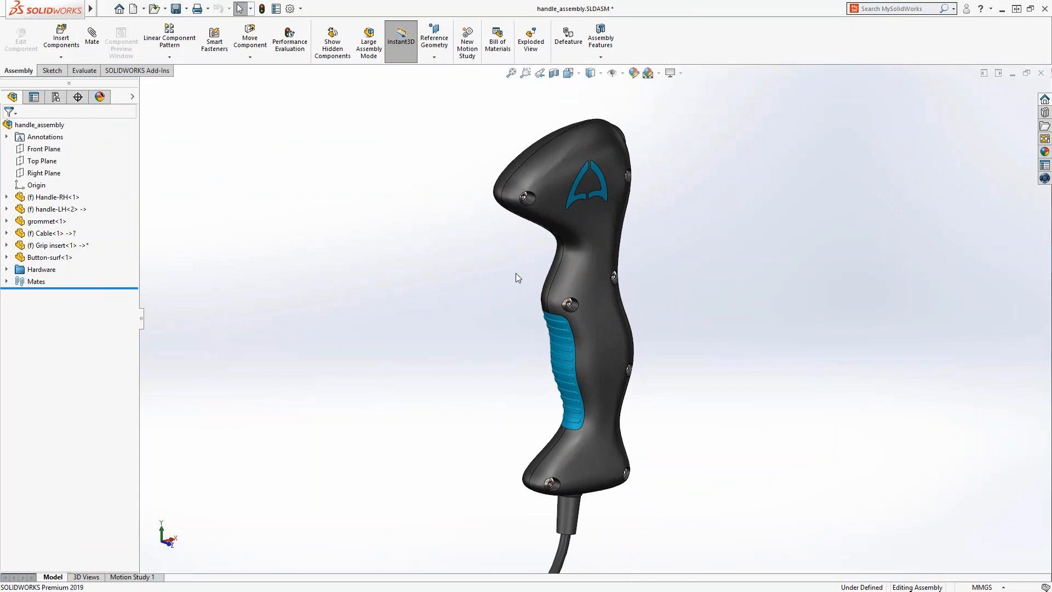
Step: Open the mesh file Scanned Handle.3MF from the Part Delighters folder
left_click(154, 10)
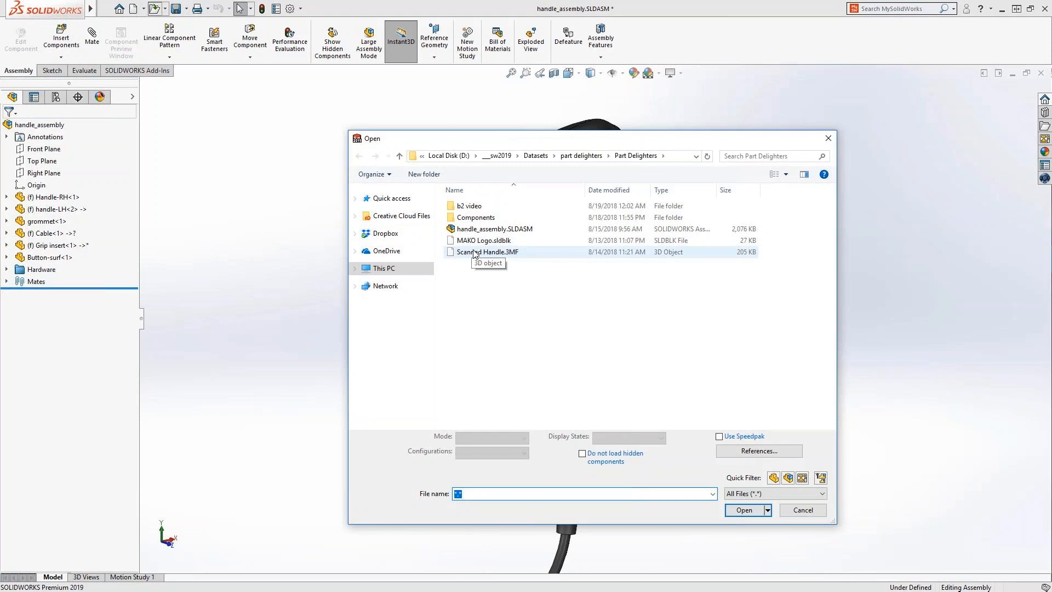
double_click(474, 252)
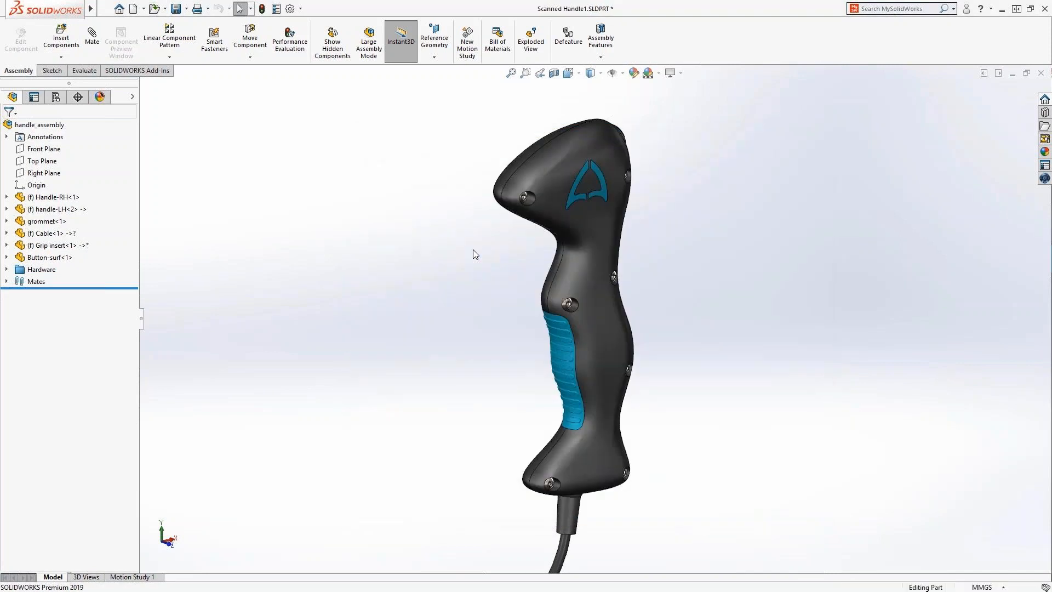
Step: Inspect the scanned handle's mesh facets in shaded display with edges and switch back to plain shaded display
left_click(593, 74)
left_click(594, 89)
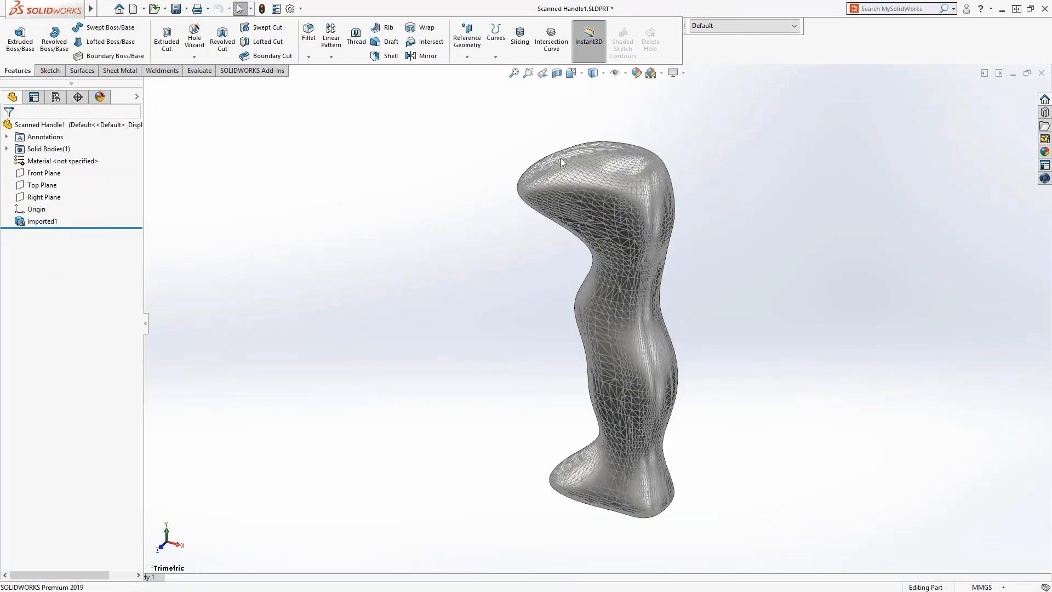
middle_click_drag(517, 267, 545, 226)
left_click(594, 74)
left_click(595, 104)
Step: Slice the scanned handle from the Top Plane with 8 planes at 20 mm offset, generating non-exact intersection sketches
left_click(42, 185)
left_click(521, 39)
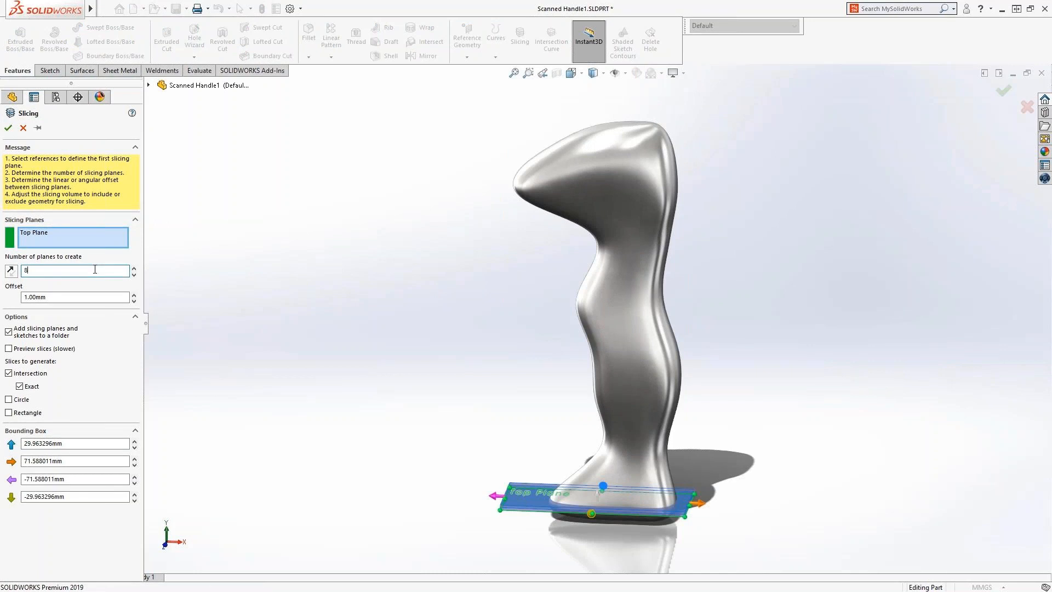
key("Tab")
key("Tab")
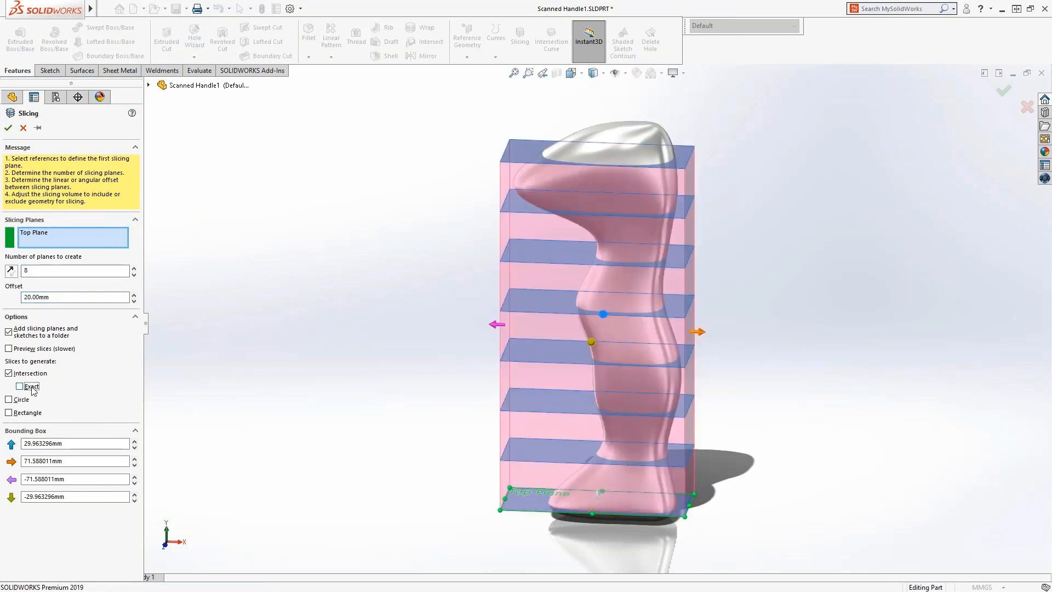
left_click(8, 128)
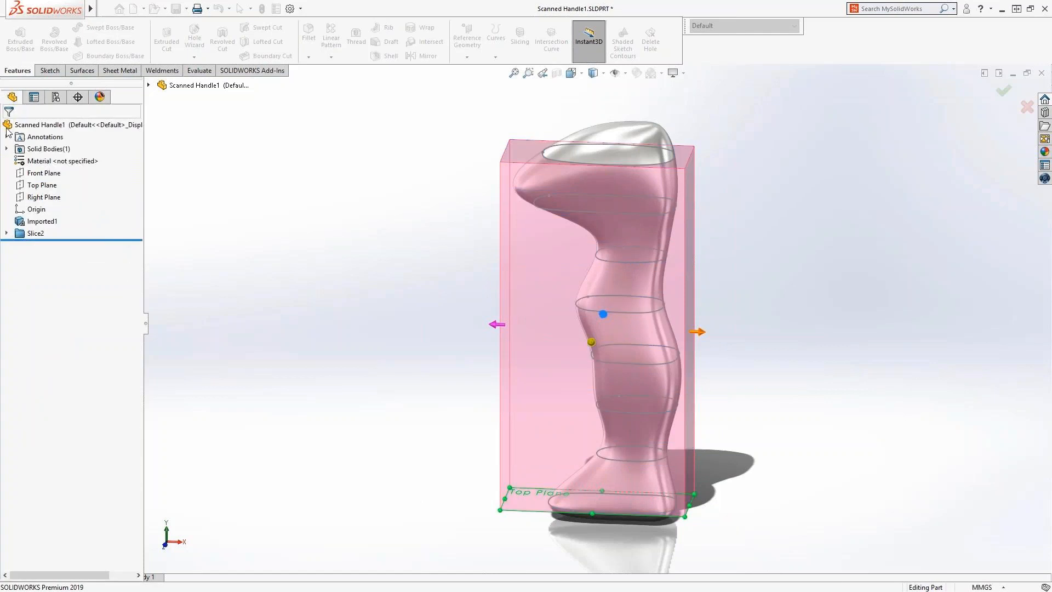
Step: Raise slicing plane Plane15 to the tip of the handle's protruding head and Plane14 to the neck just below it
left_click(7, 234)
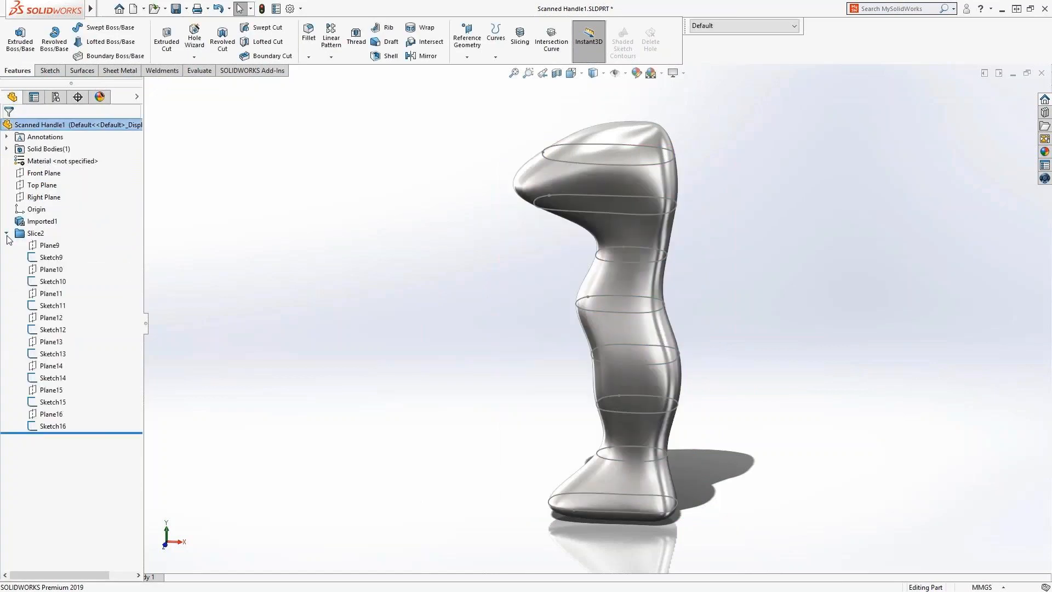
left_click(51, 390)
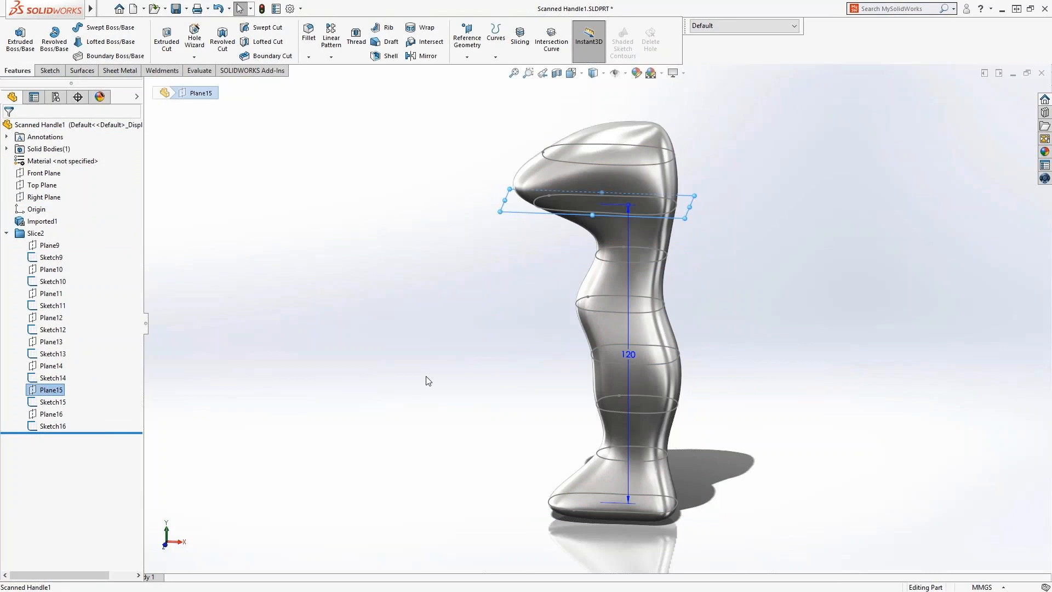
middle_click_drag(425, 378, 433, 355)
left_click_drag(628, 199, 630, 179)
left_click(65, 365)
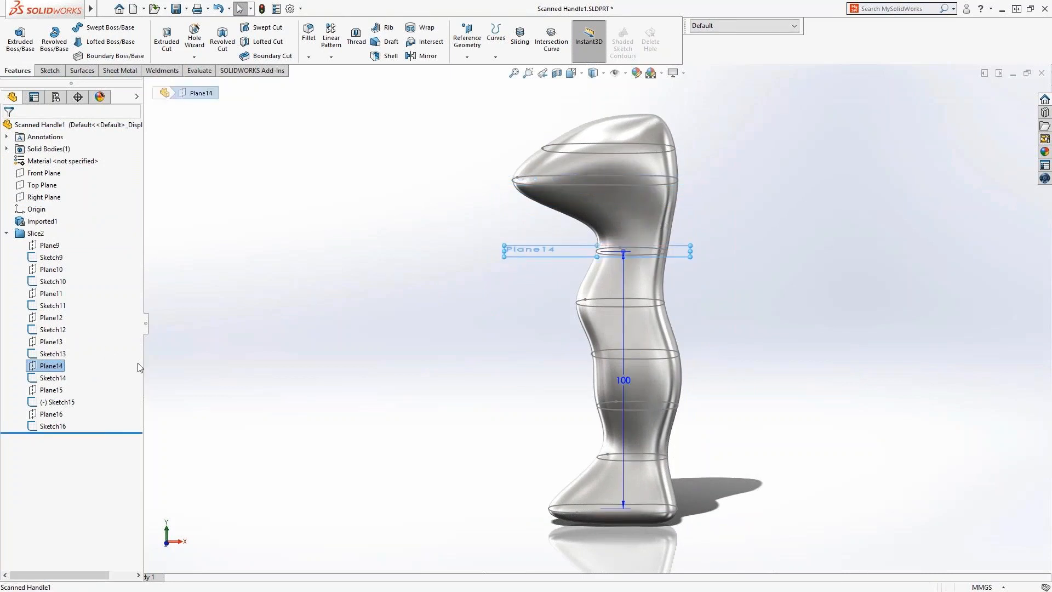
left_click_drag(623, 253, 624, 240)
left_click(585, 263)
Step: Hide the imported mesh body so only the slice sketches remain displayed
left_click(624, 222)
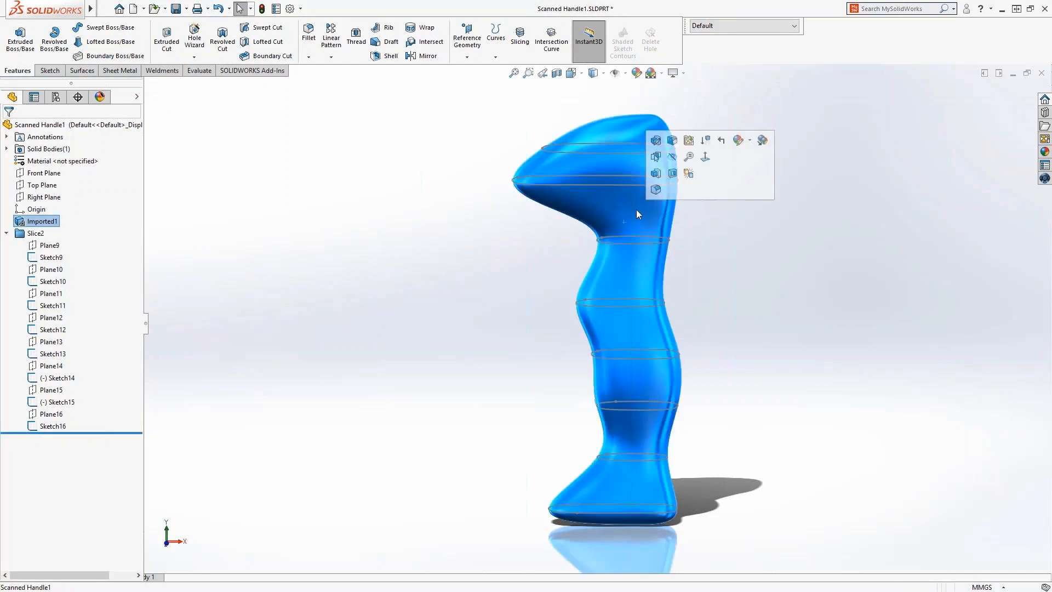
left_click(672, 174)
mouse_move(528, 245)
middle_mouse_down()
mouse_move(549, 256)
mouse_move(434, 250)
middle_mouse_up()
Step: Create a lofted surface through all eight slice sketches, from the handle's base up to its head
left_click(88, 71)
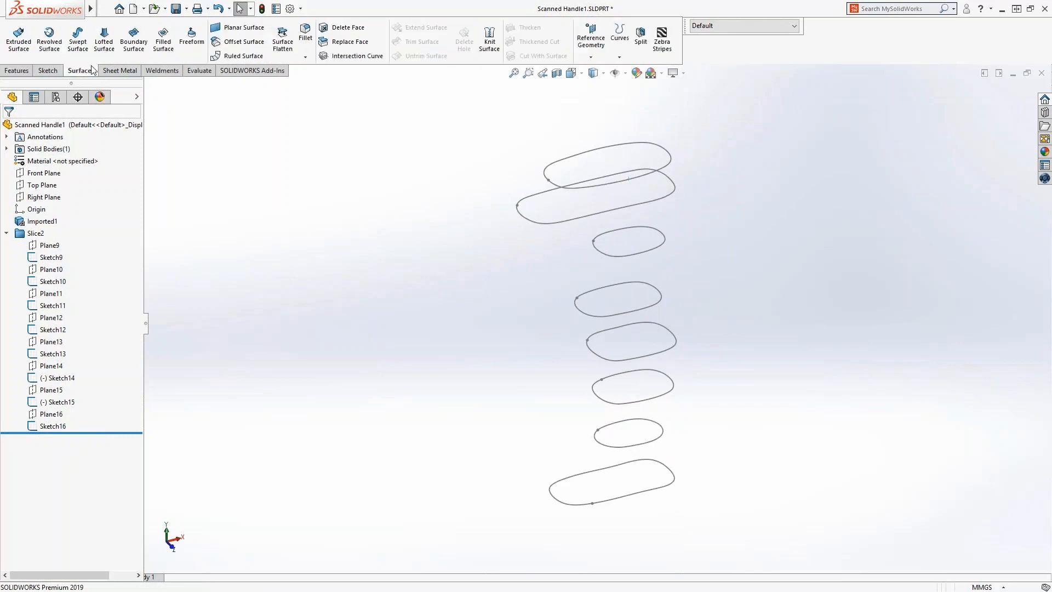
left_click(104, 41)
left_click(674, 471)
left_click(664, 431)
left_click(672, 383)
left_click(672, 337)
left_click(659, 291)
left_click(662, 236)
left_click(668, 187)
left_click(668, 155)
right_click(694, 166)
middle_click_drag(694, 166, 672, 265)
Step: Split the lofted surface along the Front Plane into two bodies and select each resulting half to check it
left_click(44, 185)
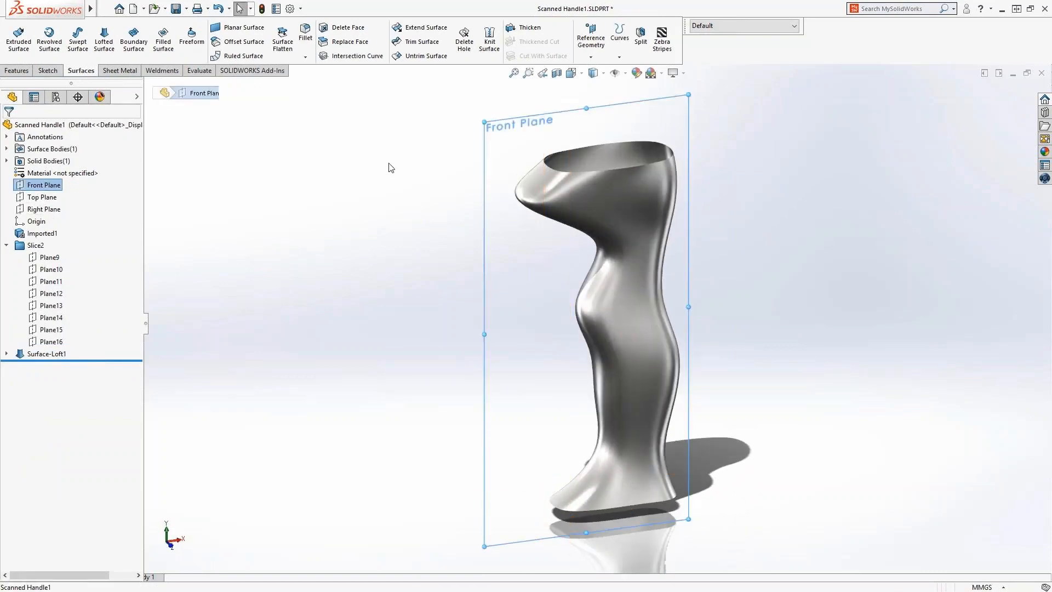
left_click(640, 38)
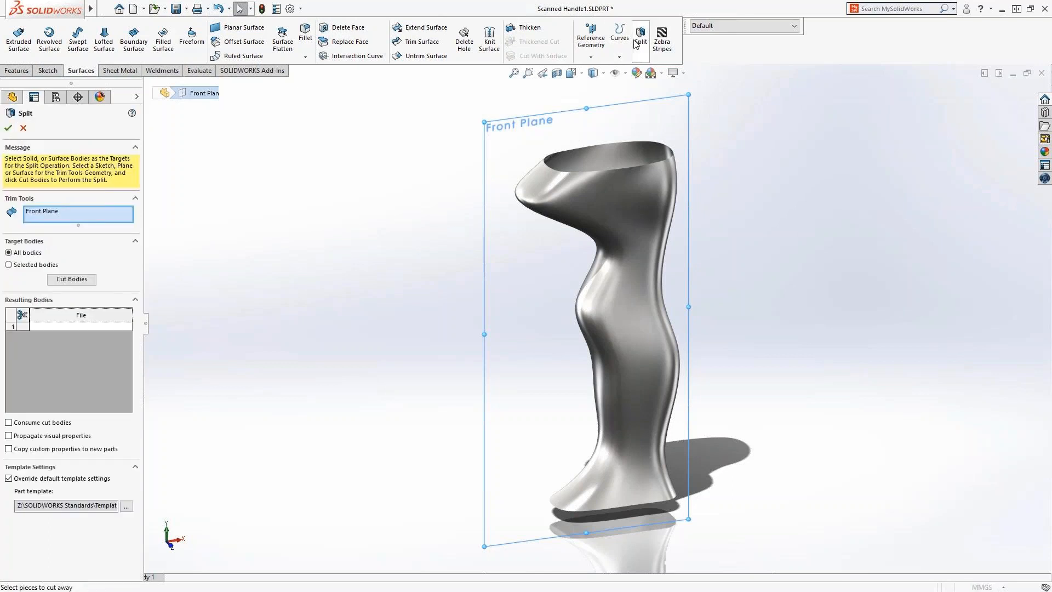
left_click(72, 279)
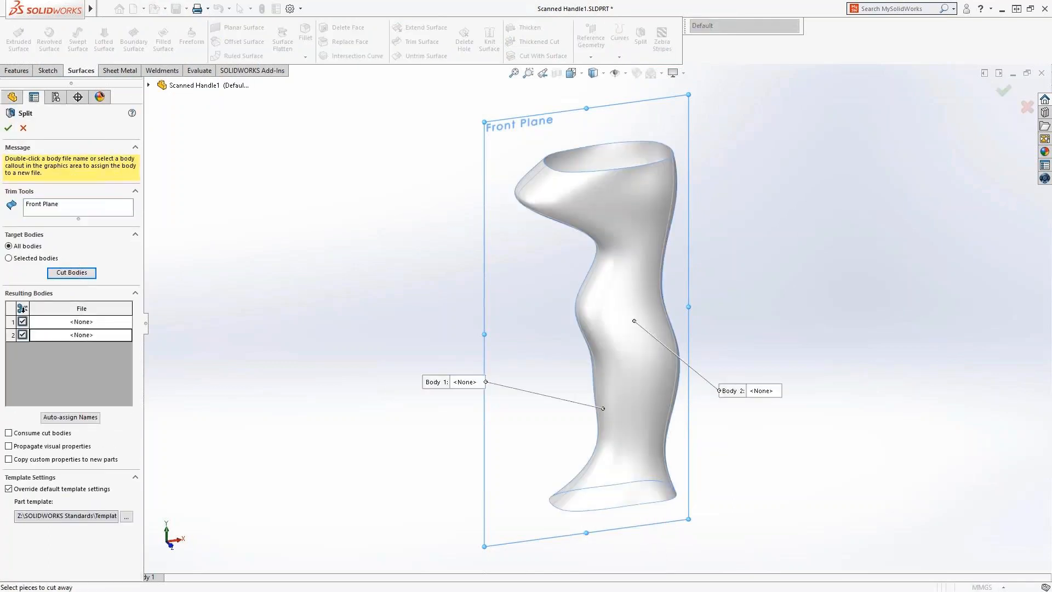
left_click(9, 128)
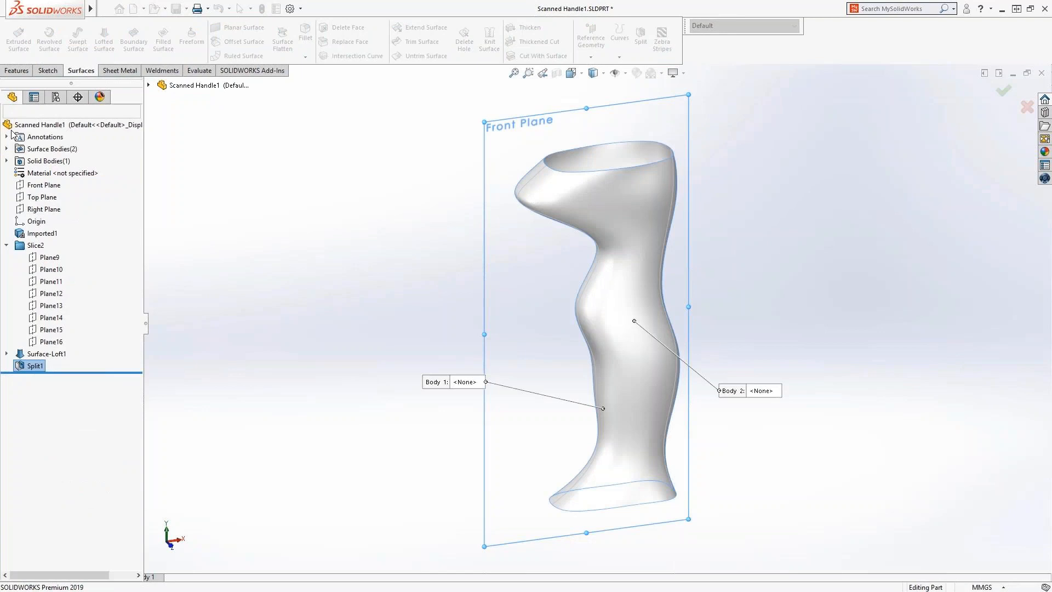
left_click(39, 162)
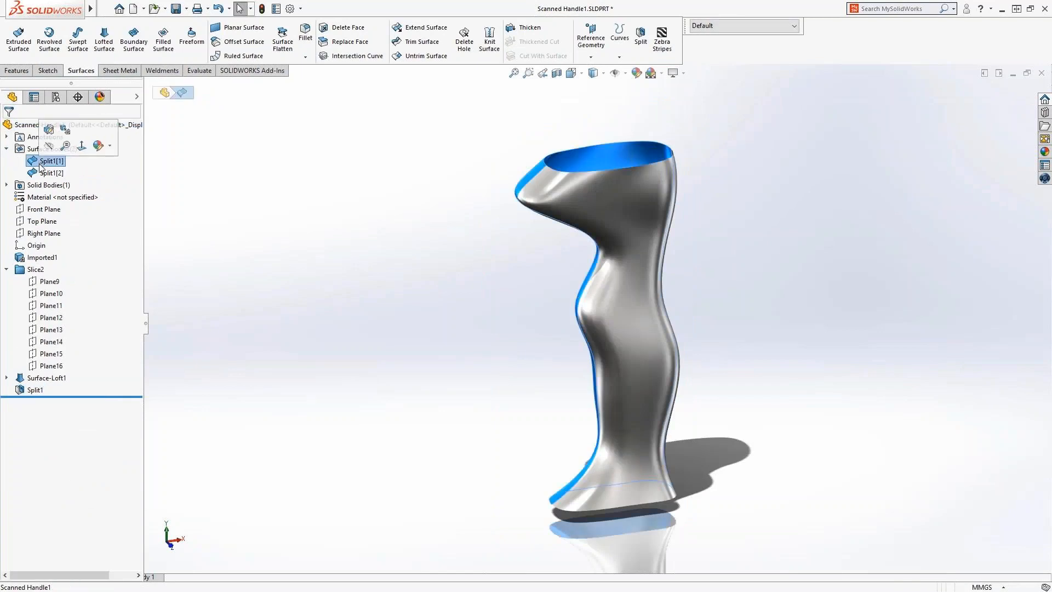
left_click(45, 173)
Step: Sketch on the Front Plane, place the logo block from the design library on the handle's head, and exit the sketch
left_click(44, 209)
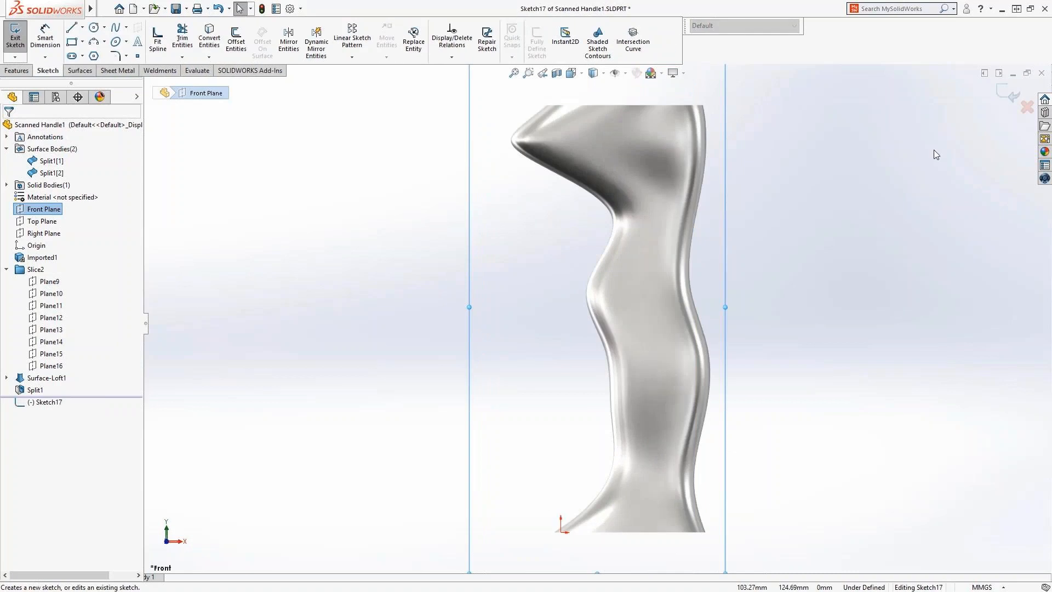
left_click(1045, 114)
left_click(971, 106)
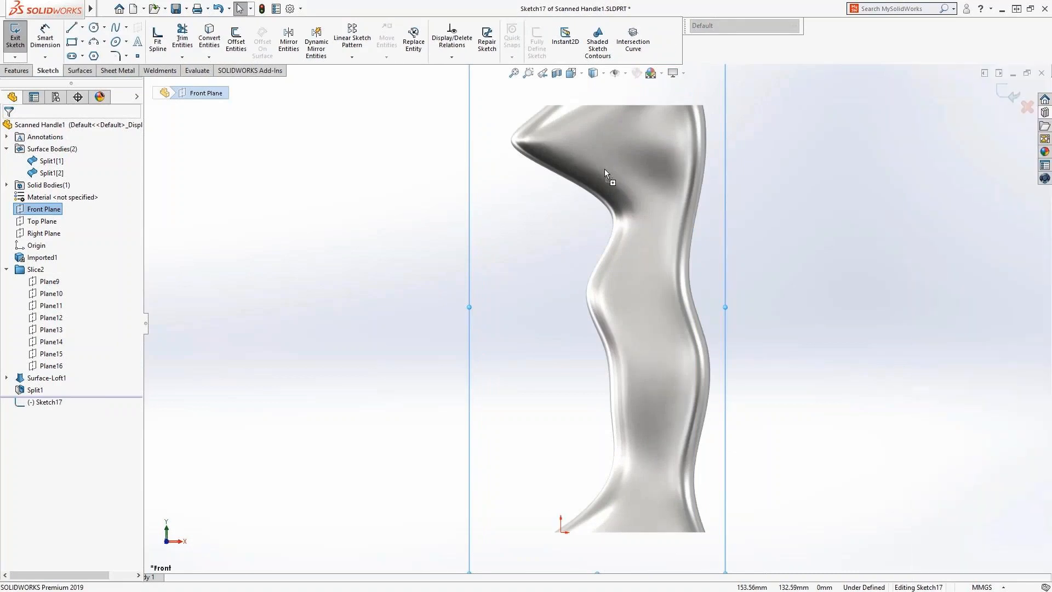
left_click_drag(605, 170, 605, 170)
left_click(587, 176)
right_click_drag(564, 195, 528, 170)
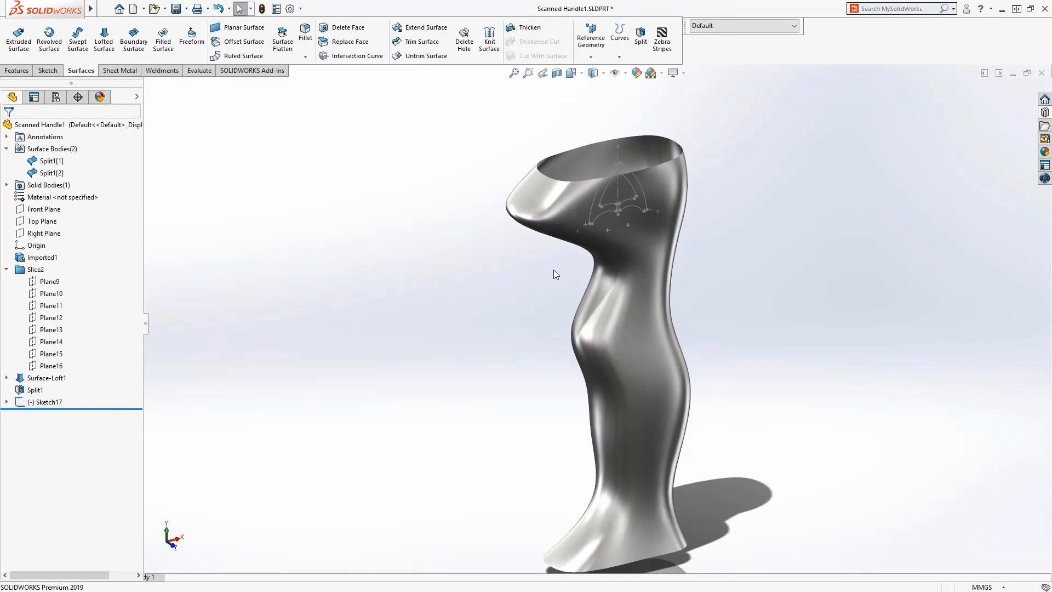
Step: Project the logo sketch onto both handle surface faces as a bi-directional projected curve
left_click(596, 194)
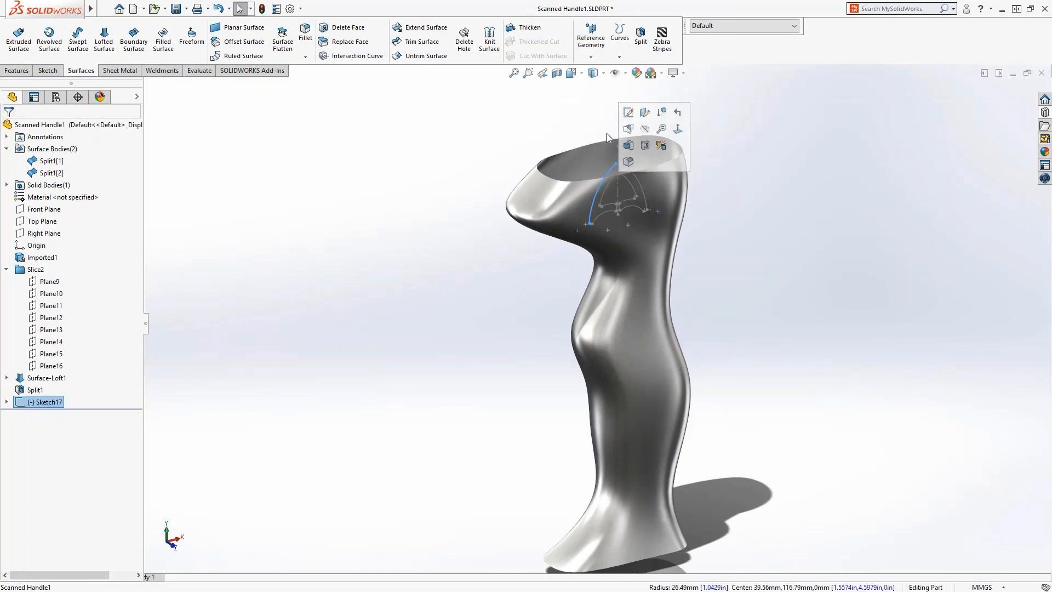
left_click(620, 57)
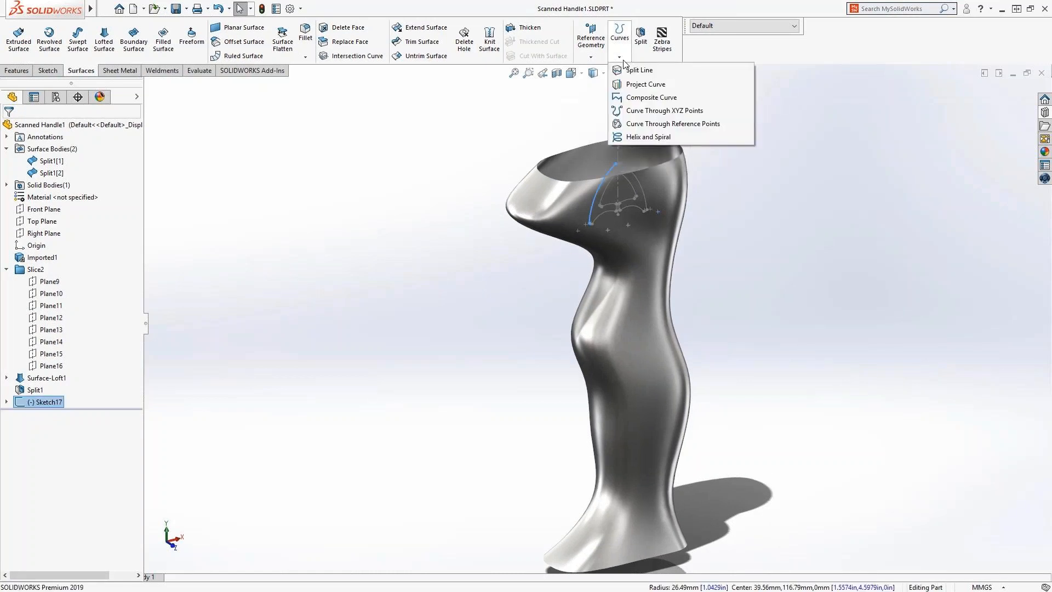
left_click(633, 87)
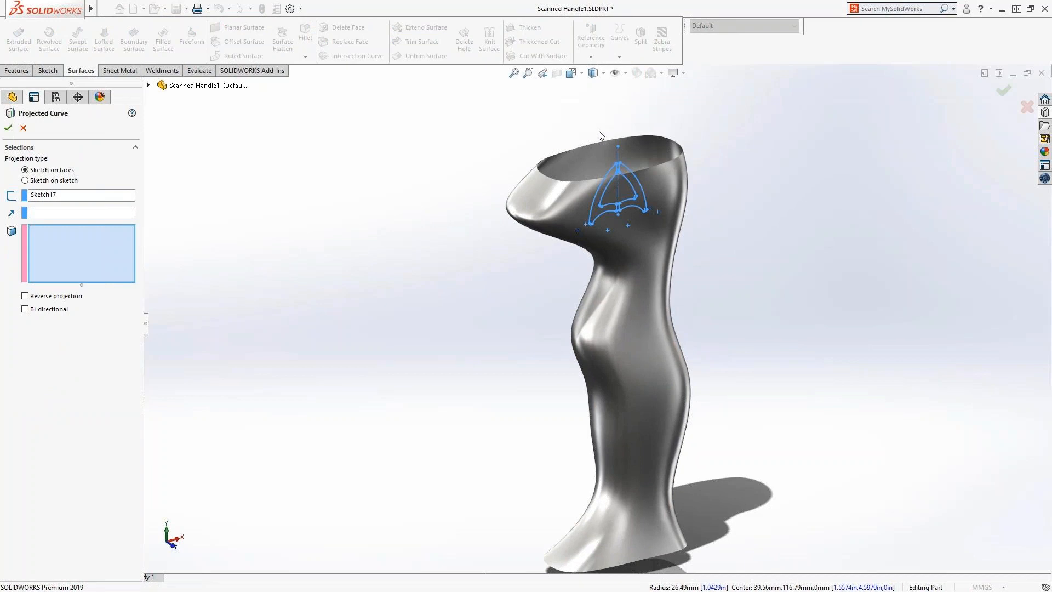
left_click(586, 153)
left_click(534, 212)
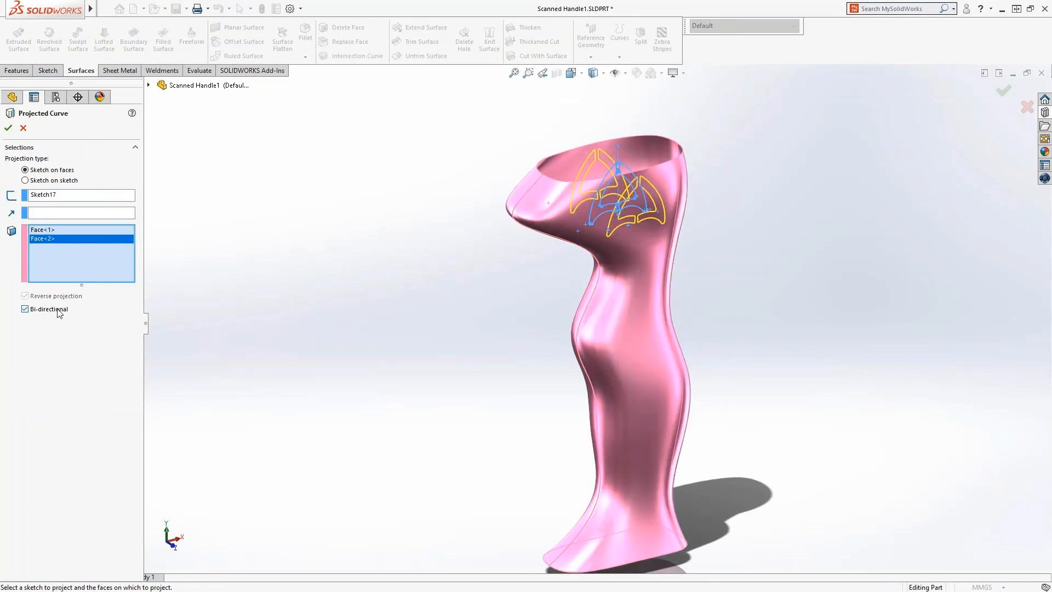
left_click(9, 134)
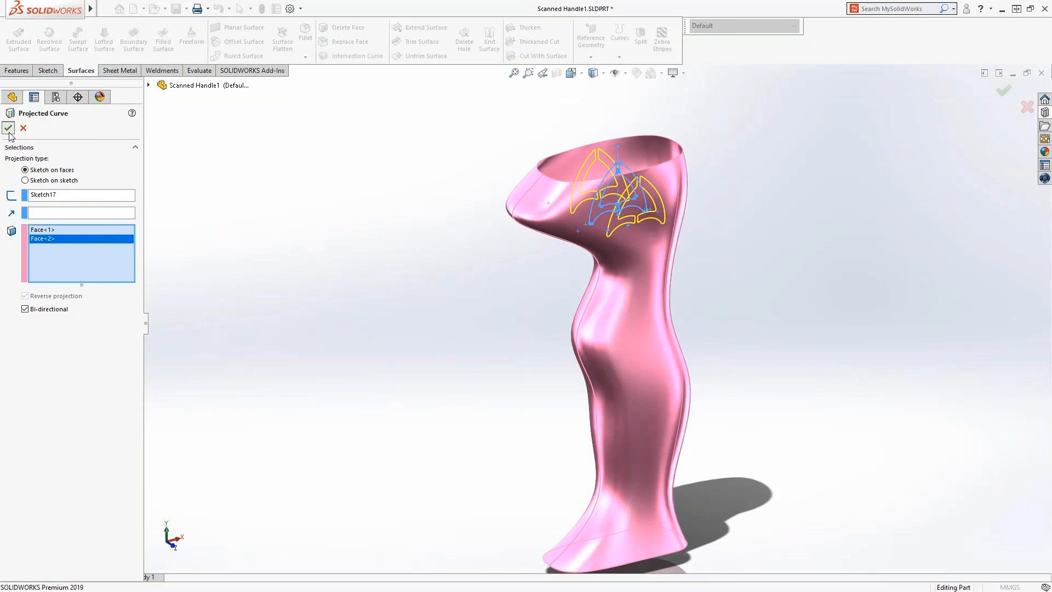
mouse_move(627, 210)
middle_mouse_down()
mouse_move(674, 122)
mouse_move(737, 198)
mouse_move(613, 204)
middle_mouse_up()
Step: Switch to the handle_assembly document and hide the handle-LH component to expose the button inside the head
key("ctrl+Tab")
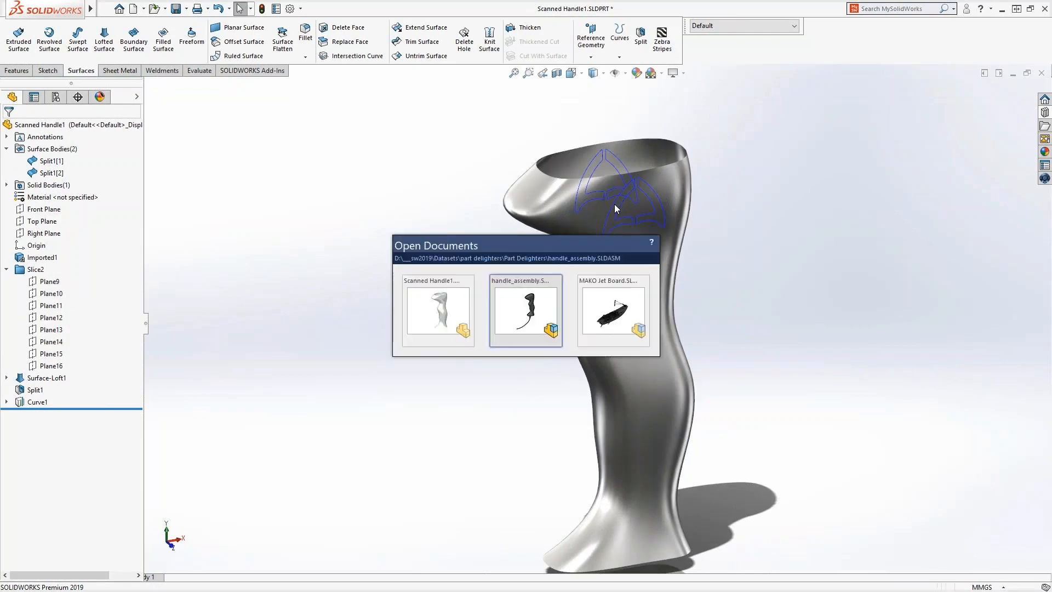
left_click(534, 299)
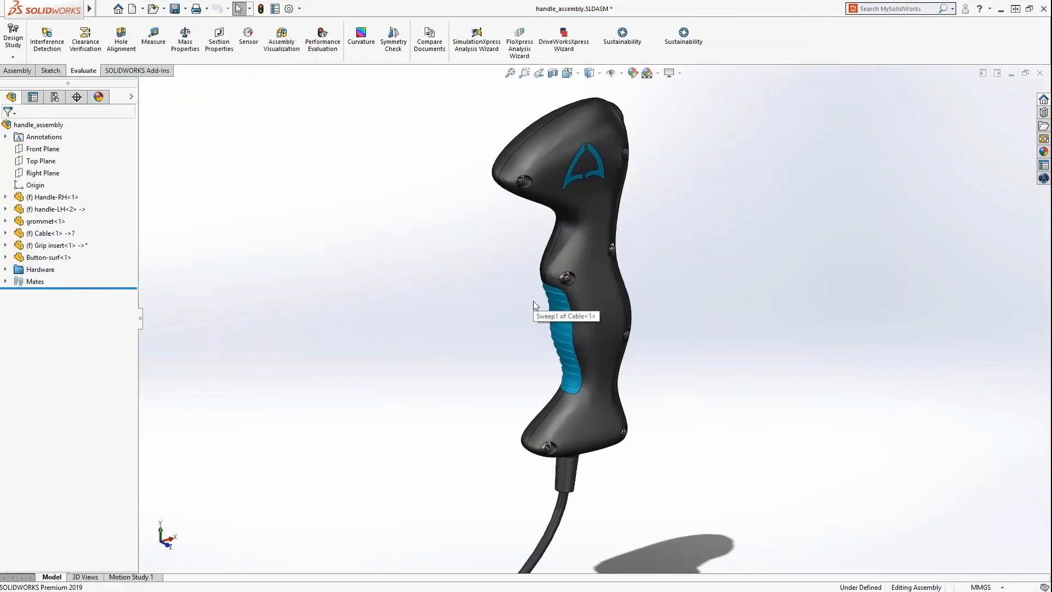
left_click(576, 261)
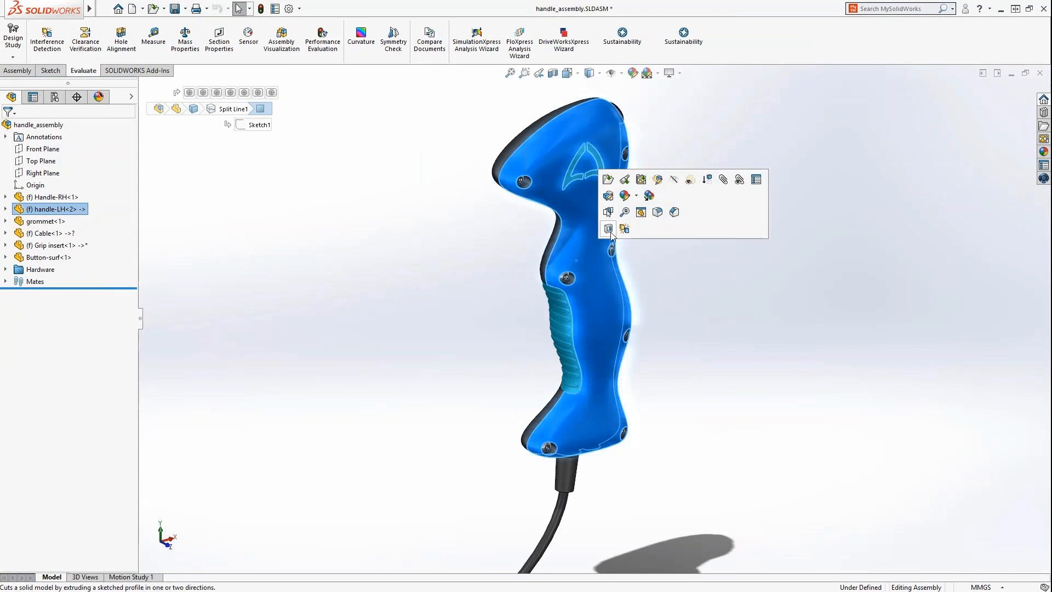
left_click(672, 179)
left_click_drag(636, 94, 496, 163)
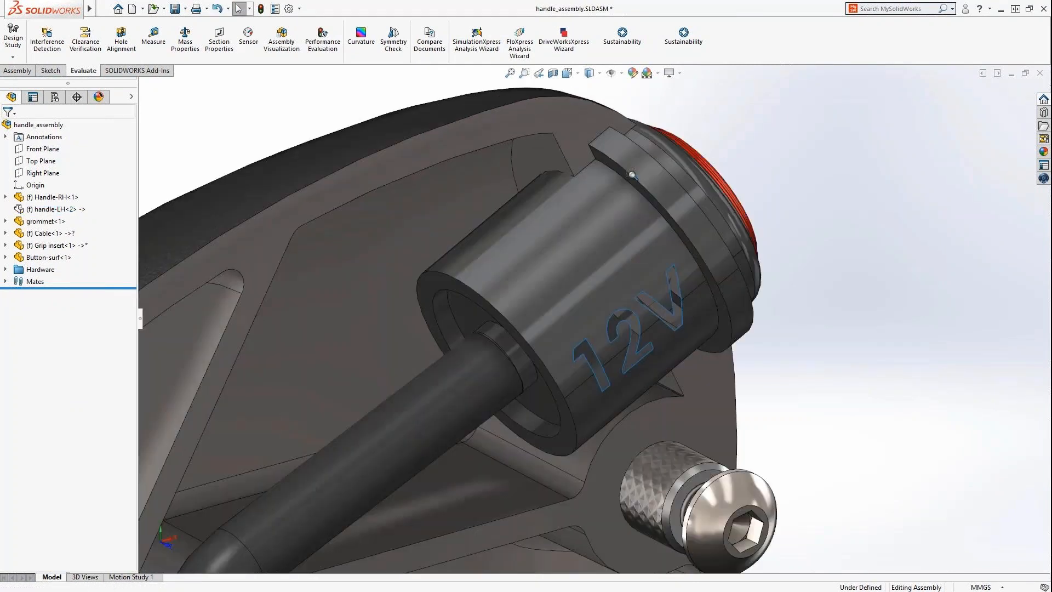
Step: Isolate the Button-surf component and start editing it in the context of the assembly
right_click(628, 197)
left_click(665, 304)
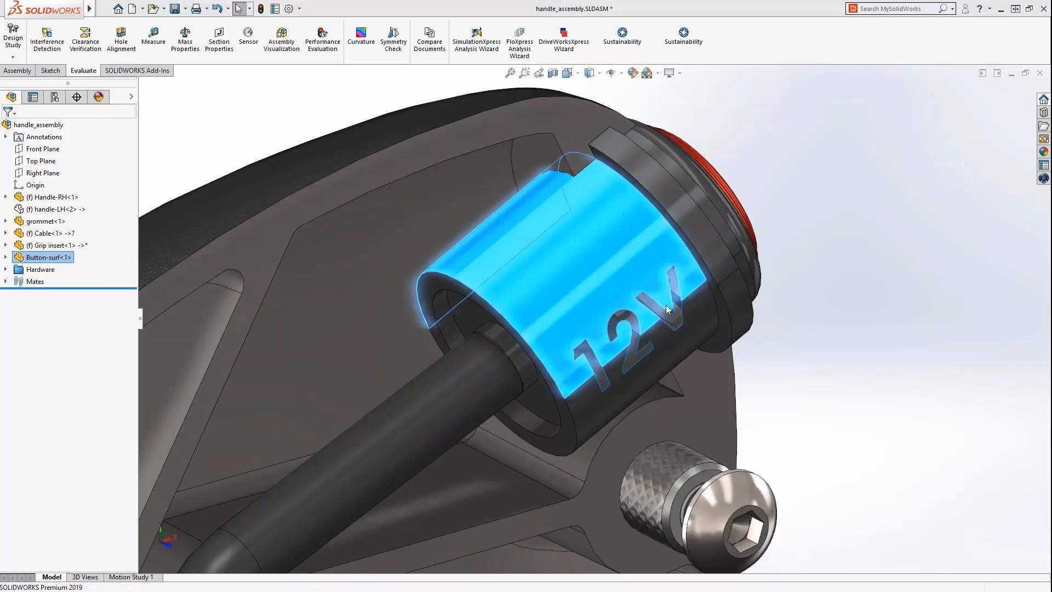
left_click(645, 260)
left_click(725, 182)
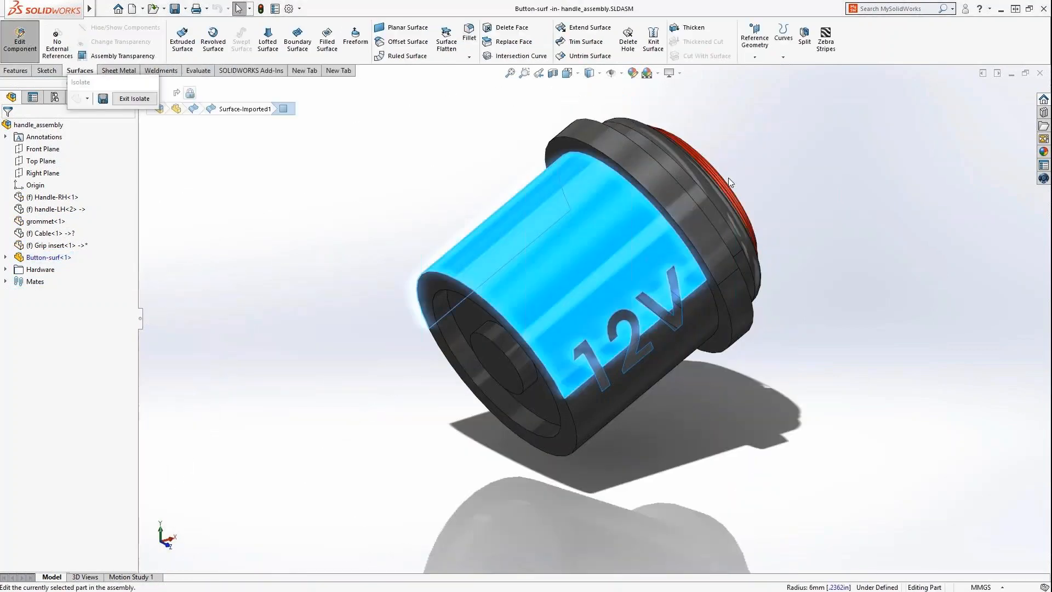
middle_click_drag(726, 182, 605, 203)
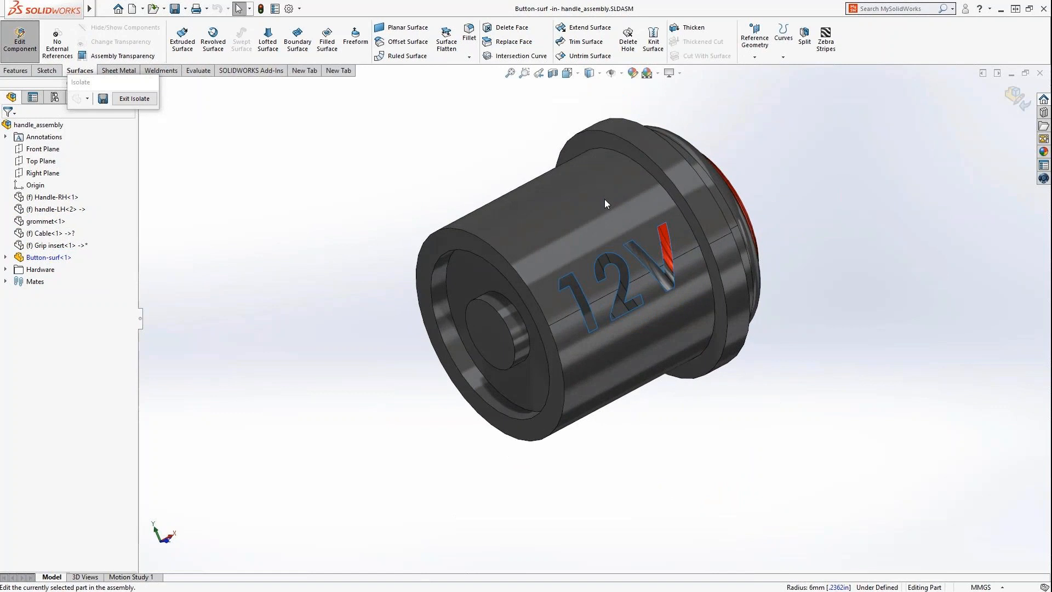
Step: Remove the 12V character openings from the button's cylindrical surface with Delete Hole, and exit the part's isolation
left_click(627, 44)
left_click(571, 268)
left_click(597, 257)
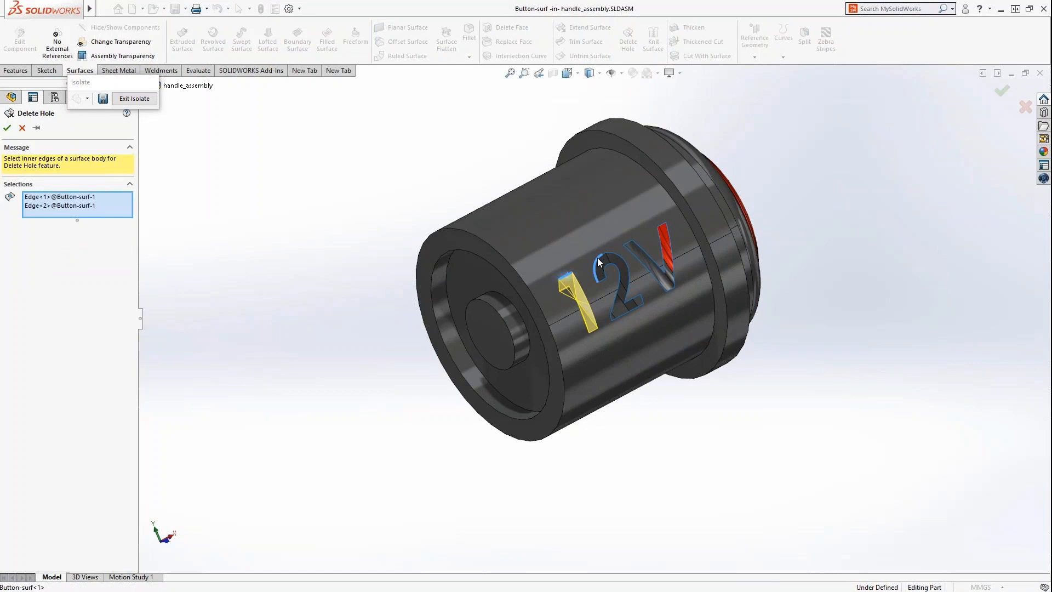
left_click(627, 242)
middle_click_drag(626, 242, 775, 258)
left_click(695, 237)
key("Return")
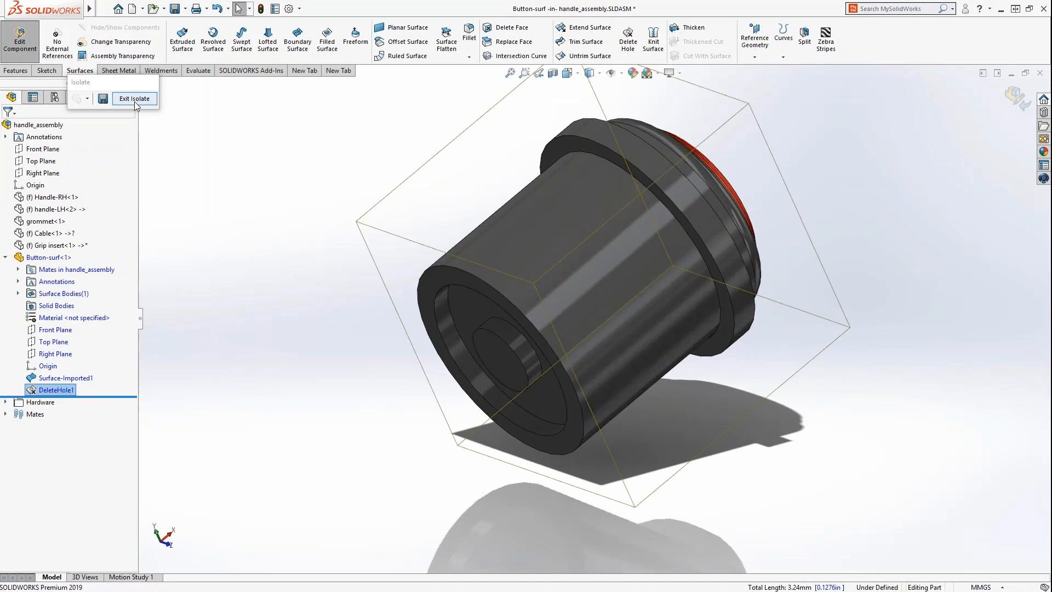
left_click(135, 102)
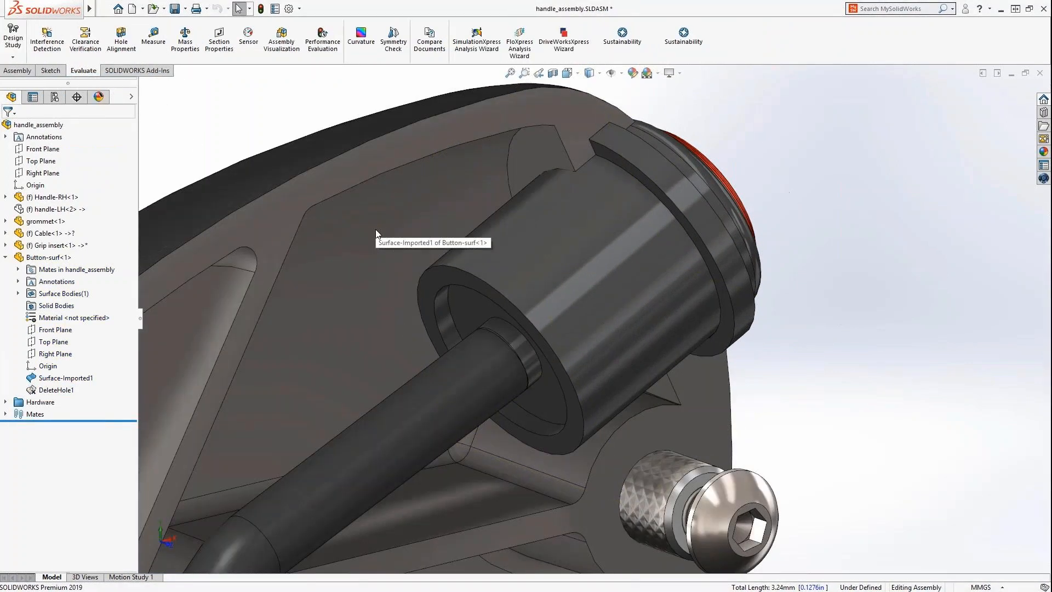
Step: Check the Handle-RH housing and the Cable for interference near the grip, and close the check
key("ctrl+1")
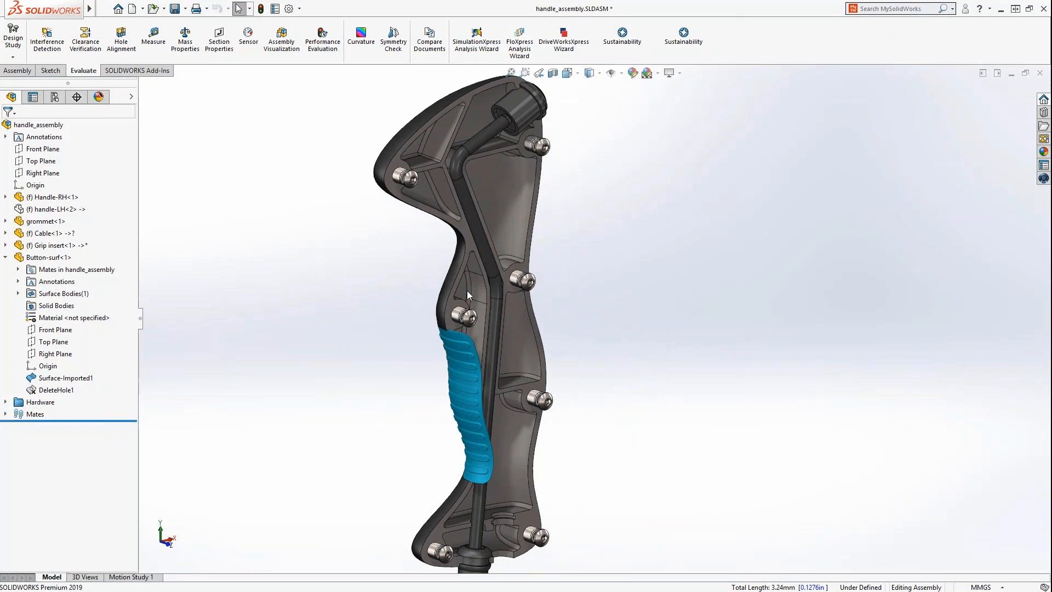
middle_click_drag(486, 435, 458, 458)
scroll(458, 458, "down", 5)
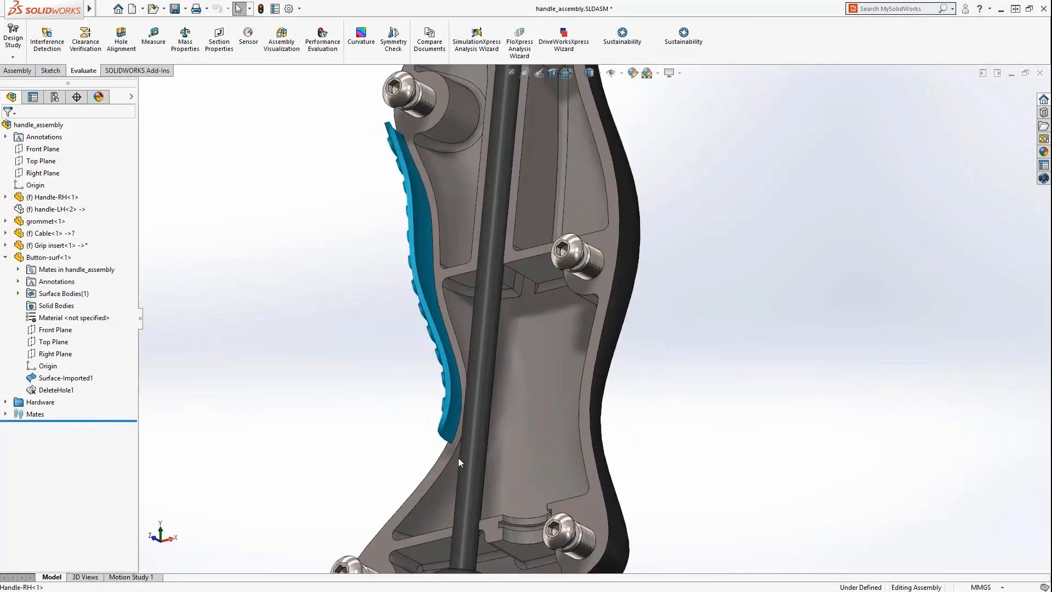
left_click(462, 460)
left_click(487, 464, "ctrl")
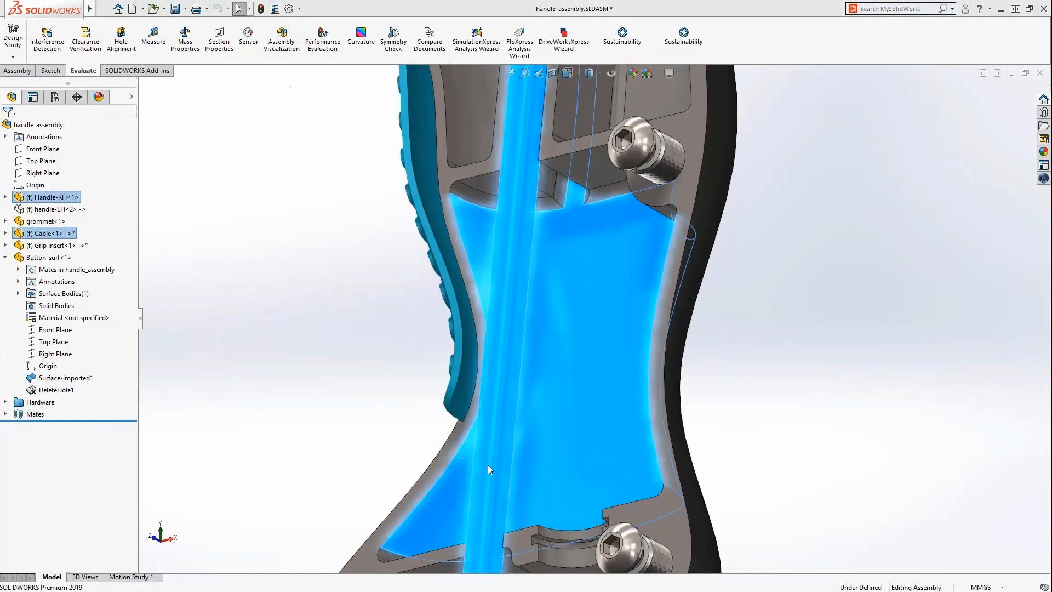
left_click(46, 40)
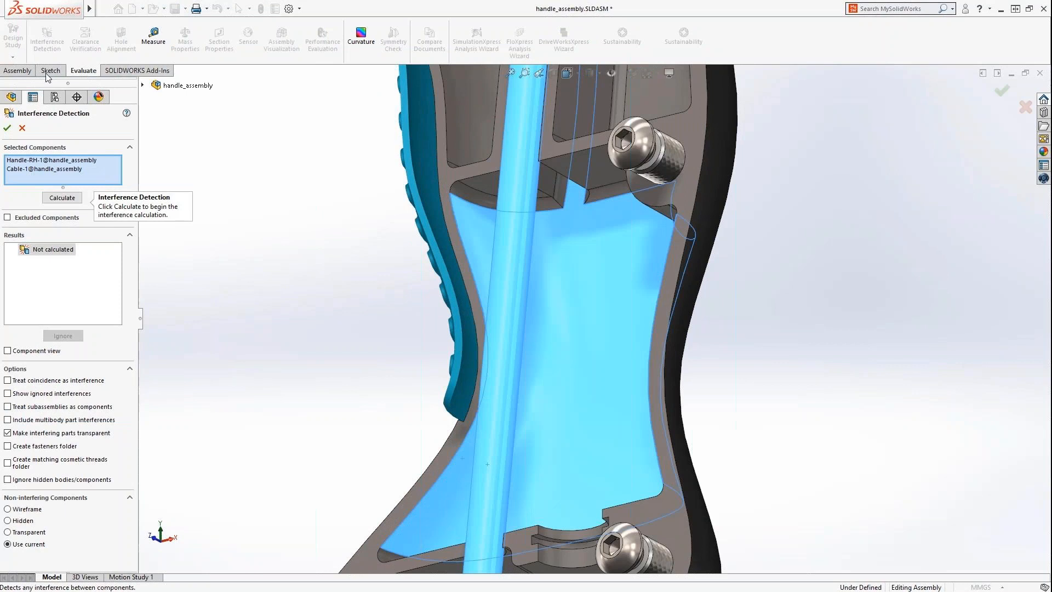
left_click(61, 197)
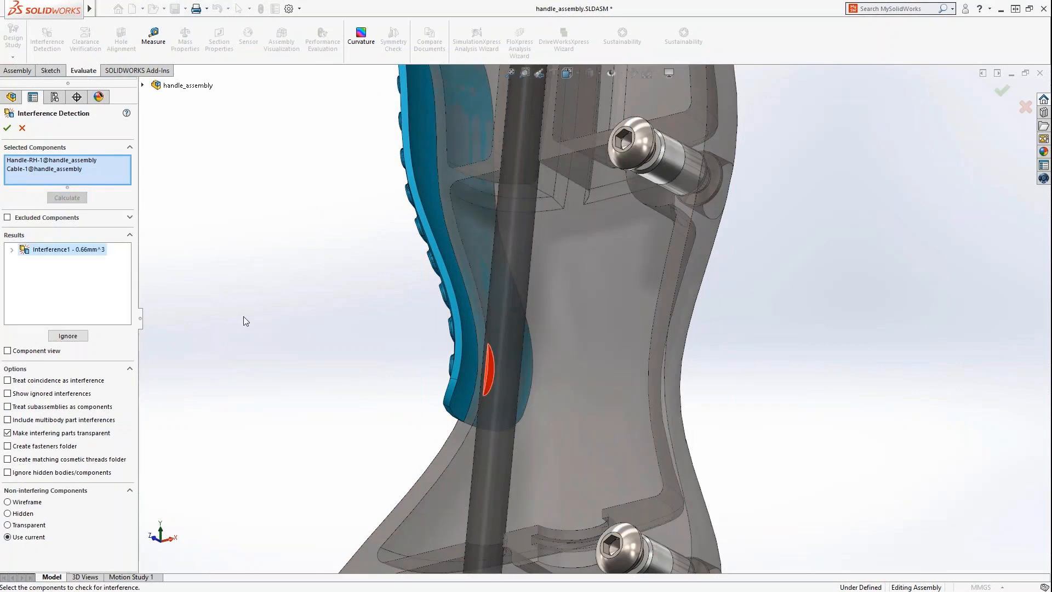
left_click(22, 129)
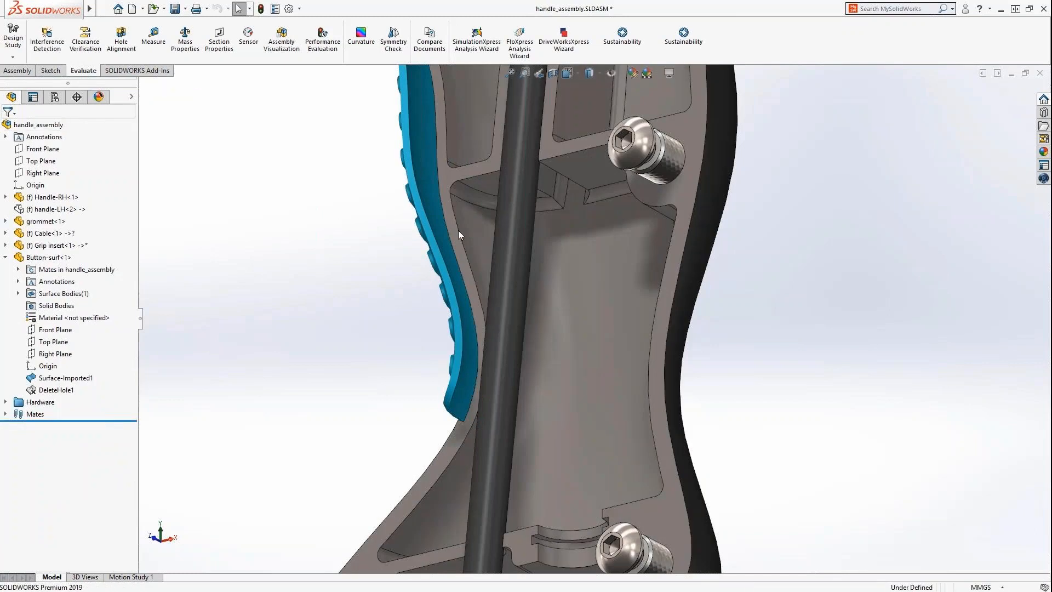
Step: Edit Handle-RH in context and start an Offset Face chamfer on the cavity edge beside the cable
left_click(469, 228)
left_click(550, 167)
left_click(465, 246)
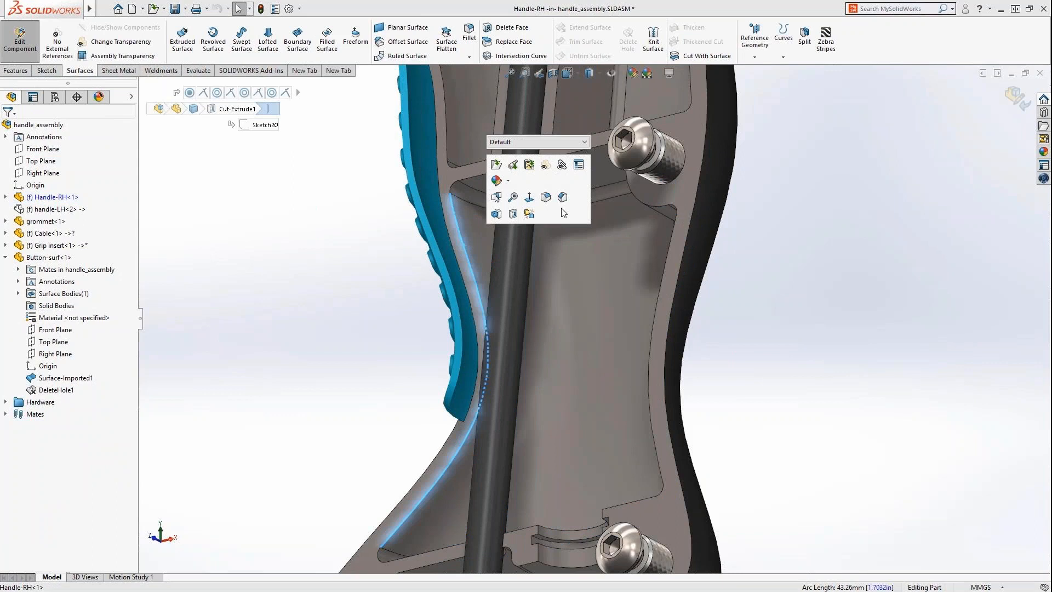
left_click(562, 197)
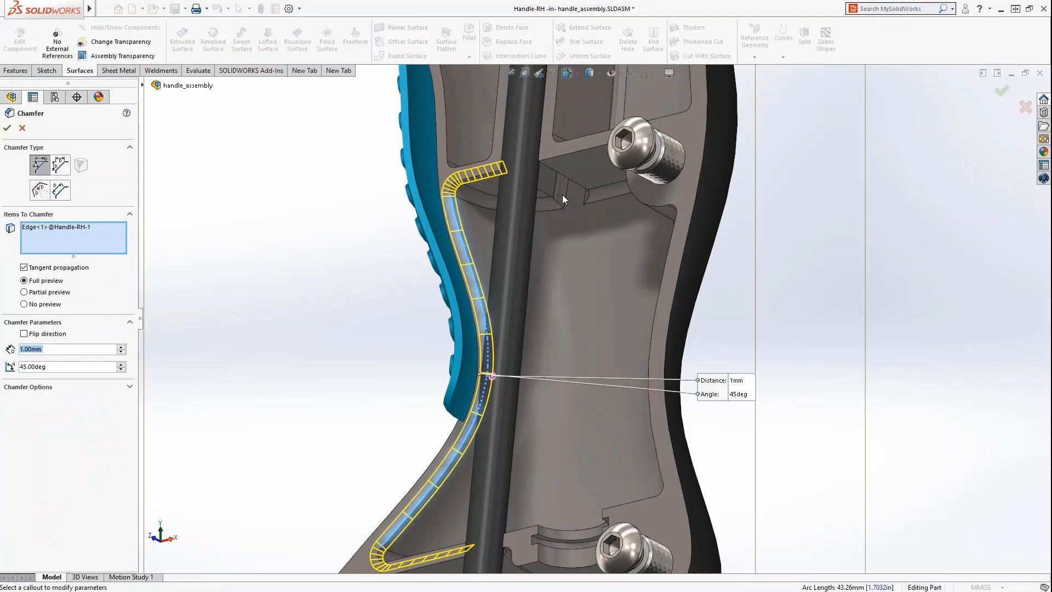
left_click(39, 190)
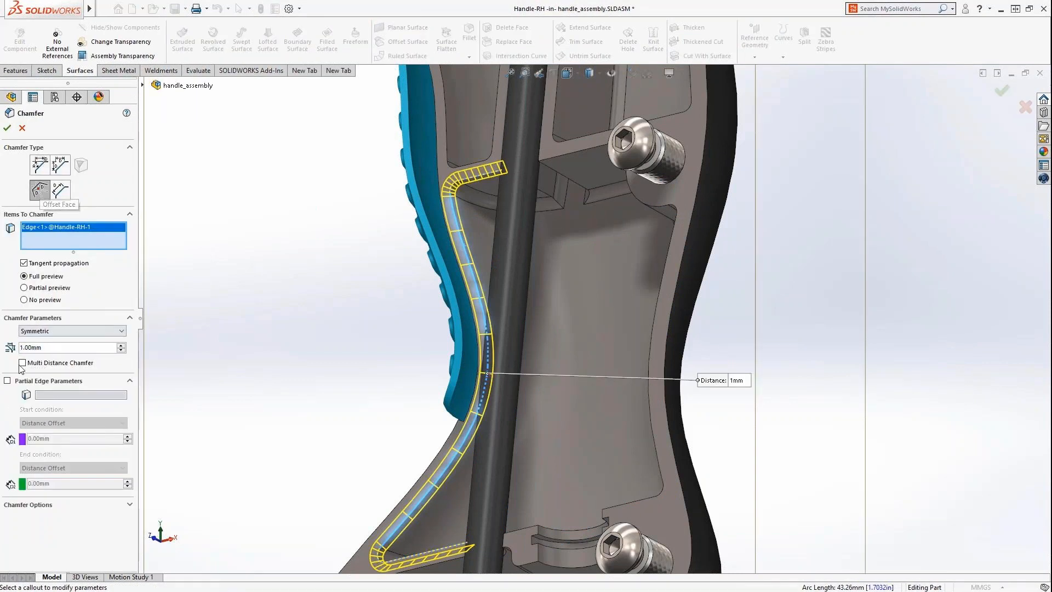
Step: Limit the chamfer to part of the edge, with a start offset of about 19.5 mm and end offset of about 26.7 mm
left_click(7, 380)
left_click(73, 423)
left_click(75, 423)
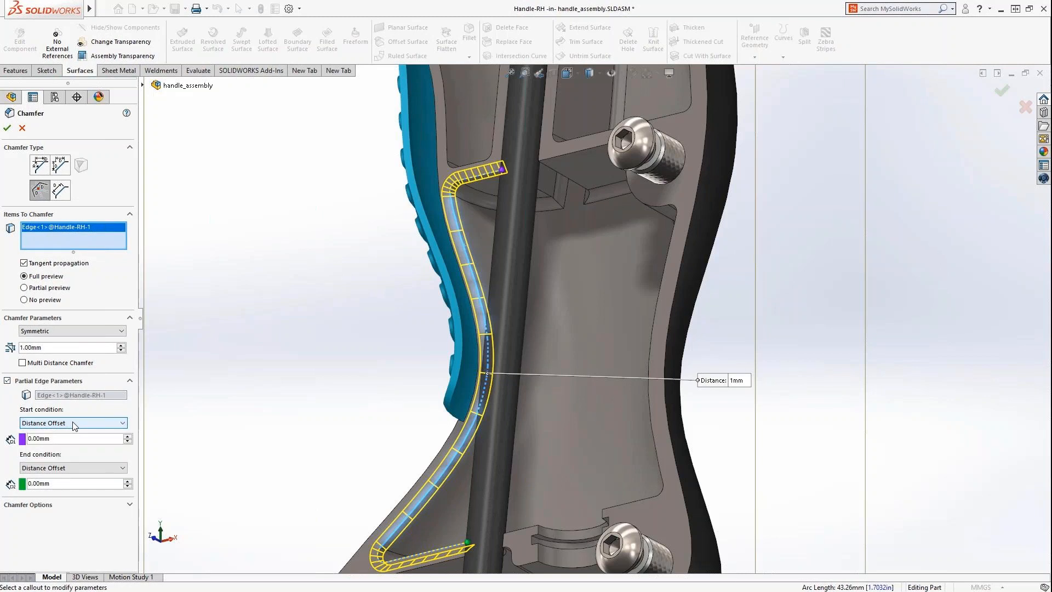
left_click_drag(502, 172, 484, 406)
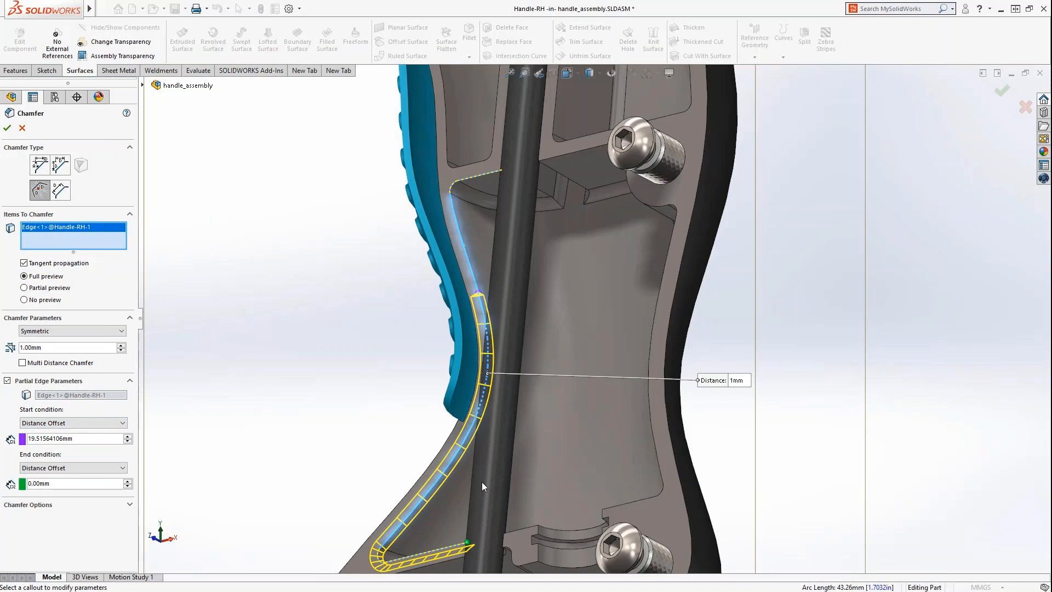
left_click_drag(467, 543, 459, 443)
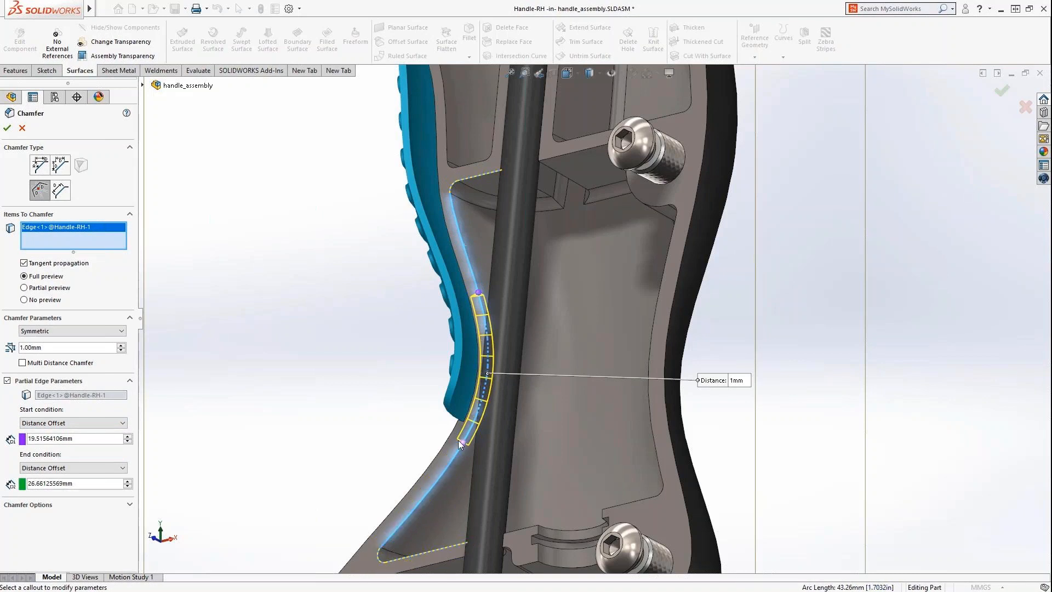
Step: Make the chamfer asymmetric with Distance 1 of 2 mm, accept it, and return to editing the assembly
left_click(81, 332)
left_click(71, 348)
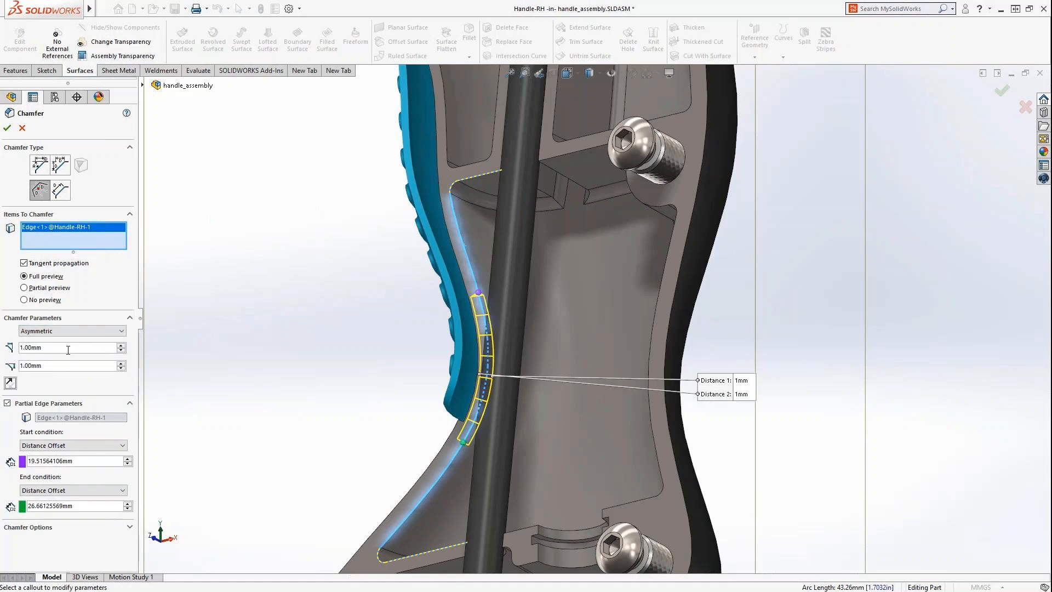
double_click(68, 349)
type("2")
key("Return")
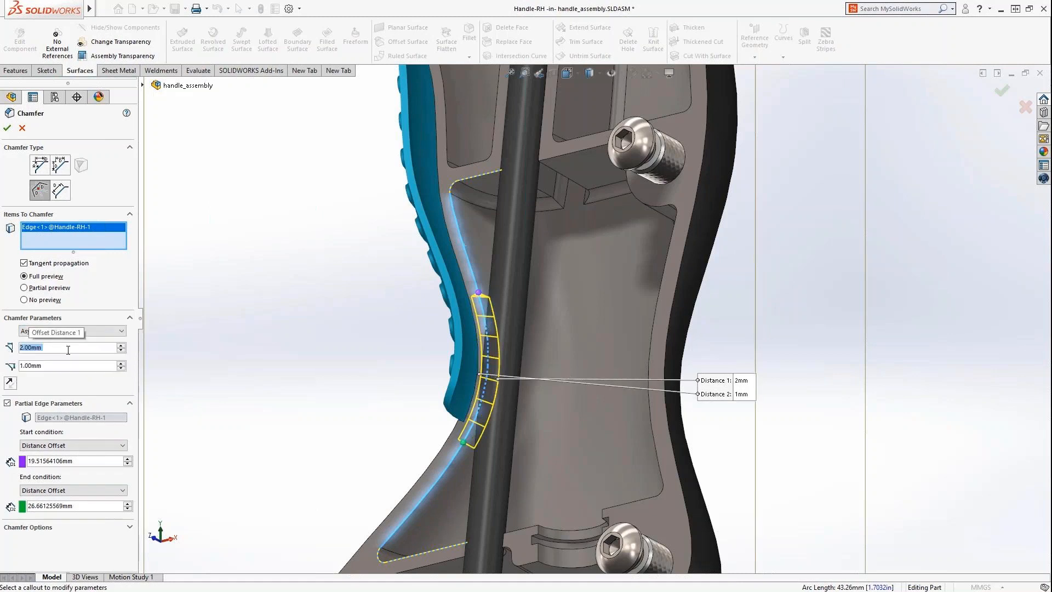
left_click(7, 128)
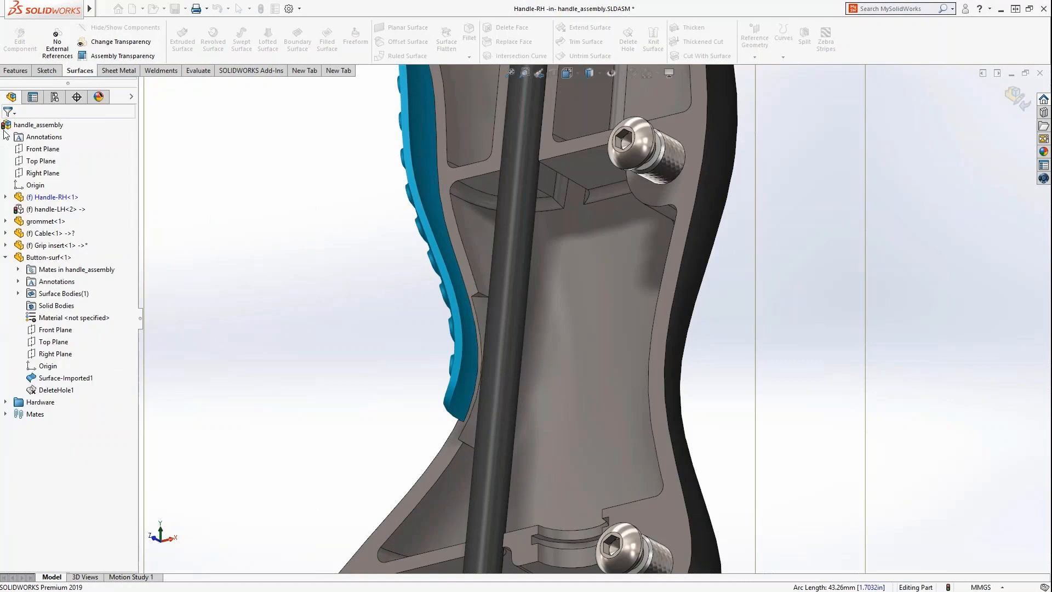
left_click(20, 44)
Step: Show the hidden left handle half again and open the blue grip insert part
middle_click_drag(352, 309, 610, 349)
key("shift+Tab")
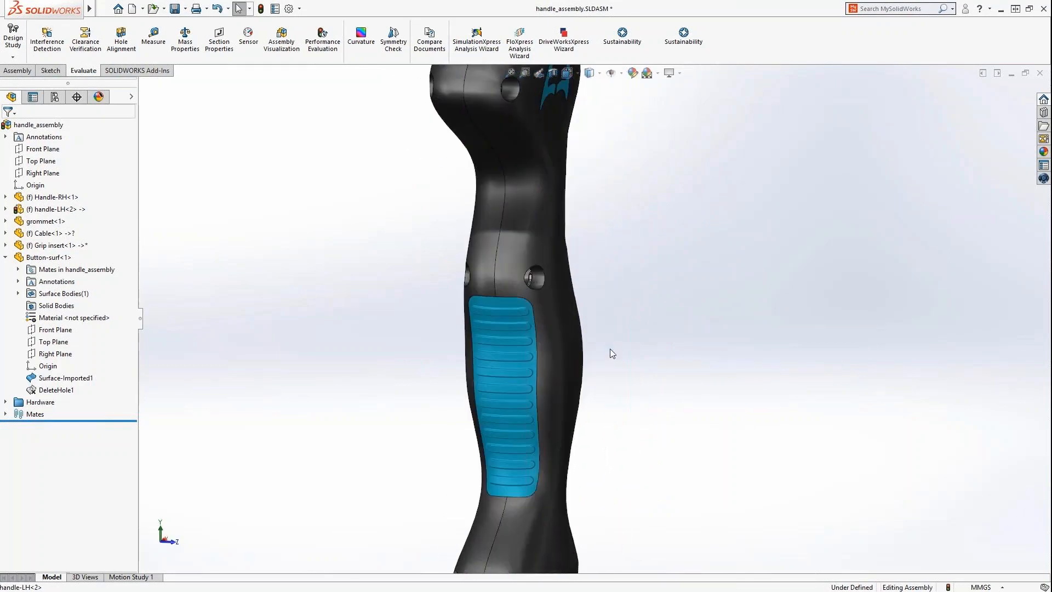
left_click(511, 303)
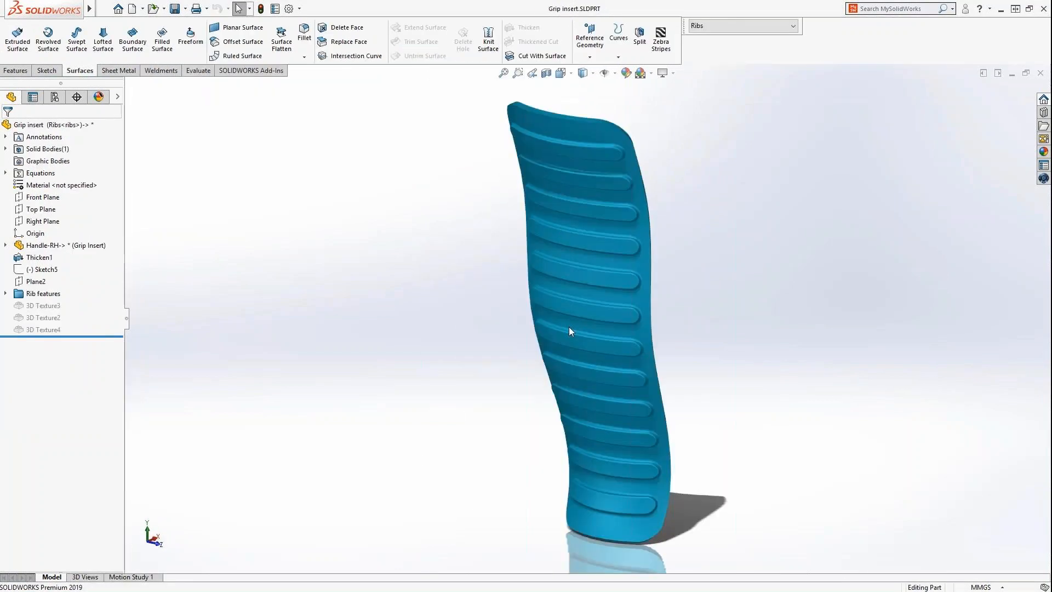
Step: Examine the rib features and compare the Bump, Dimples and Logo configurations of the grip insert
double_click(49, 294)
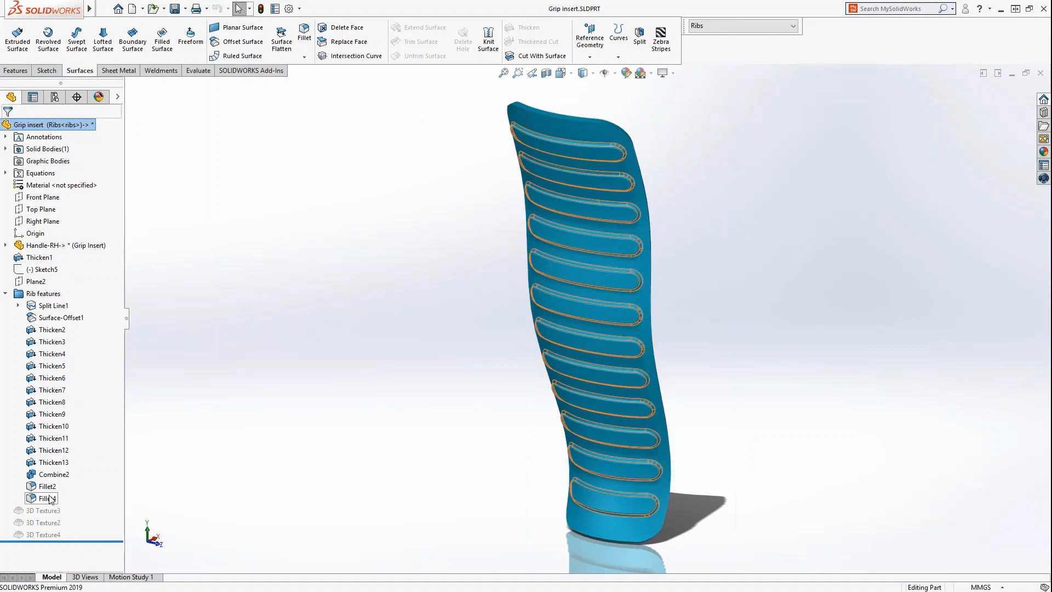
left_click(699, 30)
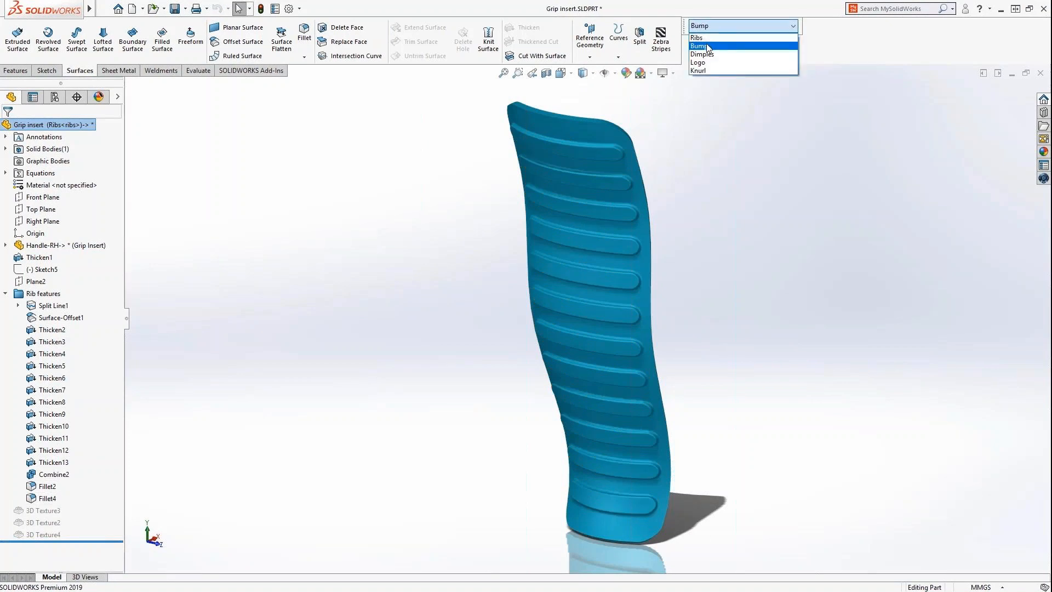
left_click(706, 47)
left_click(711, 28)
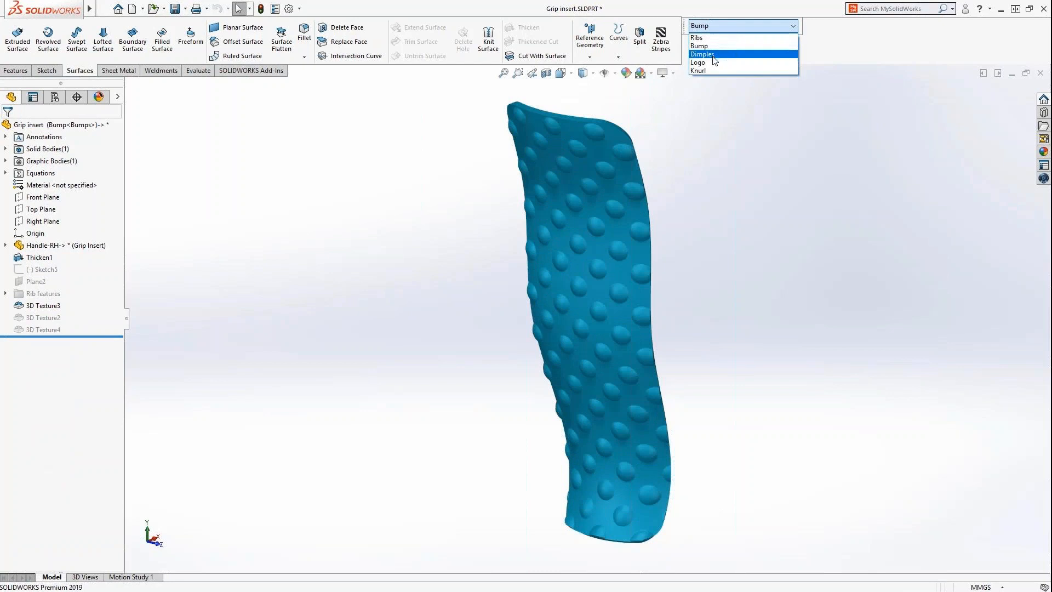
left_click(713, 55)
left_click(707, 27)
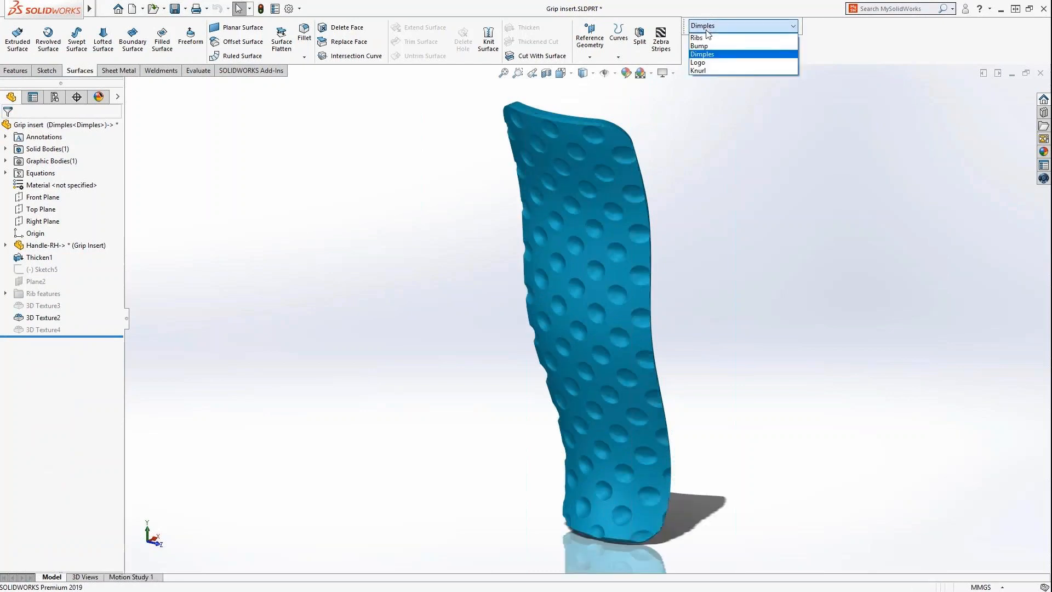
left_click(704, 62)
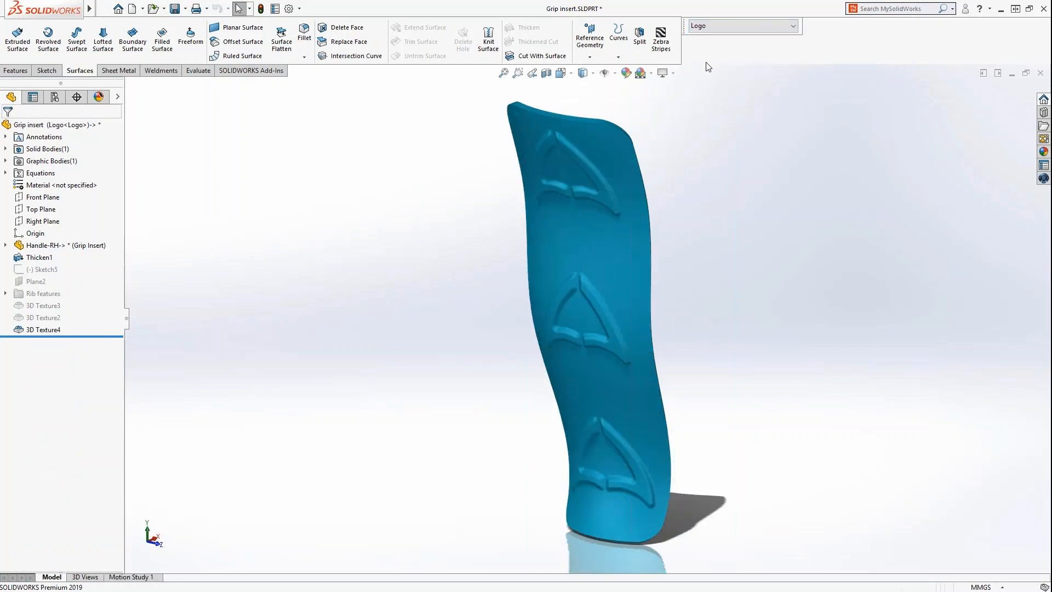
middle_click_drag(598, 238, 602, 208)
Step: Activate the Knurl configuration and apply the knurl image appearance to the grip insert's large outer face
left_click(715, 27)
left_click(707, 71)
left_click(1042, 152)
left_click_drag(1027, 361, 584, 259)
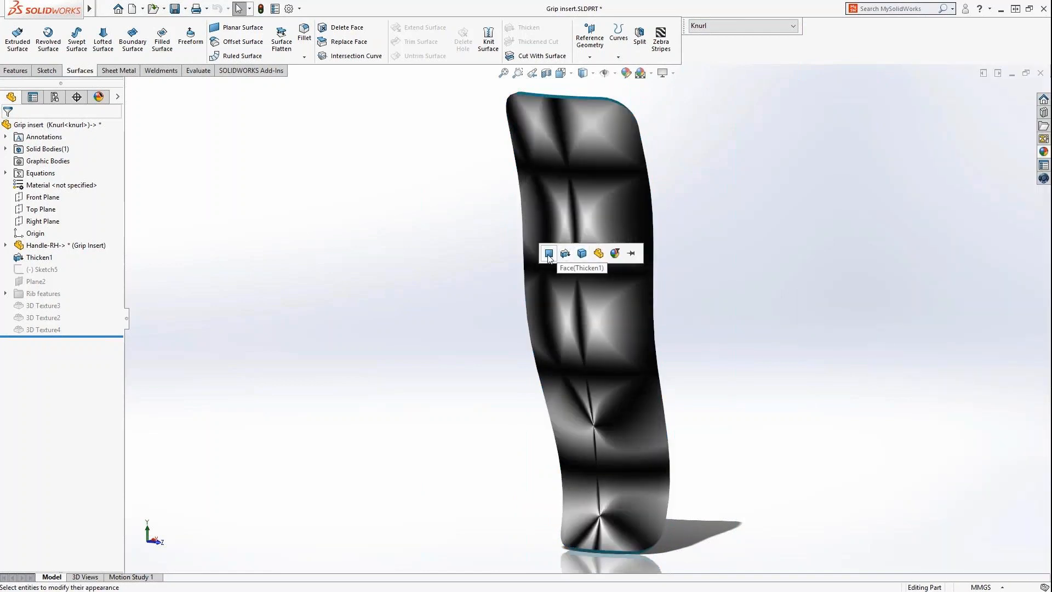
left_click(548, 253)
Step: Map the knurl texture onto the face using Projection mapping in the YZ direction
left_click(77, 143)
left_click(61, 318)
left_click(65, 335)
left_click(58, 380)
left_click(58, 404)
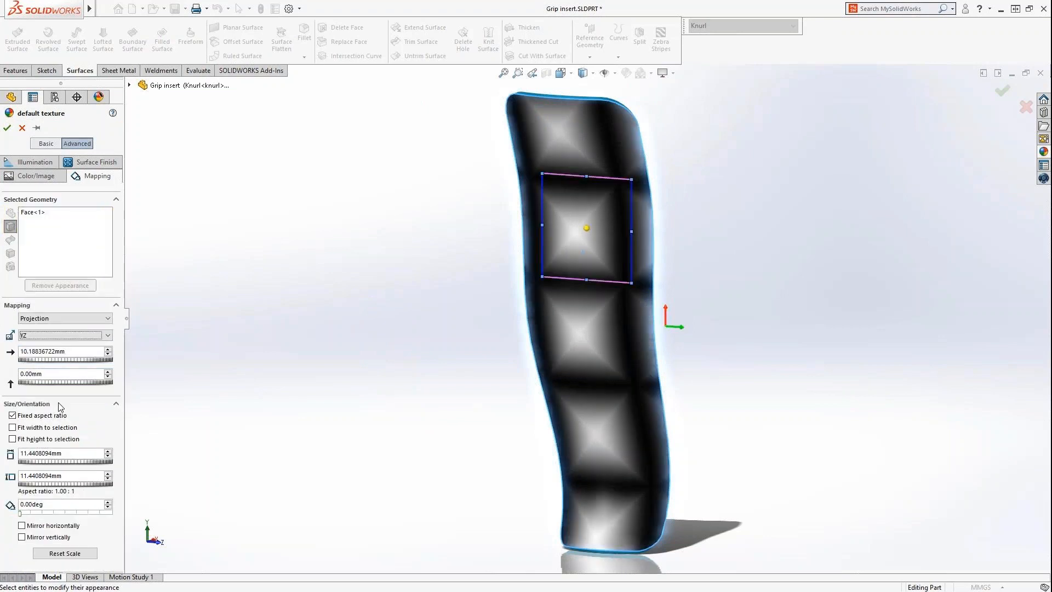
Step: Scale the knurl texture to 3 mm with fixed aspect ratio, rotate it 45 degrees, and accept the appearance
double_click(56, 453)
type("3")
key("Tab")
left_click(33, 513)
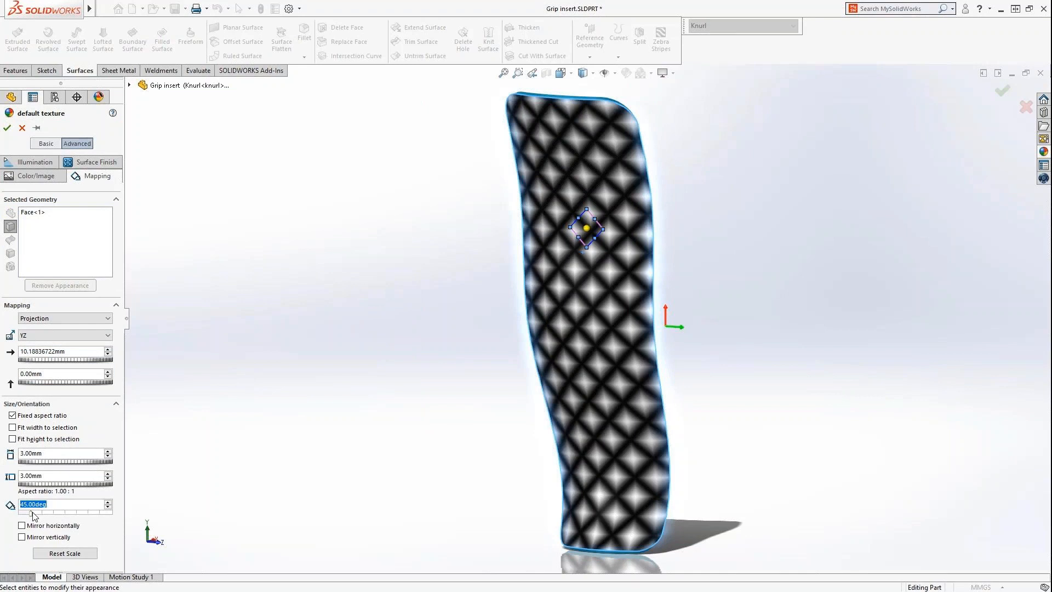
left_click(7, 128)
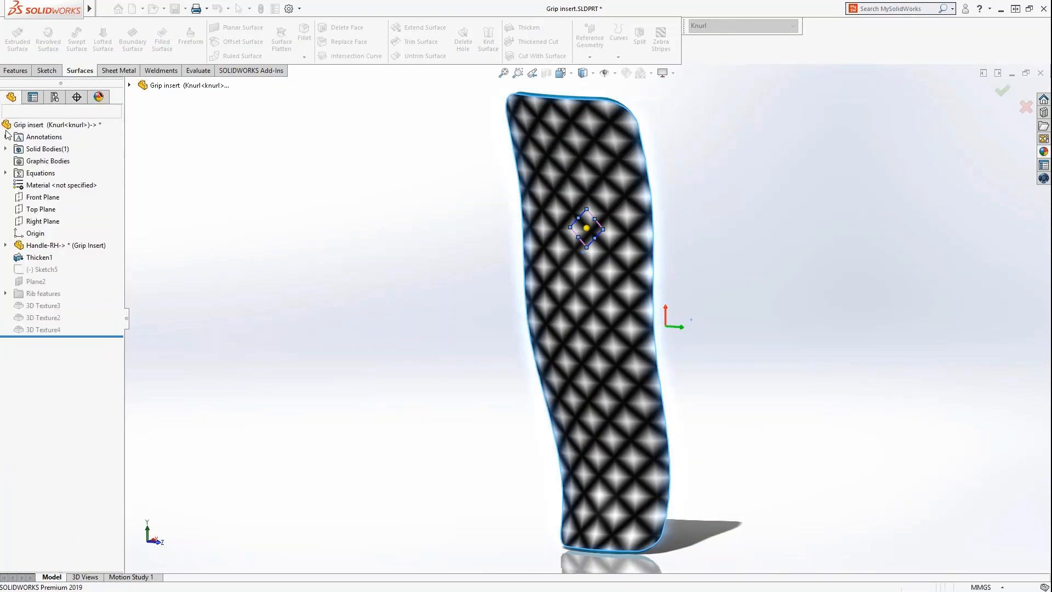
Step: Start a 3D Texture feature on the grip insert's solid body and enable 3D conversion of the knurl texture
left_click(55, 162)
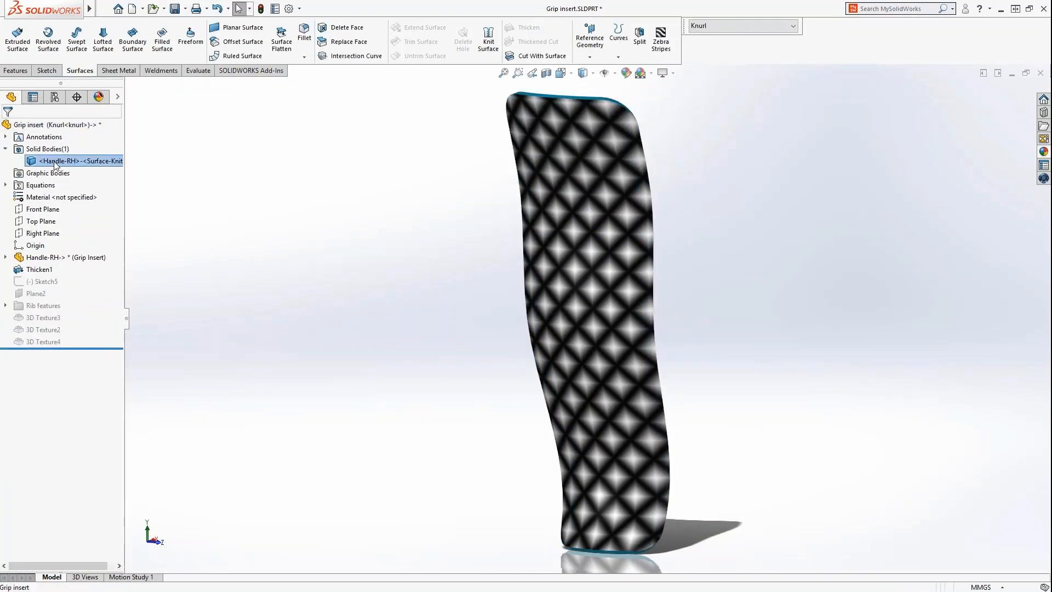
left_click(97, 132)
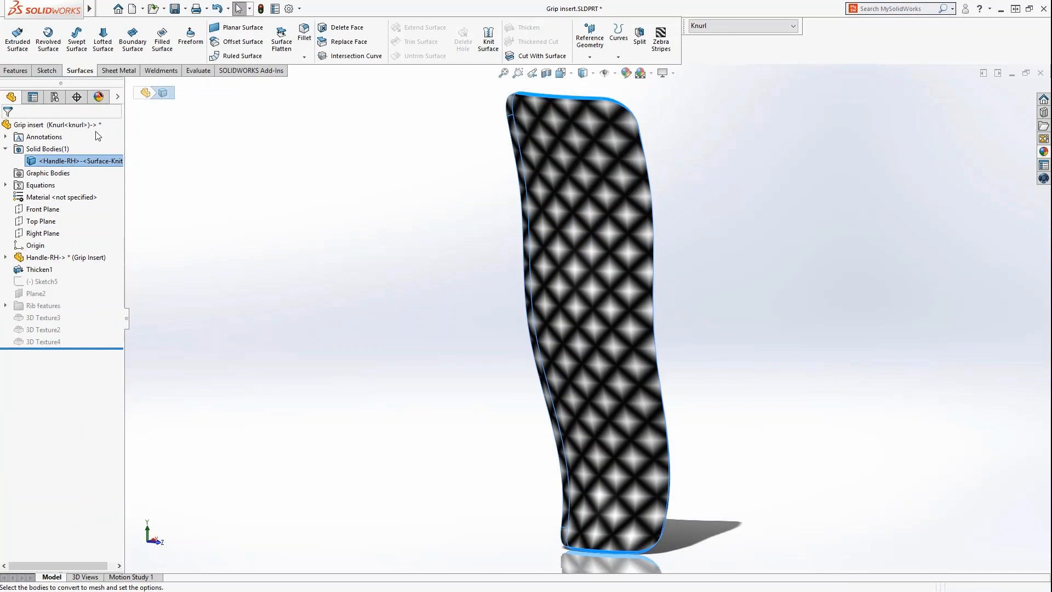
left_click(12, 220)
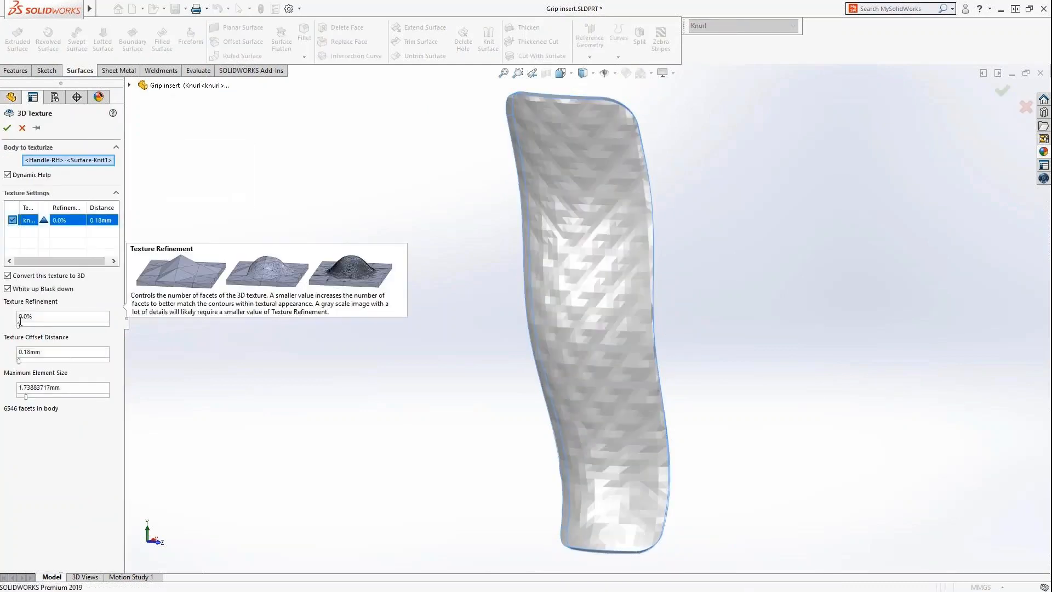
Step: Set the 3D texture's maximum element size to about 0.32 mm and its offset distance to 0.75 mm, and accept it
left_click(67, 396)
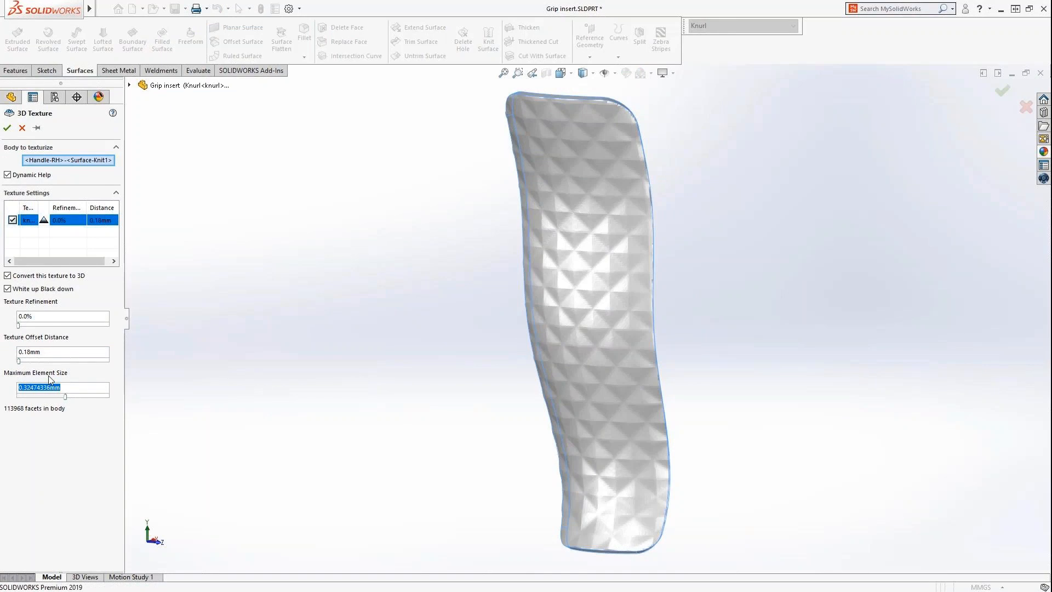
left_click_drag(19, 360, 25, 362)
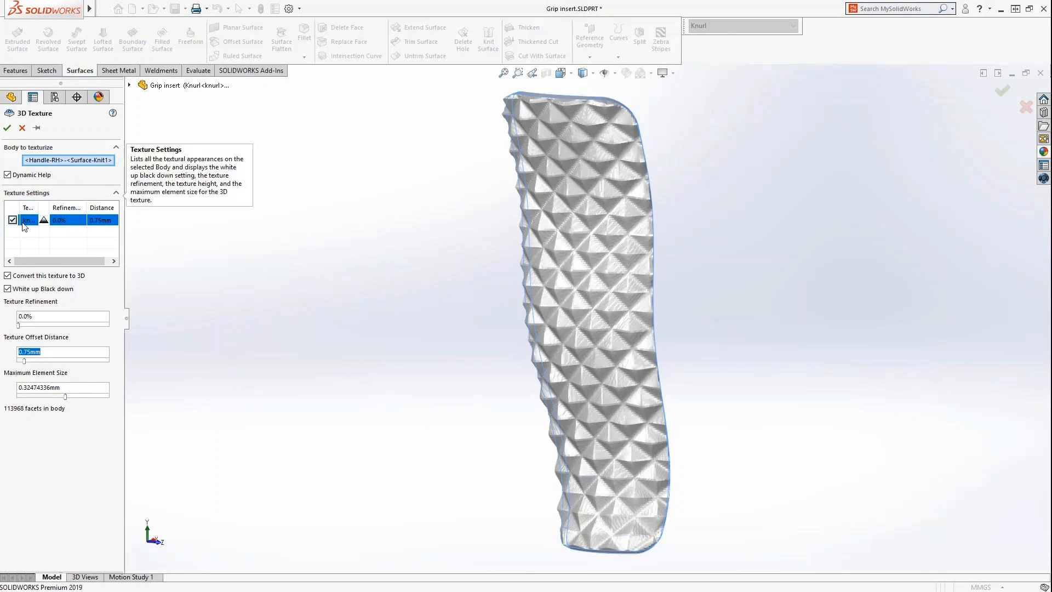
left_click(8, 128)
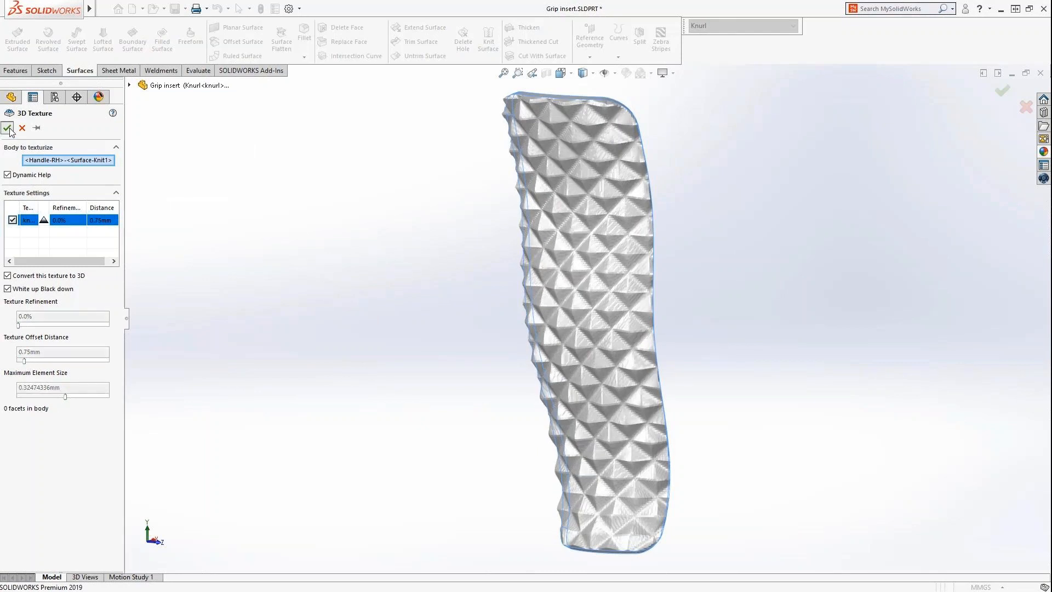
mouse_move(476, 285)
middle_mouse_down()
mouse_move(502, 270)
mouse_move(472, 298)
middle_mouse_up()
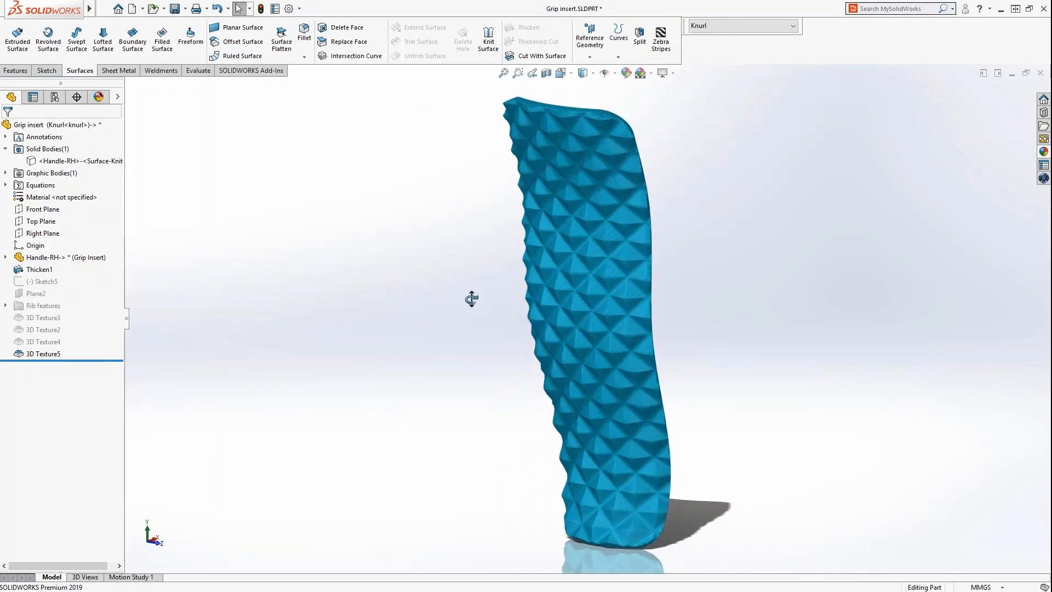
Step: Return to the handle assembly and switch the grip insert component to its Knurl configuration
key("ctrl+Tab")
left_click(472, 303)
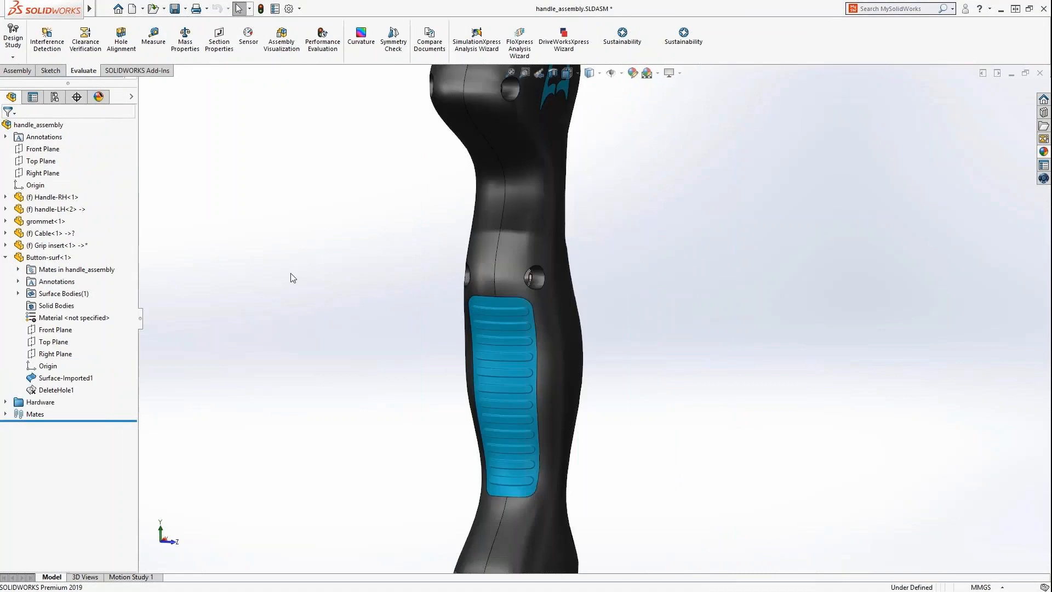
left_click(53, 245)
left_click(107, 192)
left_click(107, 227)
left_click(236, 191)
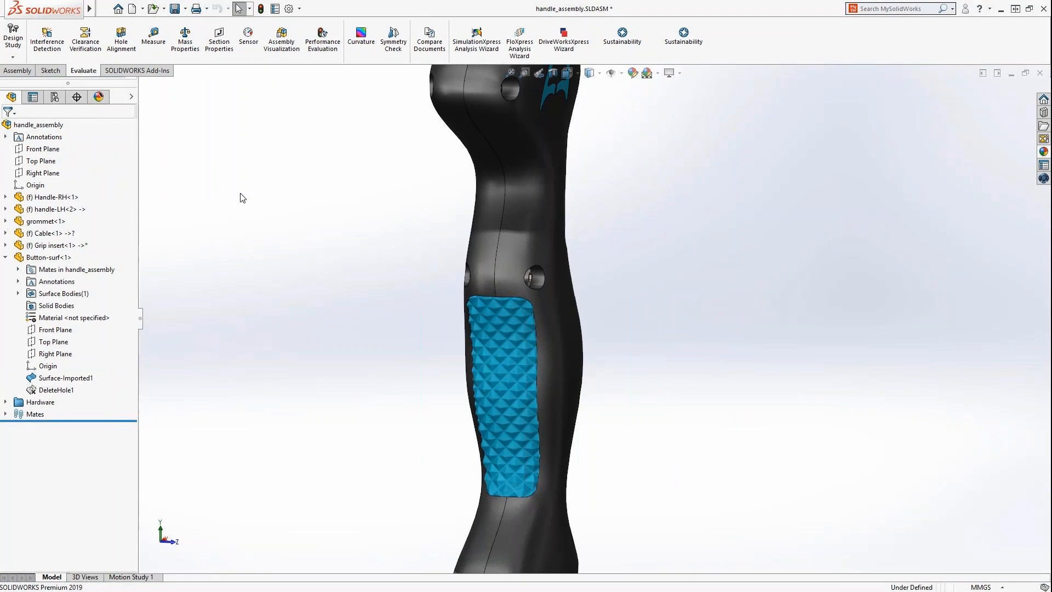